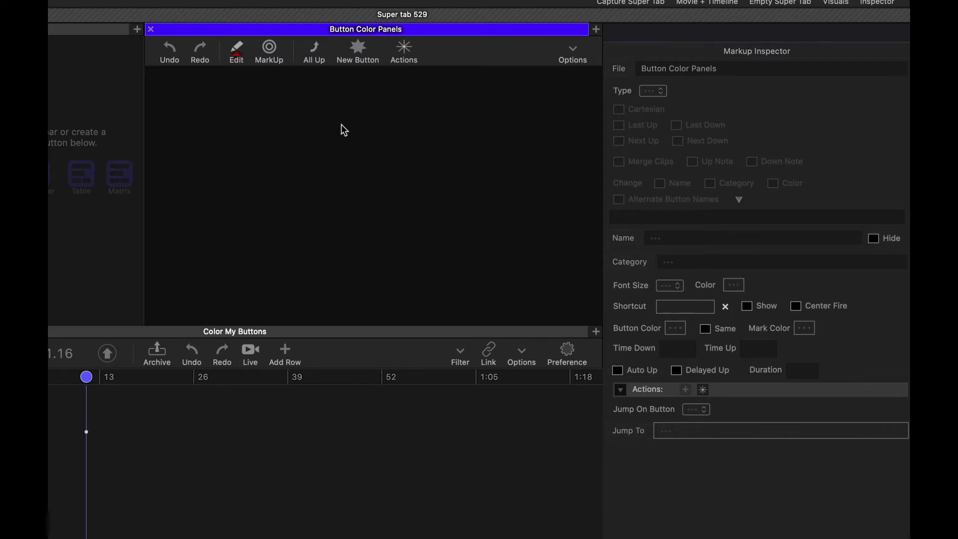
Add a rounded rectangular button, enlarge it into a wide panel in the upper canvas, and name it Panel 1 BG.
left_click(358, 59)
left_click_drag(291, 138, 255, 131)
left_click_drag(303, 152, 472, 200)
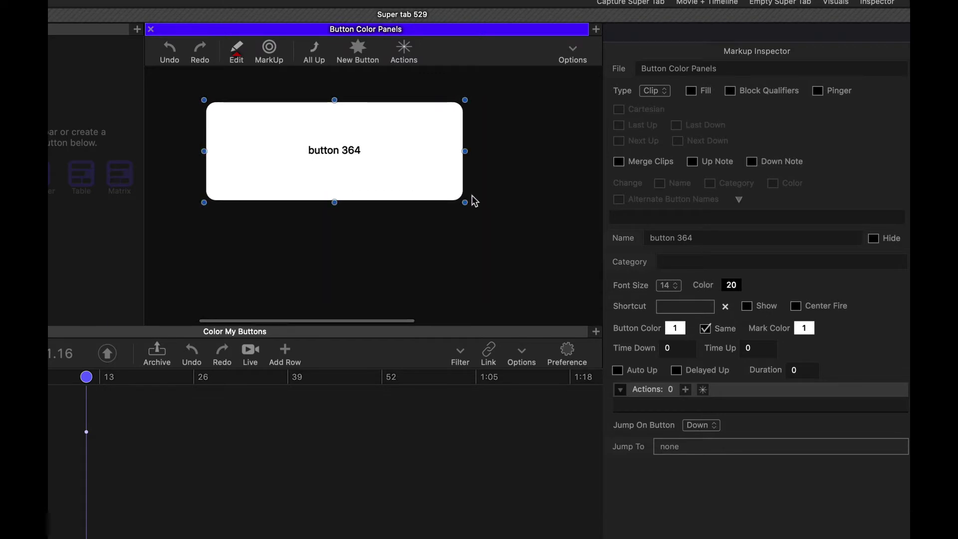
left_click(716, 238)
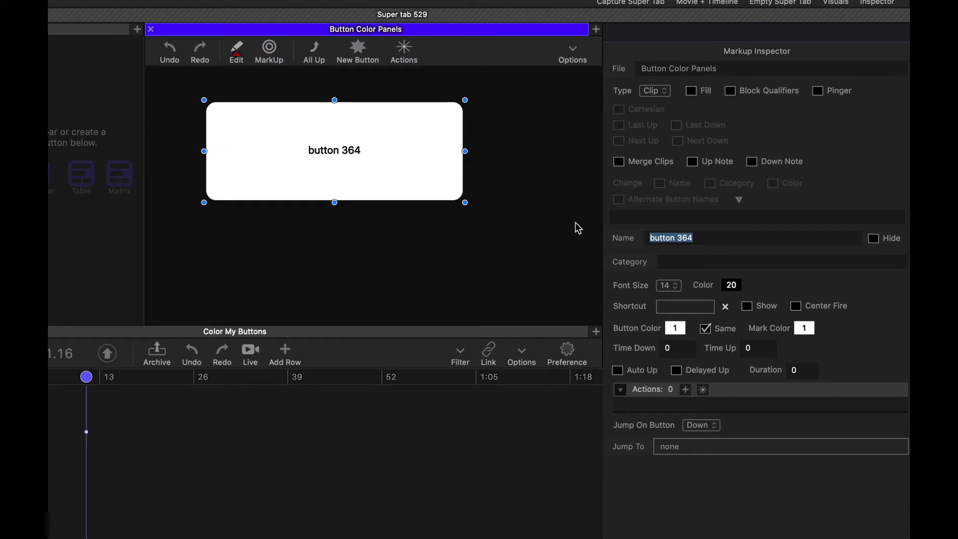
type("Panel")
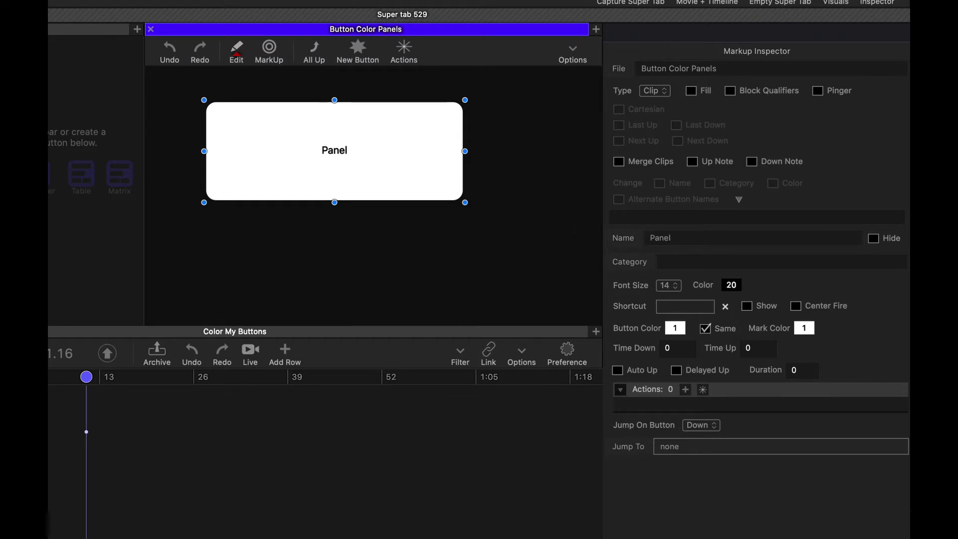
type(" 1 BG")
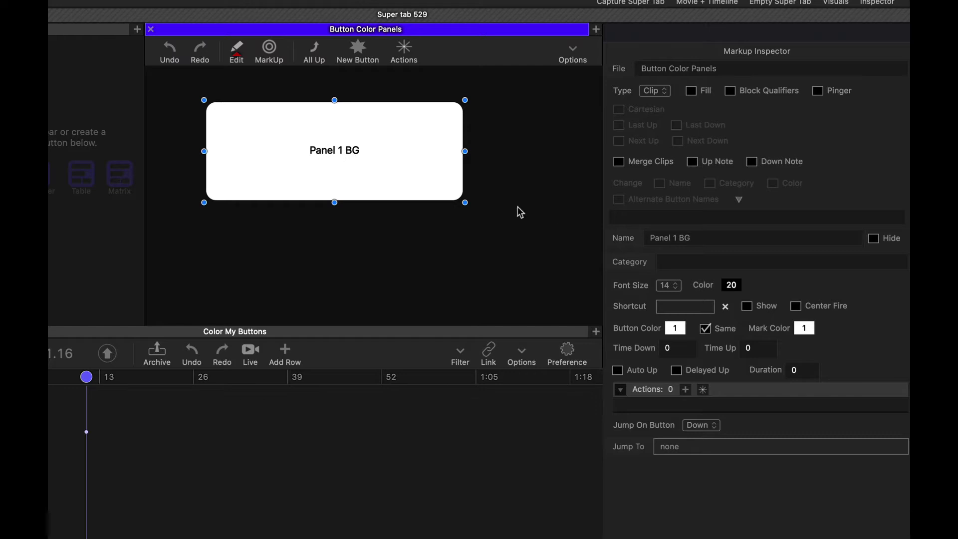
Set the Panel 1 BG button's type to None and enable Hide State.
left_click_drag(329, 187, 336, 257)
key("Delete")
left_click(411, 166)
left_click(659, 93)
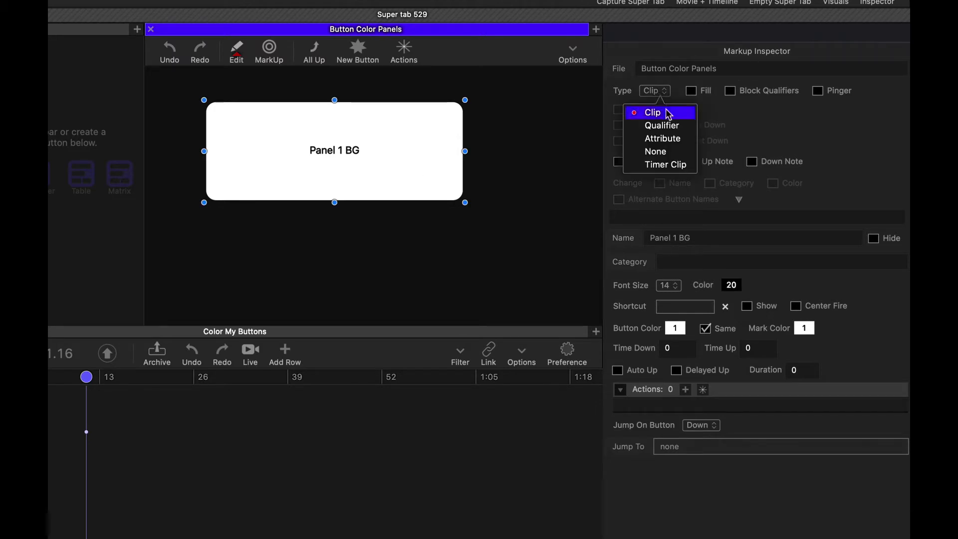
left_click(671, 149)
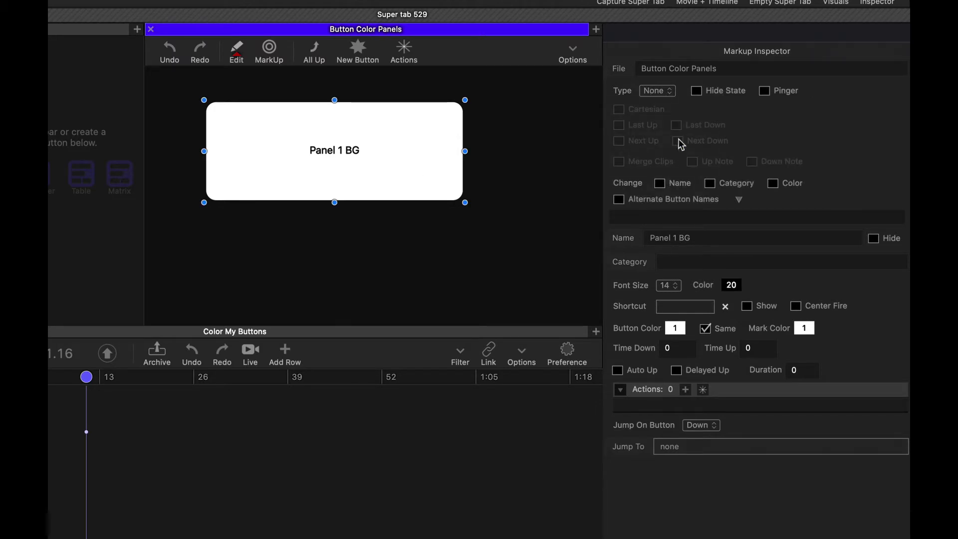
left_click(696, 91)
Duplicate Panel 1 BG directly below the original and rename the copy Panel 2 BG.
key("super+v")
left_click_drag(362, 157, 336, 252)
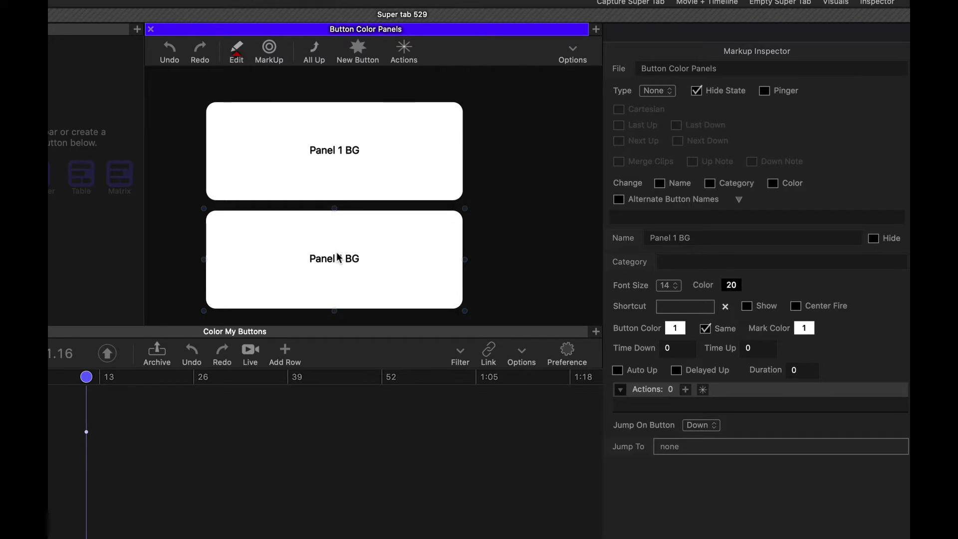
double_click(674, 238)
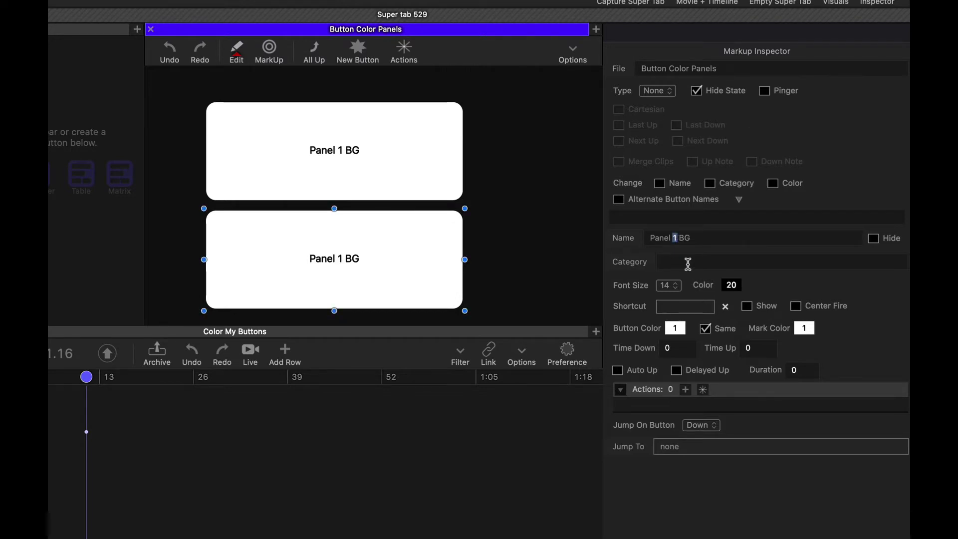
type("2")
left_click(528, 192)
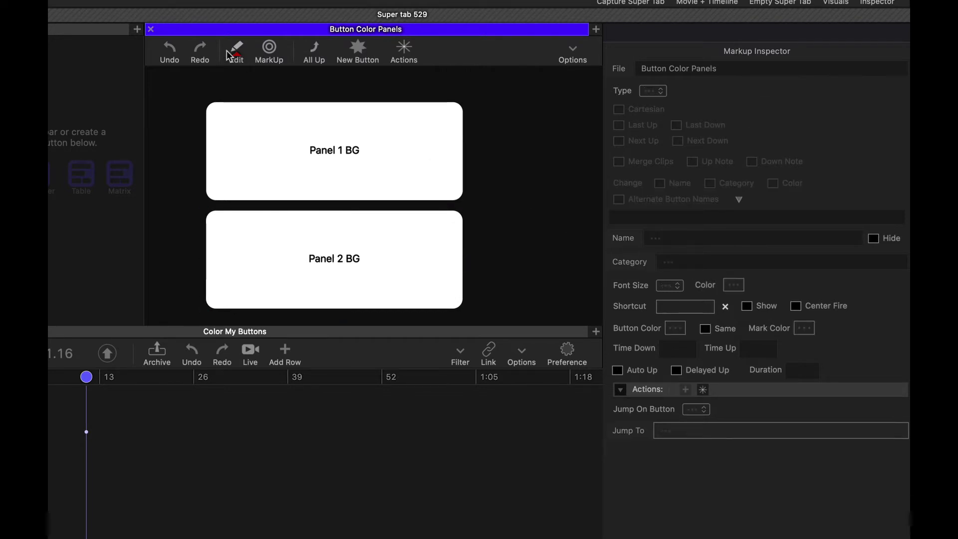
Make another copy of Panel 1 BG, shrink it slightly, and place it over the original as an inner panel.
left_click(288, 157)
key("super+v")
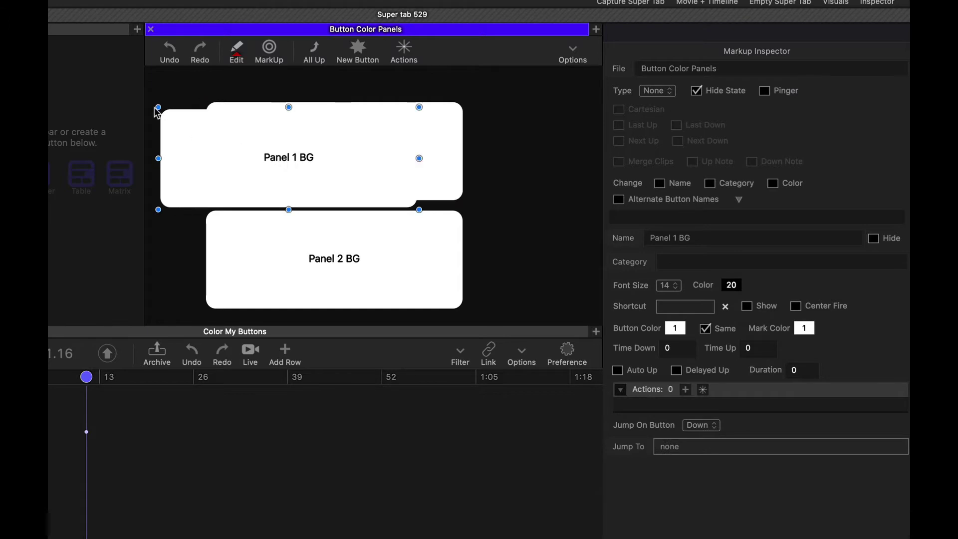
left_click_drag(158, 108, 182, 115)
left_click_drag(280, 153, 320, 145)
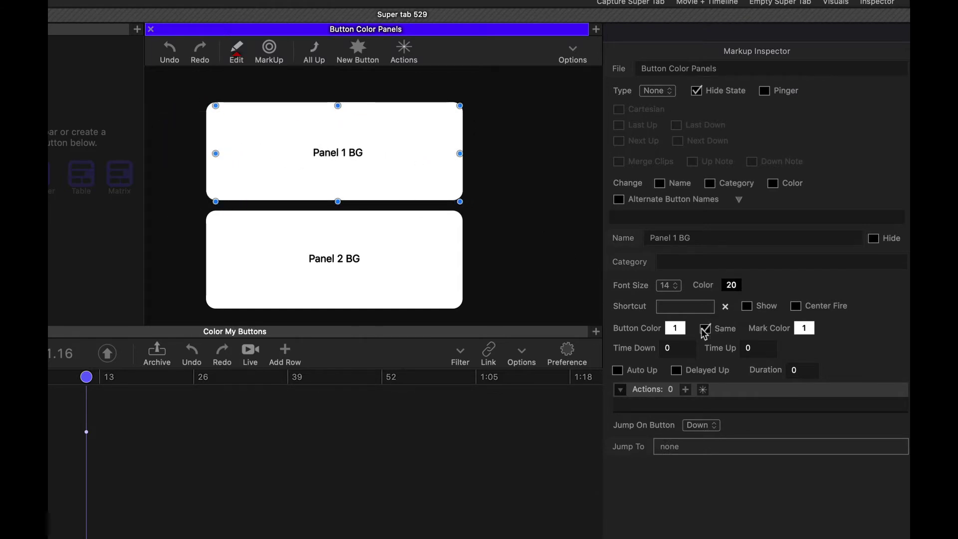
Set the inner panel copy's button and mark color to near-black shade 19.
left_click(804, 327)
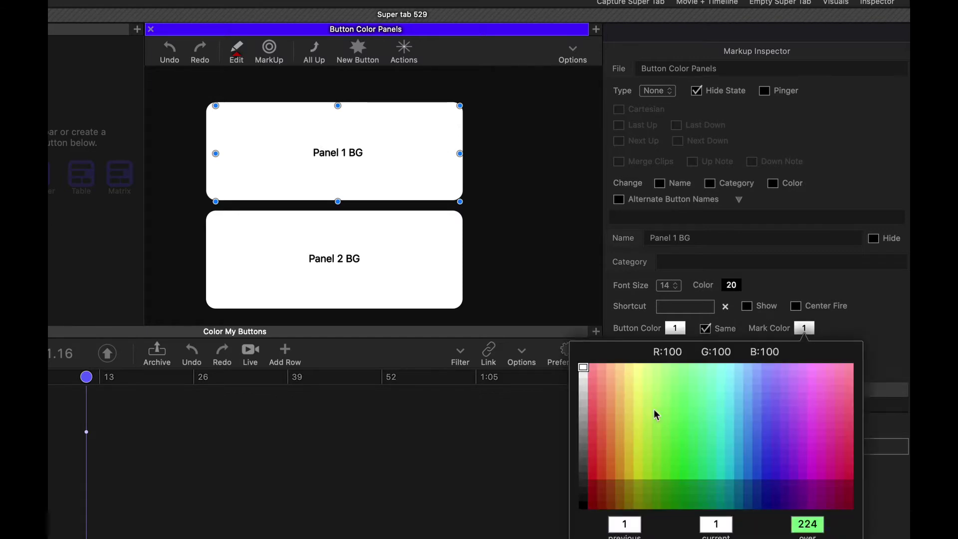
left_click(582, 482)
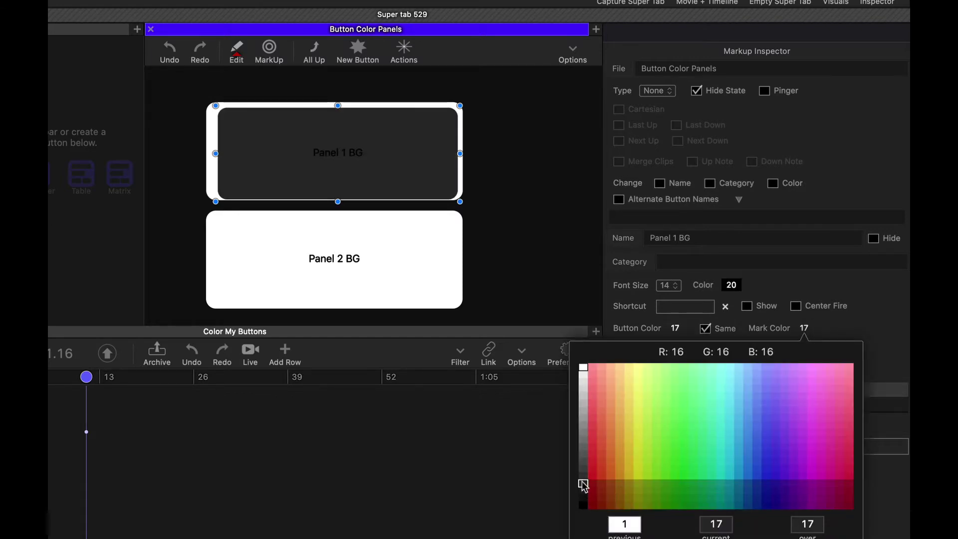
left_click(582, 489)
left_click(583, 495)
left_click(531, 222)
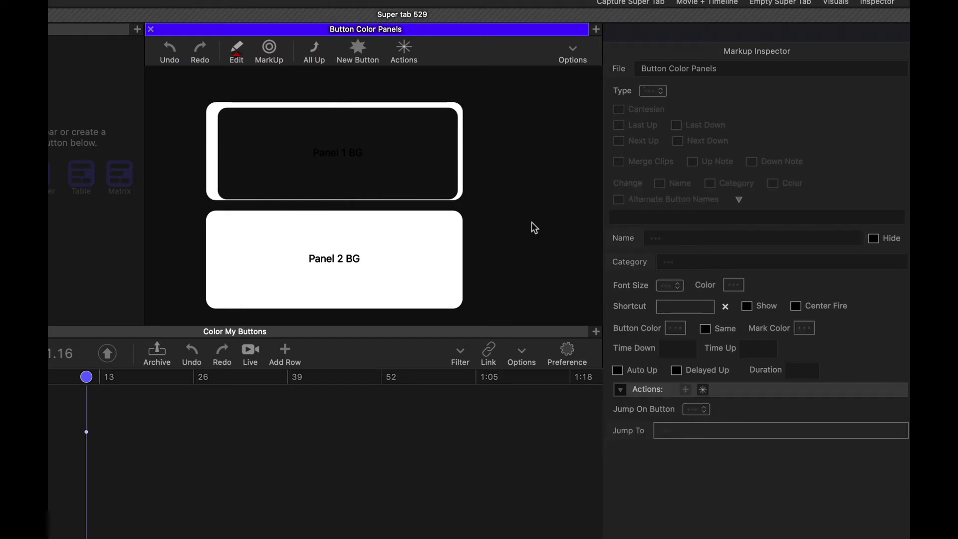
Center the dark inner panel on the white Panel 1 BG using the Center alignment.
left_click(388, 153)
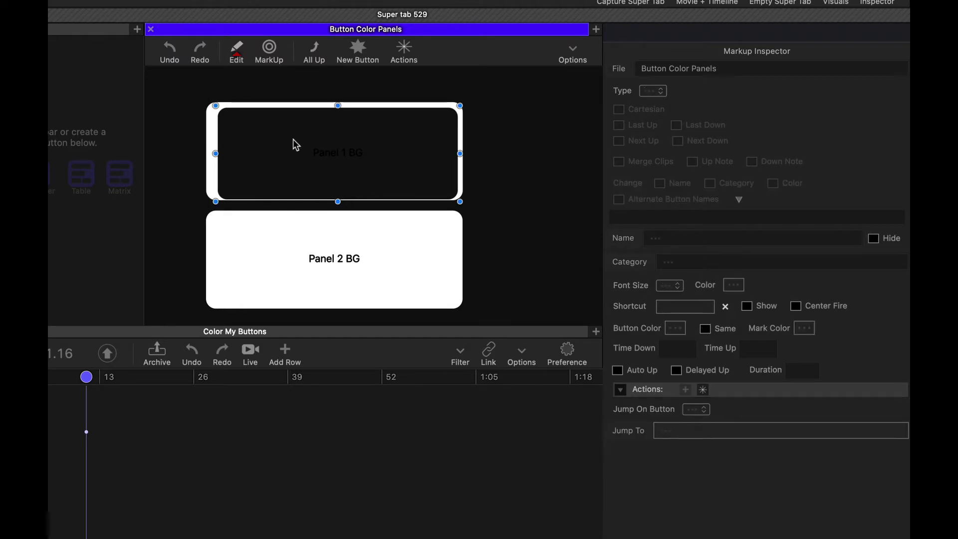
key("super+a")
right_click(208, 140)
mouse_move(263, 195)
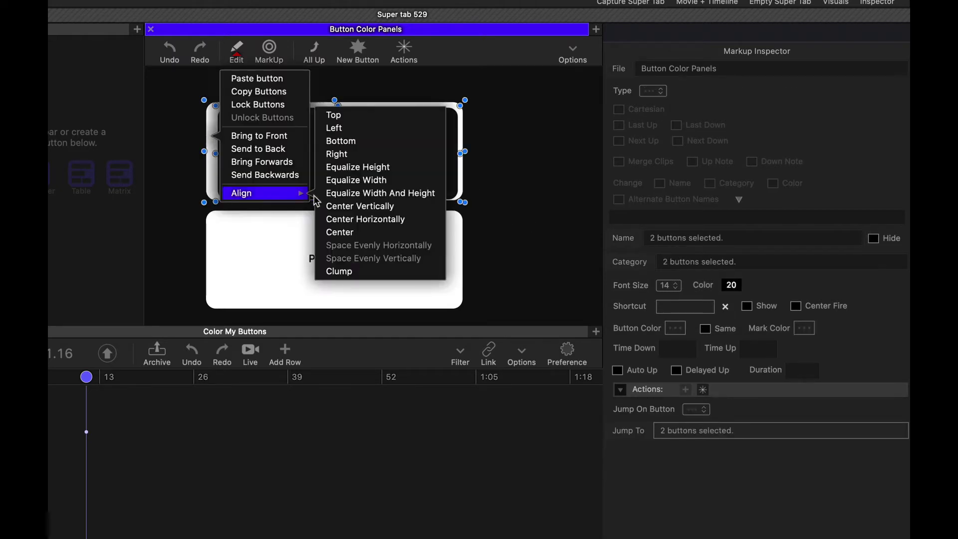
left_click(378, 232)
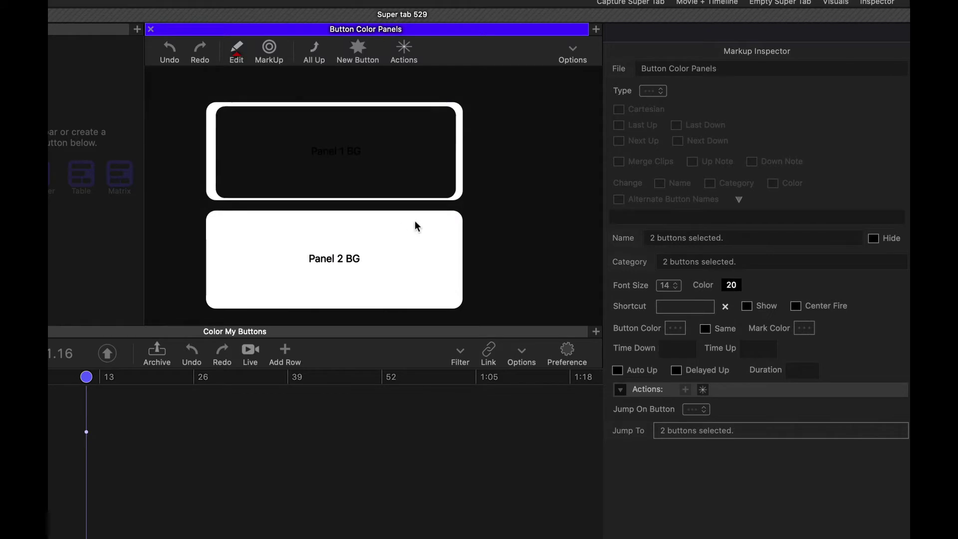
left_click(525, 211)
Rename the dark inner panel to Panel 1.
left_click(343, 158)
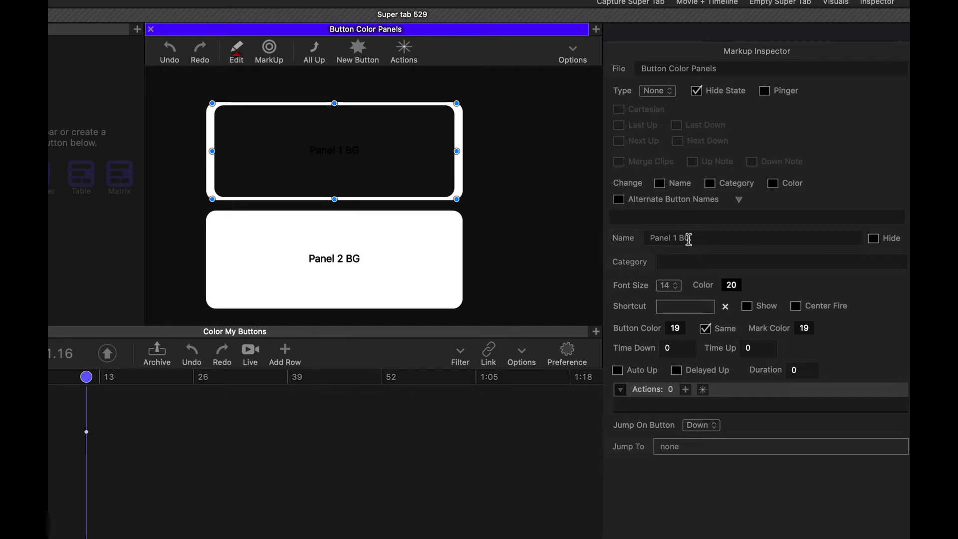
left_click_drag(679, 239, 720, 243)
key("BackSpace")
Move Panel 1 aside, set its text color to gray 10, and reposition its label at the panel's upper edge.
left_click_drag(399, 160, 527, 161)
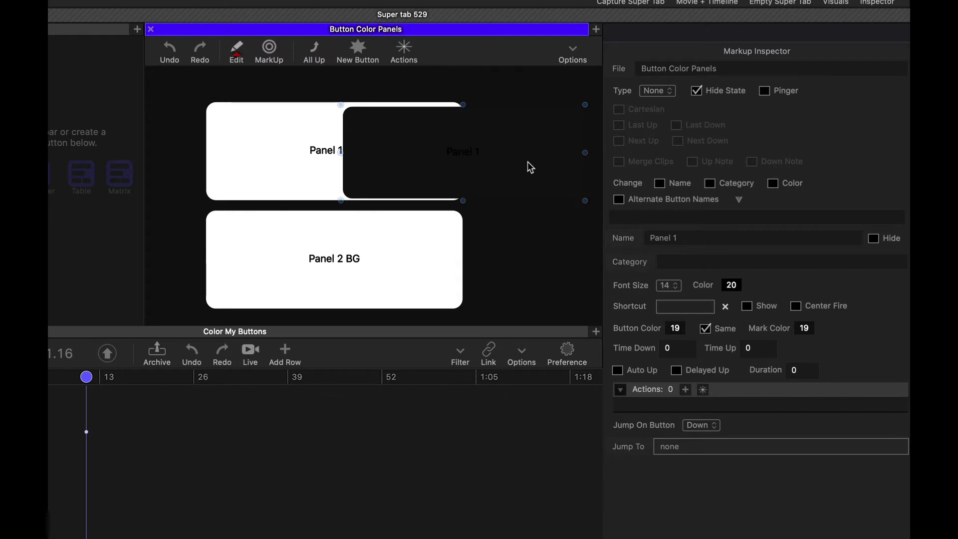
left_click(730, 285)
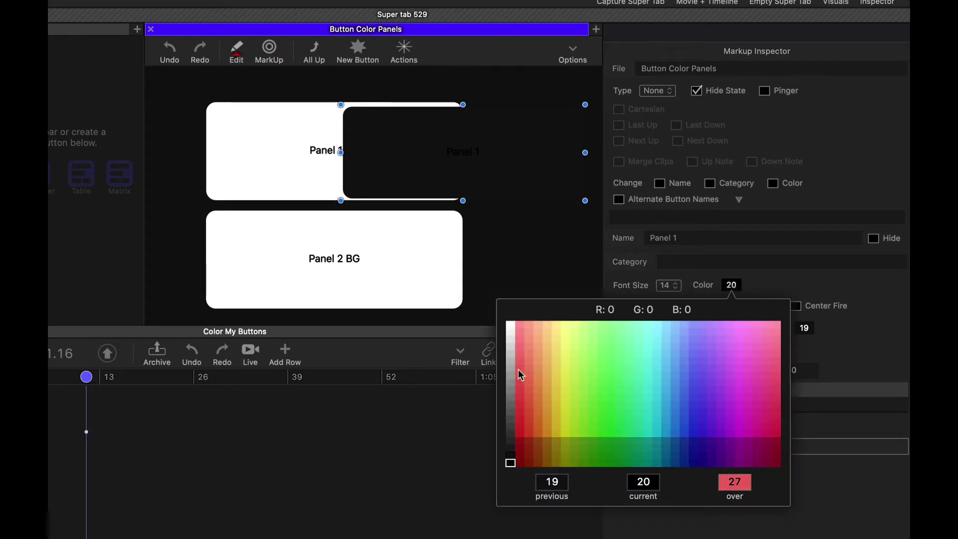
left_click(509, 389)
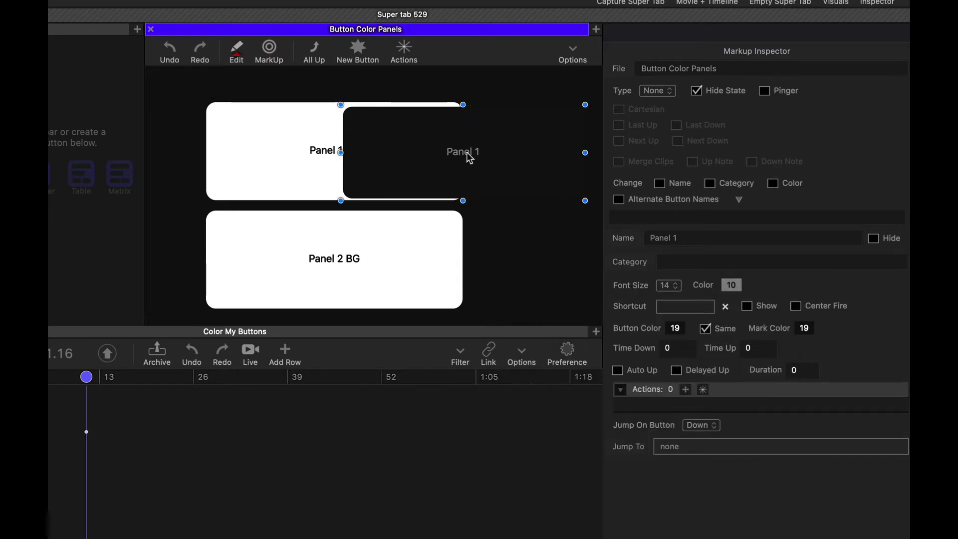
left_click_drag(470, 157, 469, 123)
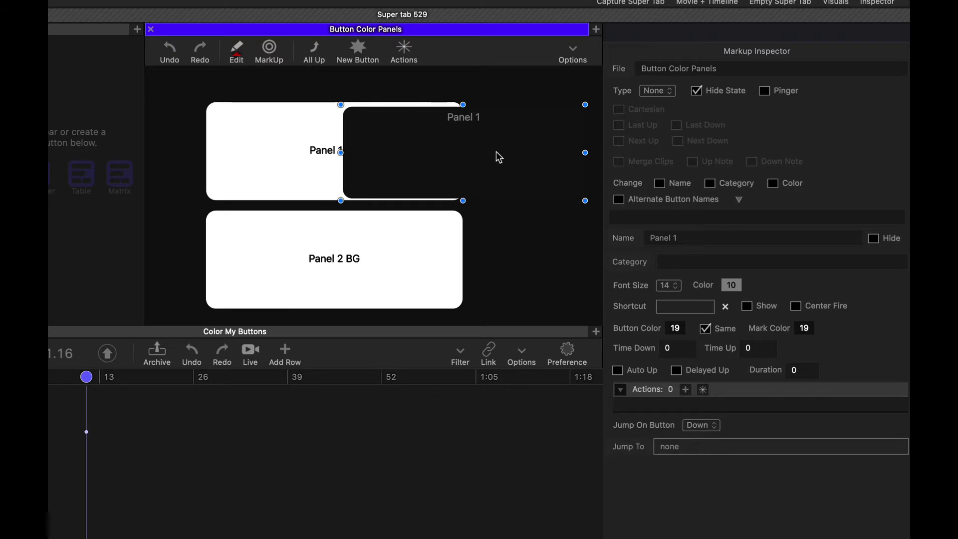
Align Panel 1 back onto the center of Panel 1 BG.
left_click(213, 127, "shift")
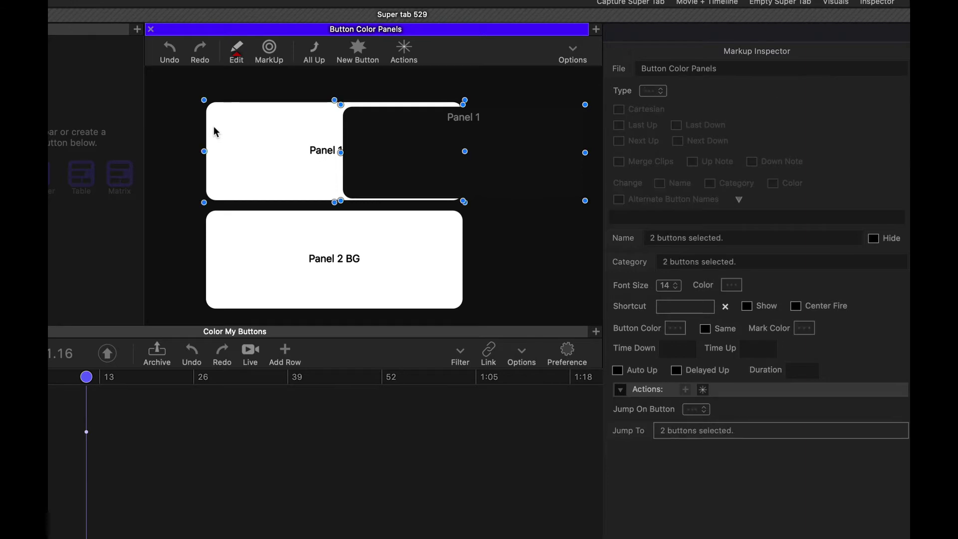
right_click(213, 127)
mouse_move(248, 186)
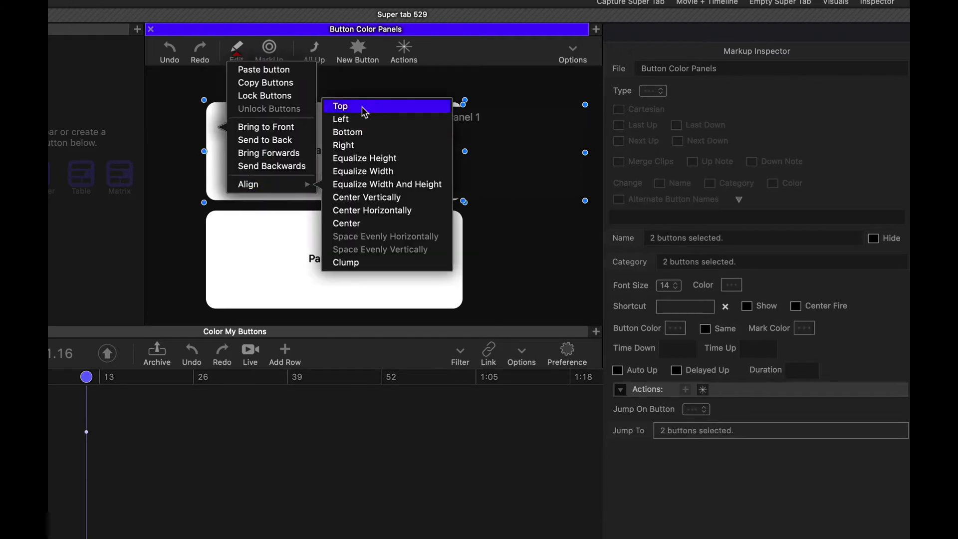
left_click(374, 222)
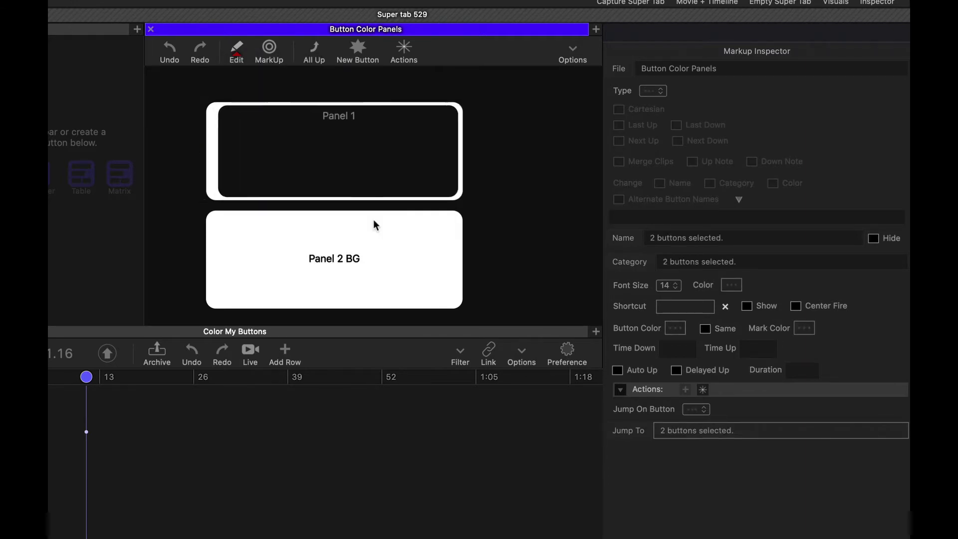
Duplicate the dark Panel 1 button onto Panel 2 BG and center-align the two.
left_click(397, 160)
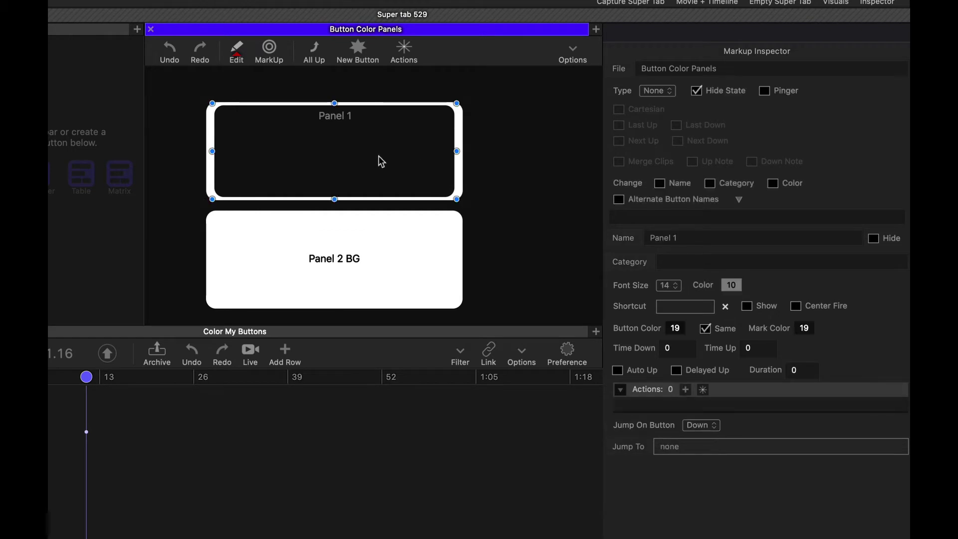
left_click_drag(378, 156, 333, 252)
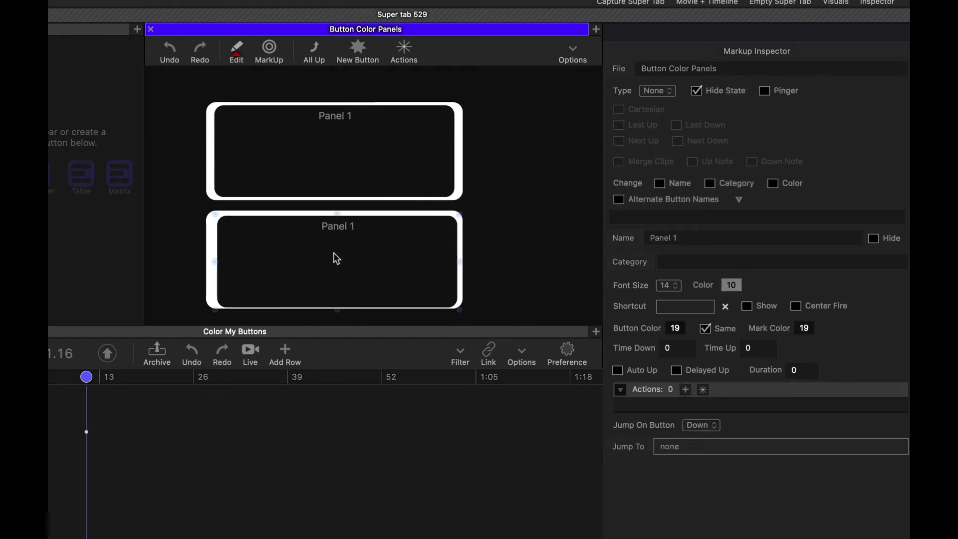
left_click(207, 247, "shift")
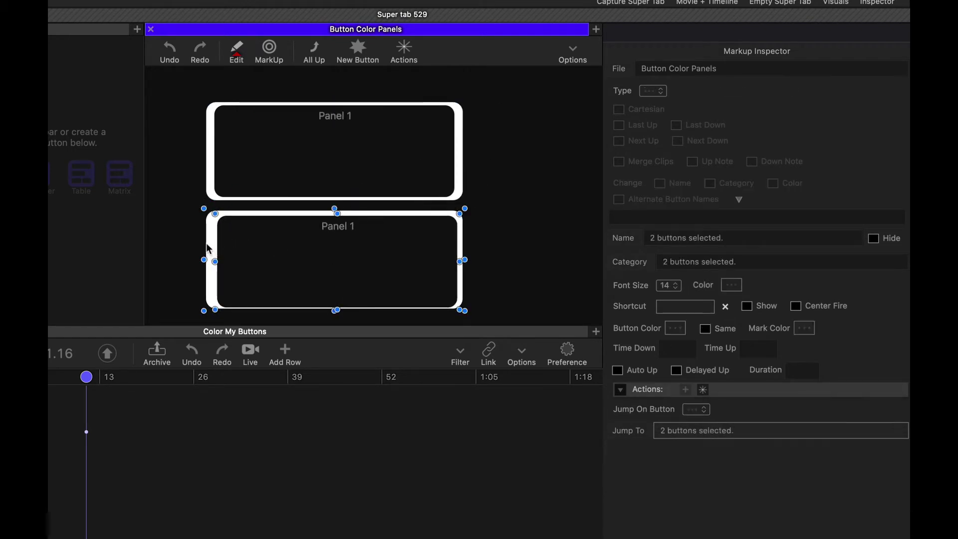
right_click(207, 242)
mouse_move(263, 302)
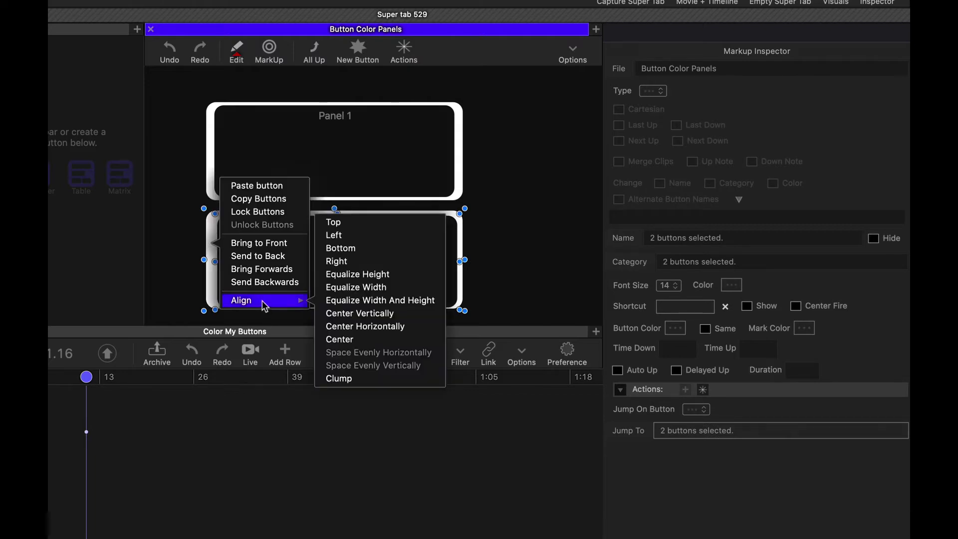
left_click(374, 338)
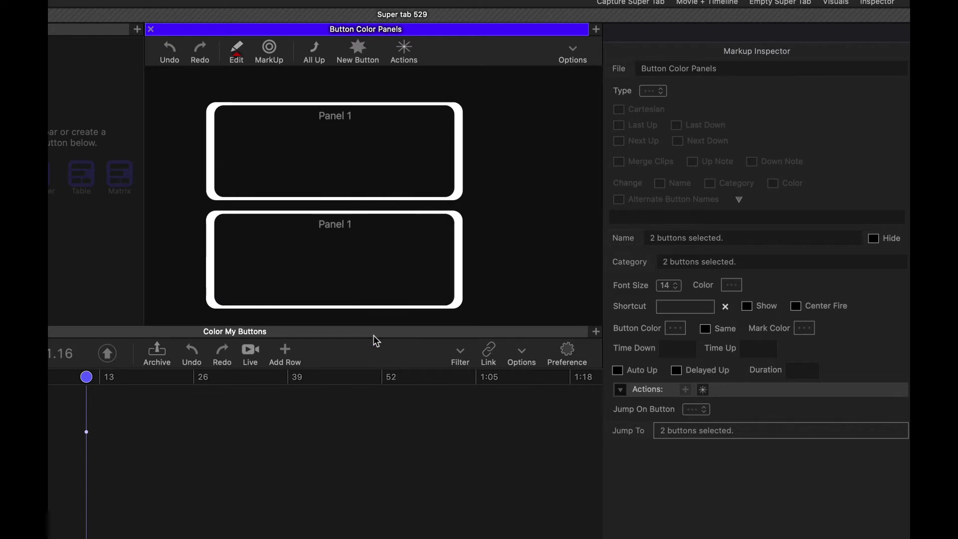
Rename the dark panel over Panel 2 BG to Panel 2.
left_click(497, 244)
left_click(386, 244)
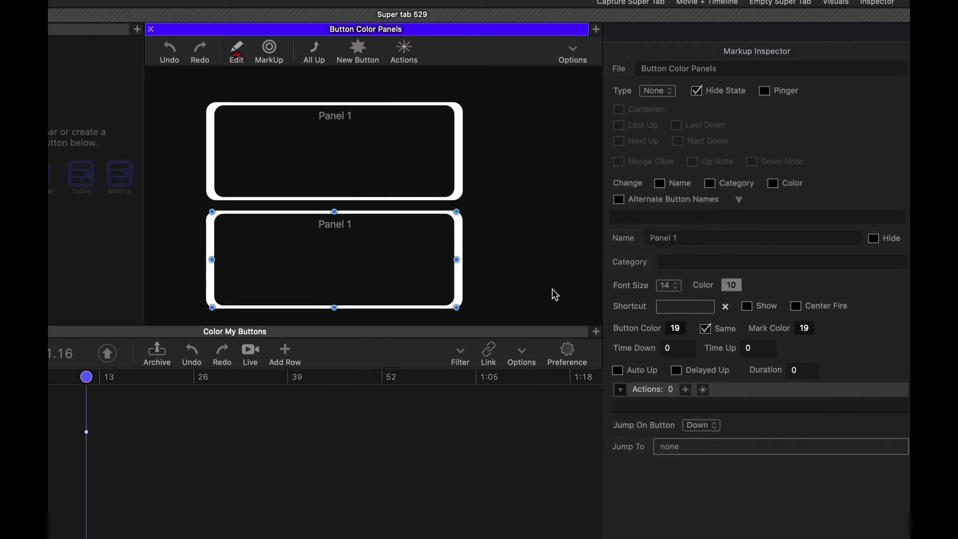
double_click(674, 238)
type("2")
left_click(530, 190)
Add a rectangular button inside the left half of Panel 1 and delete the extra button placed beside it.
left_click(354, 46)
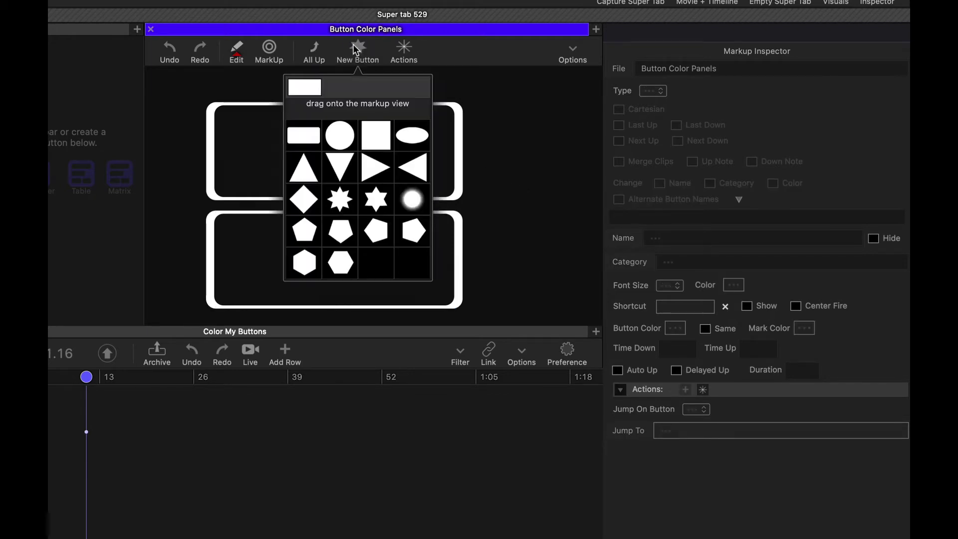
left_click_drag(301, 132, 385, 151)
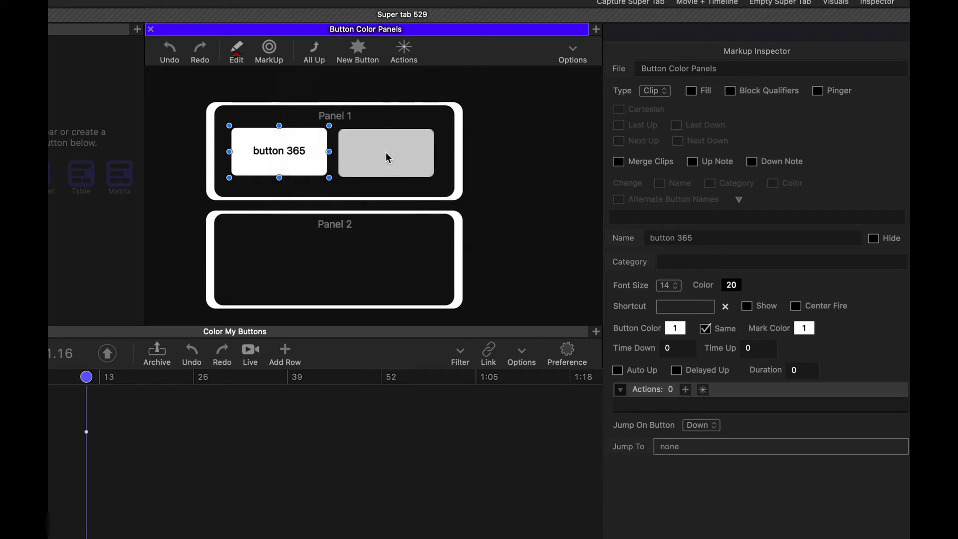
left_click(516, 148)
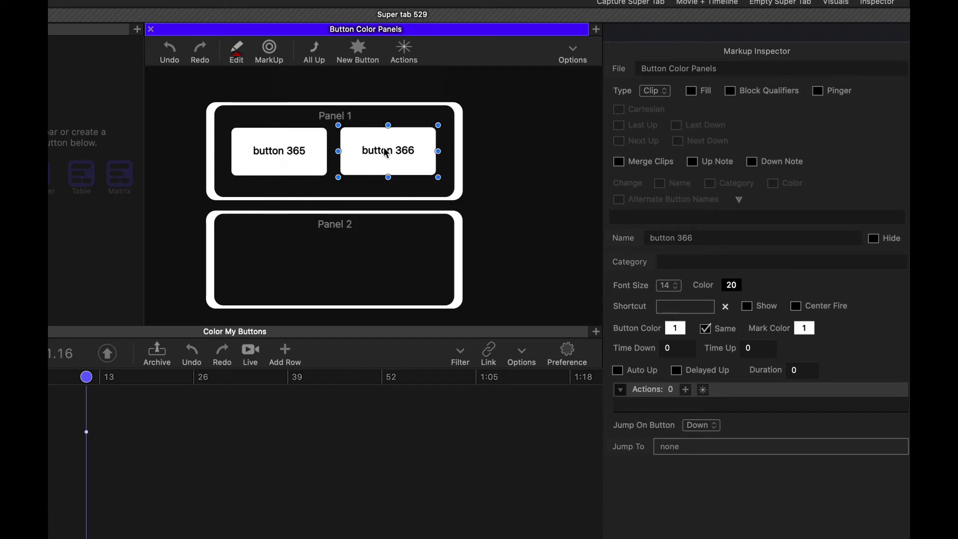
key("Delete")
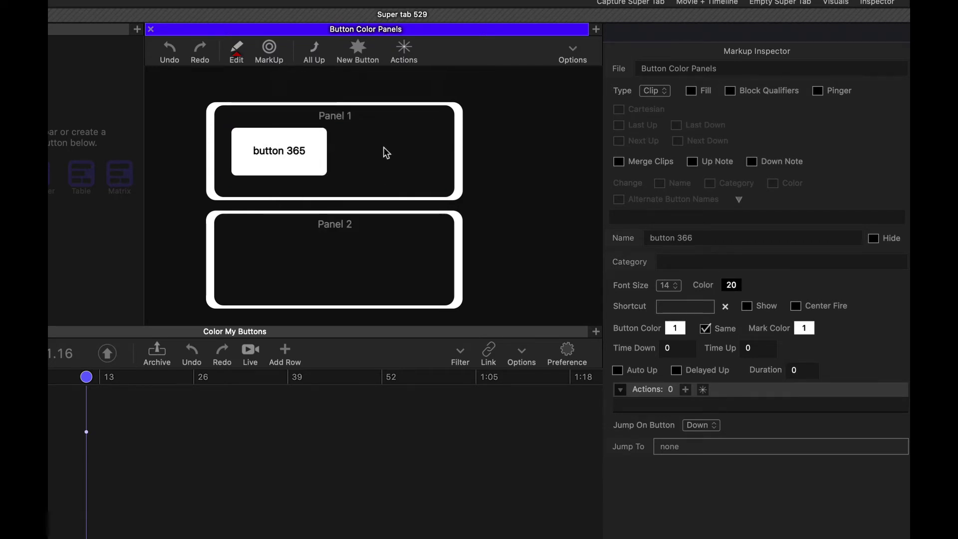
Rename the white button inside Panel 1 to My Clip 1.
left_click(297, 151)
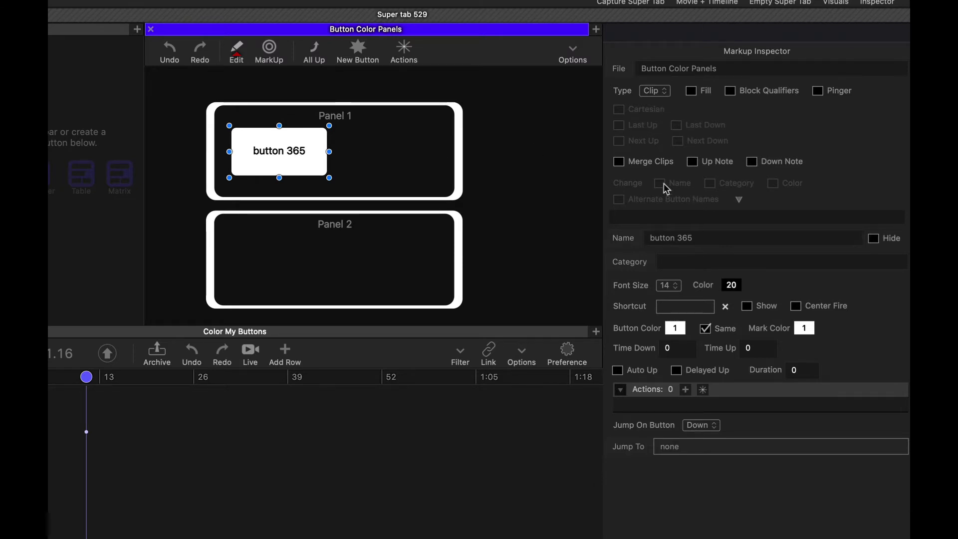
left_click_drag(708, 235, 606, 232)
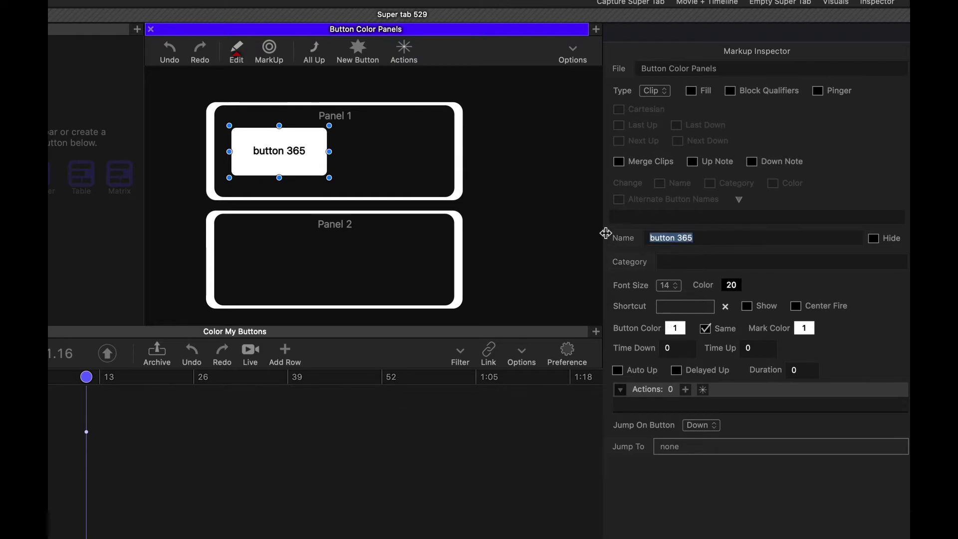
type("My Clip 1")
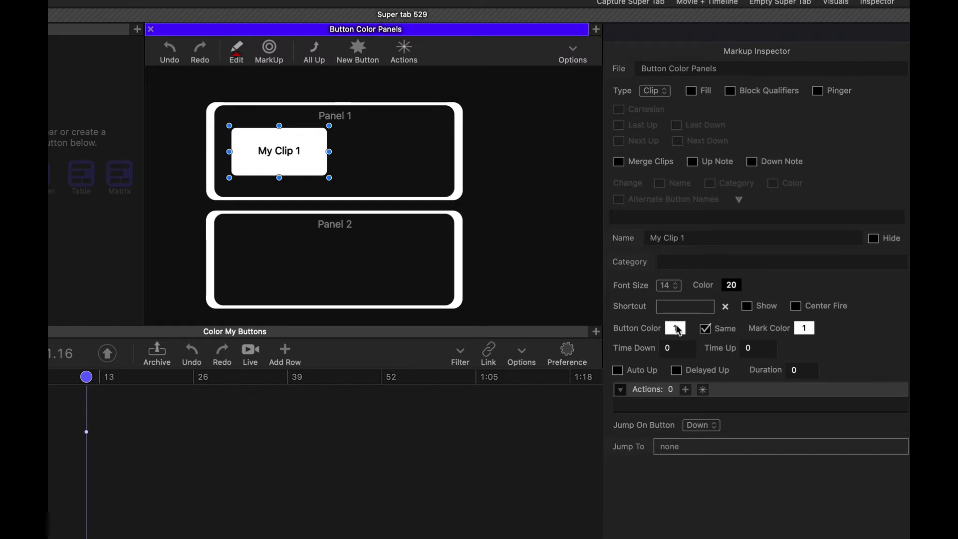
Give My Clip 1 a separate blue mark color 367, a Time Down of -1, and Auto Up with a duration of 1.
left_click(705, 329)
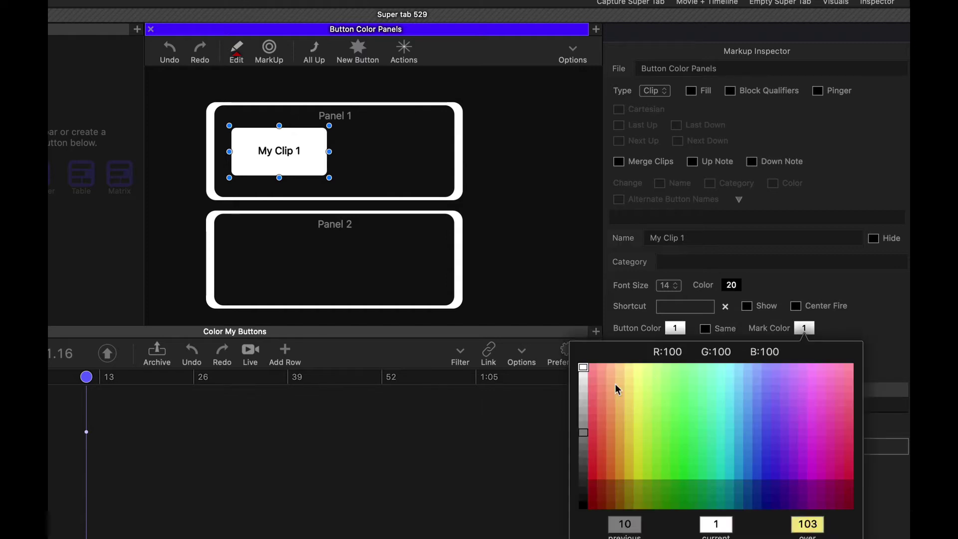
left_click(749, 417)
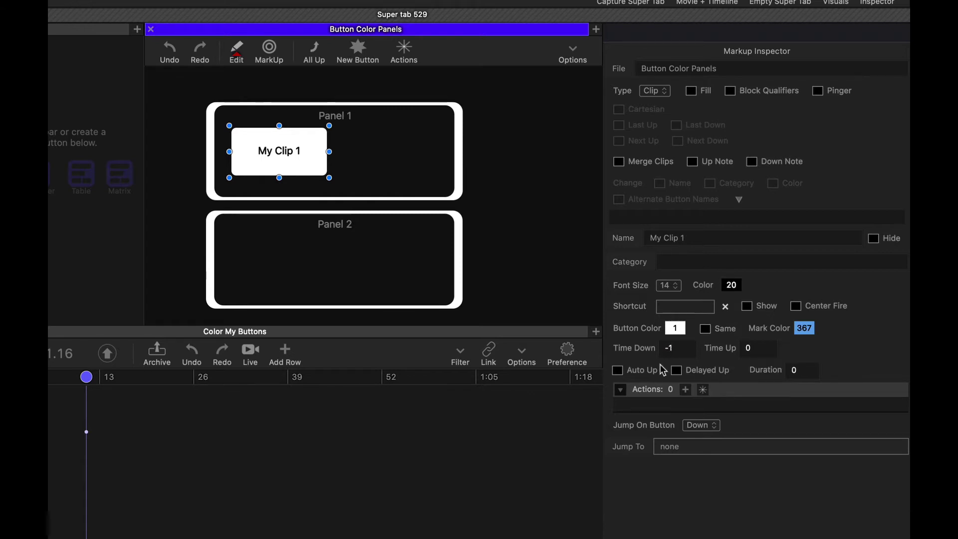
left_click(654, 371)
left_click(793, 372)
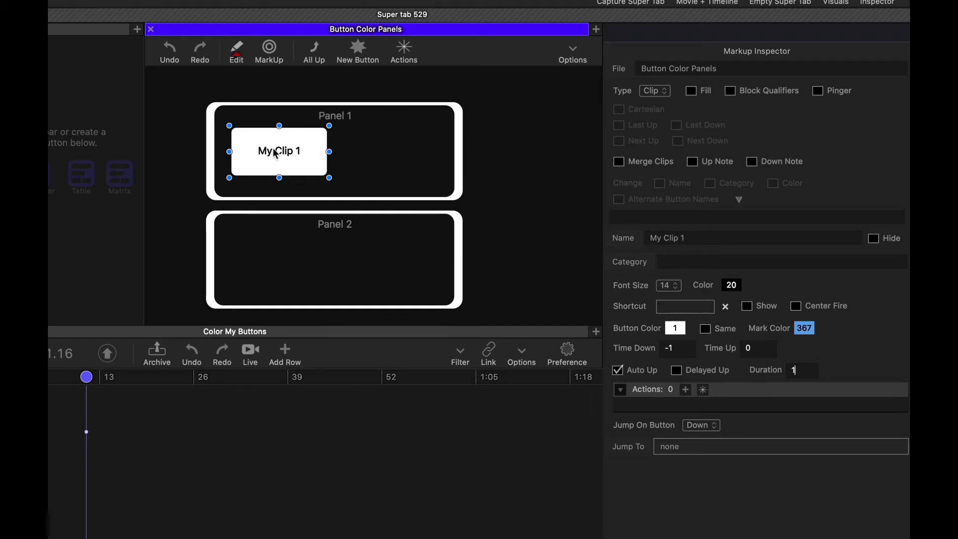
Duplicate My Clip 1 into the right half of Panel 1 as My Clip 2 with purple mark color 487.
key("super+v")
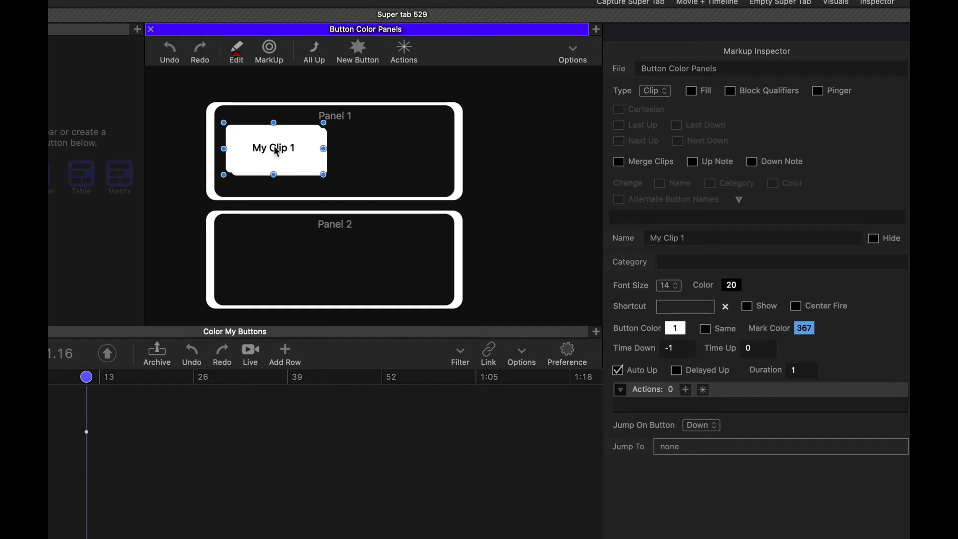
left_click_drag(272, 148, 385, 150)
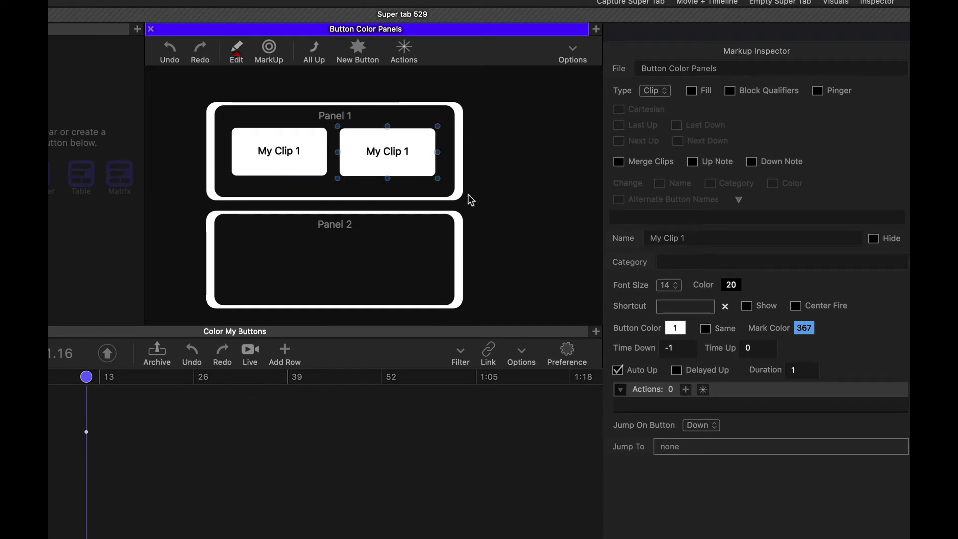
left_click(684, 236)
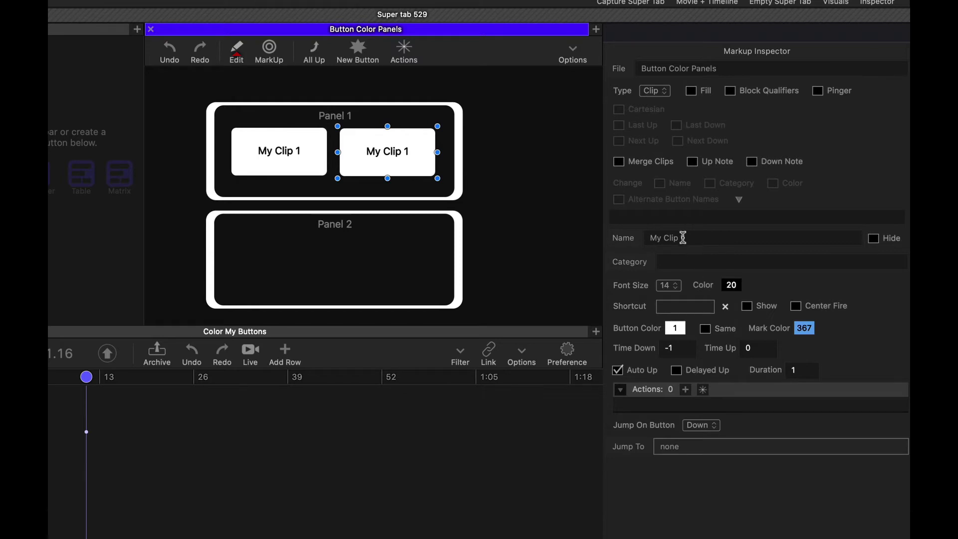
type("2")
key("BackSpace")
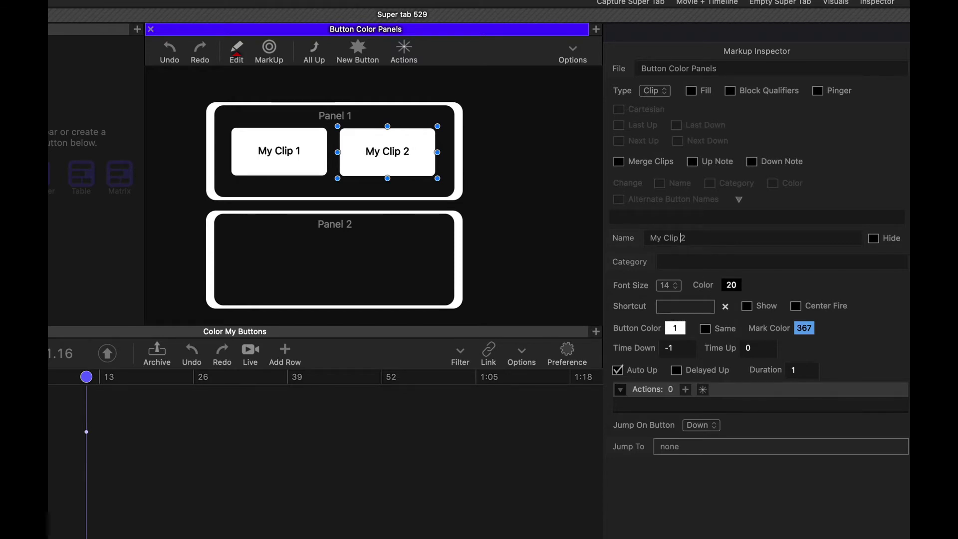
left_click(803, 328)
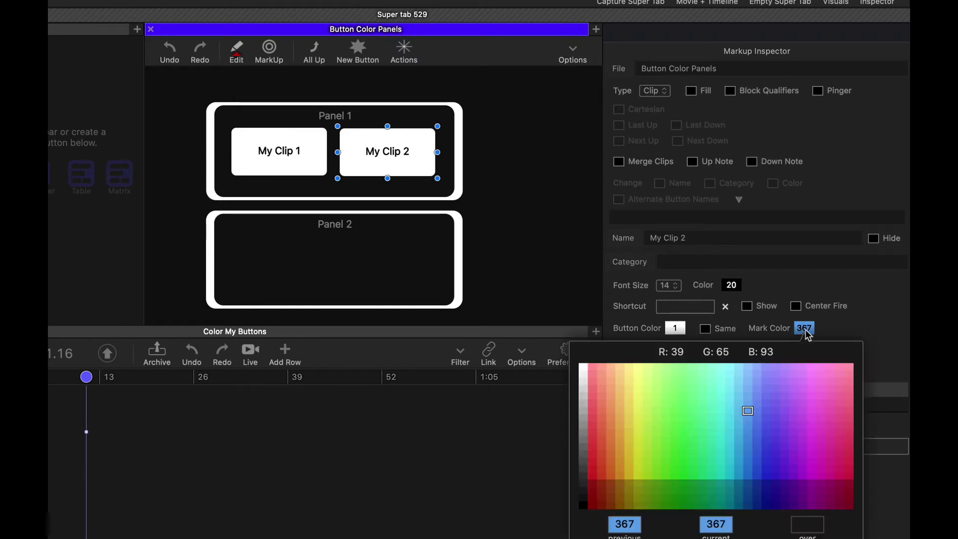
left_click(796, 412)
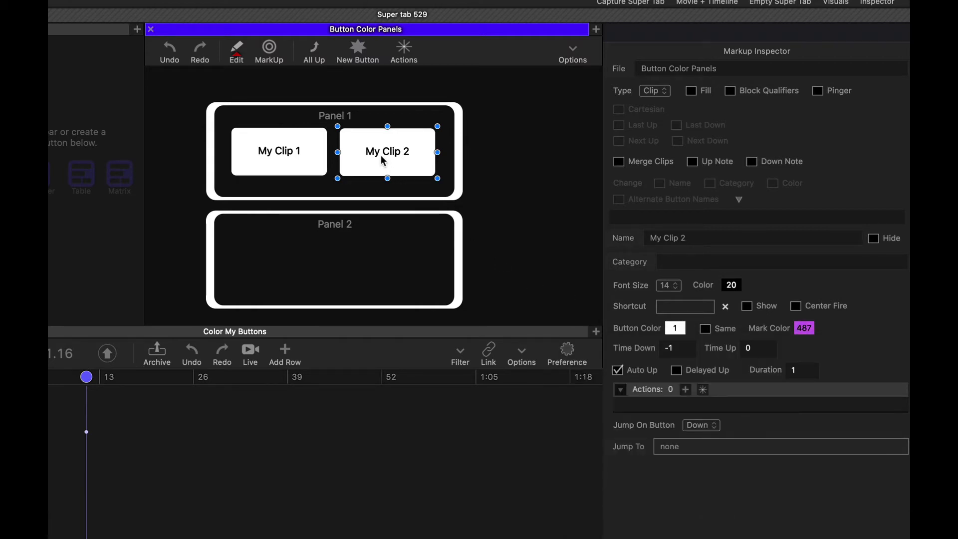
Duplicate My Clip 2 into the left half of Panel 2 as My Clip 3 with green mark color 227.
left_click_drag(381, 155, 276, 264)
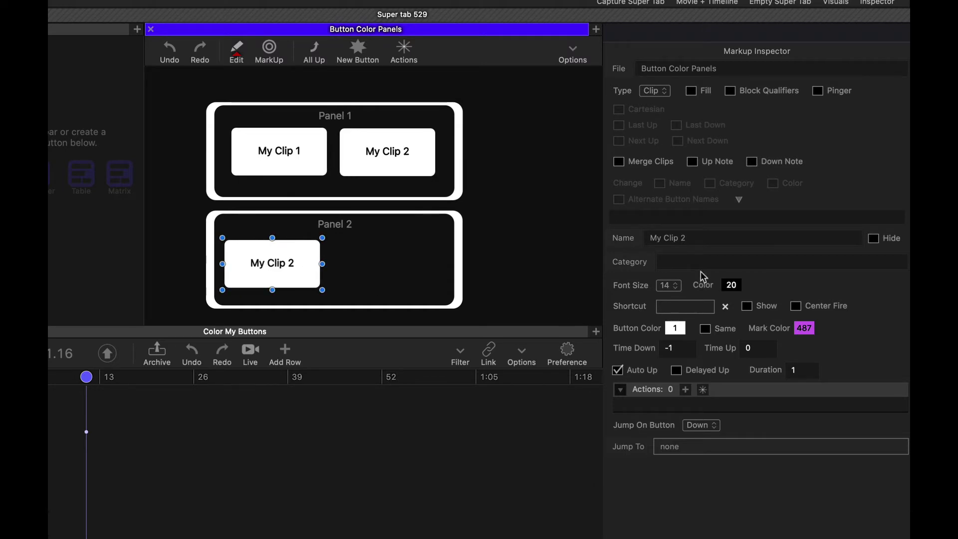
left_click_drag(677, 232, 702, 238)
key("BackSpace")
type("3")
left_click(804, 330)
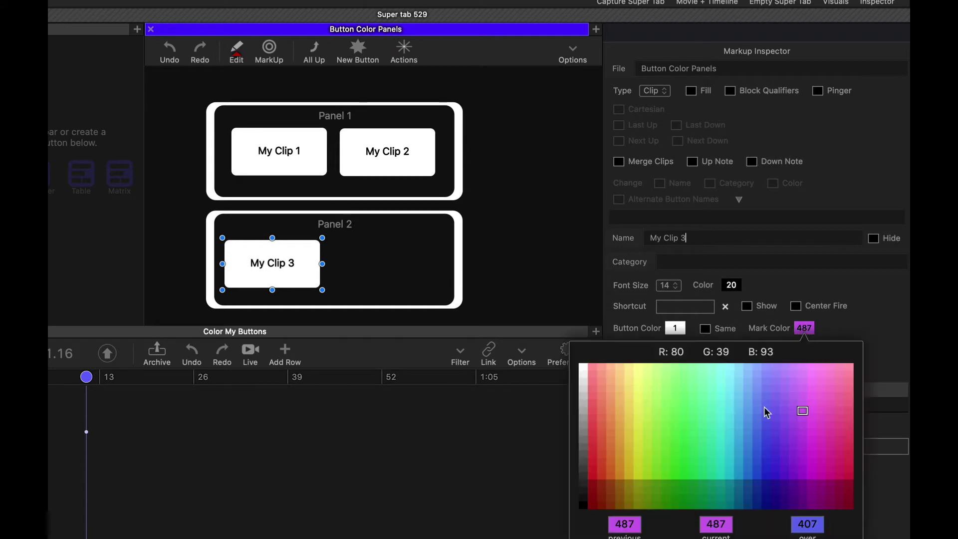
left_click(683, 413)
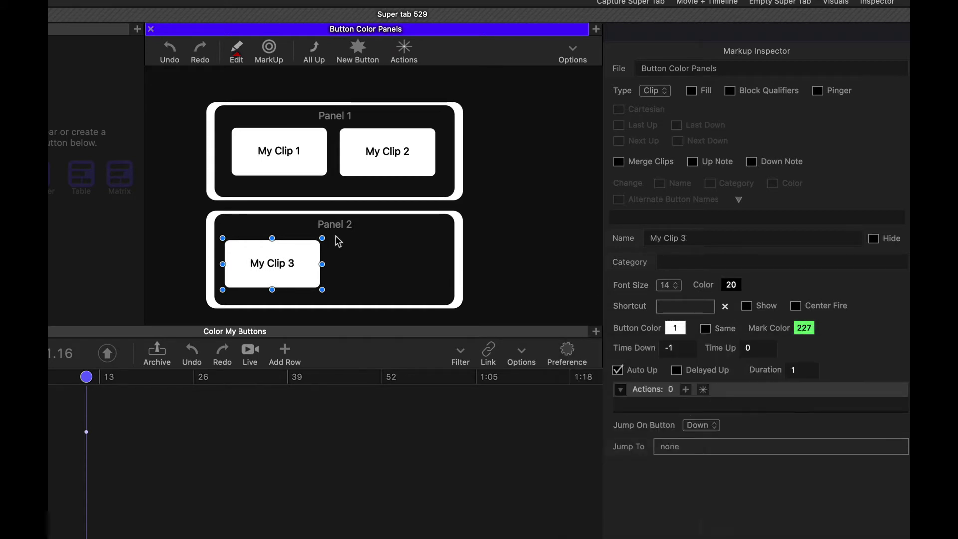
Duplicate My Clip 3 into the right half of Panel 2 as My Clip 4 with orange mark color 67.
left_click_drag(273, 253, 390, 265)
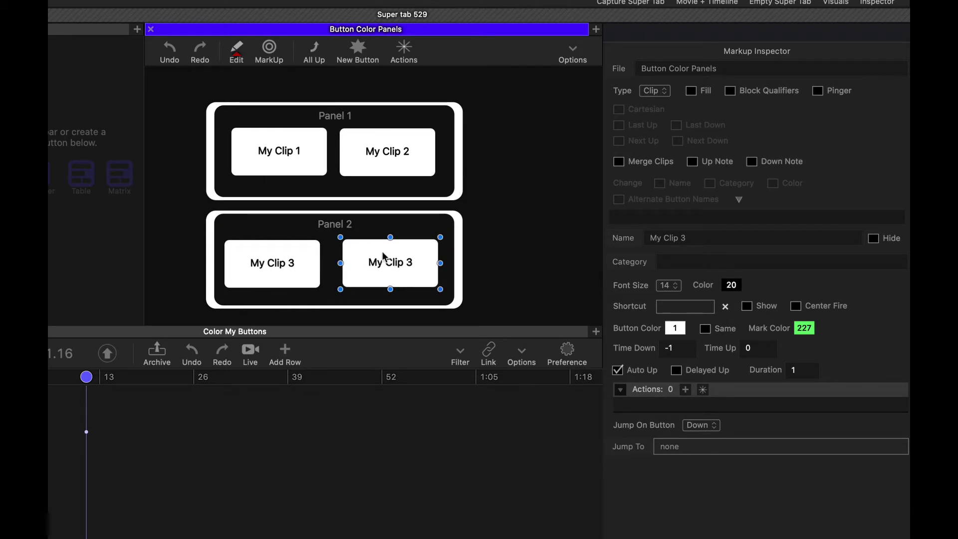
left_click(804, 328)
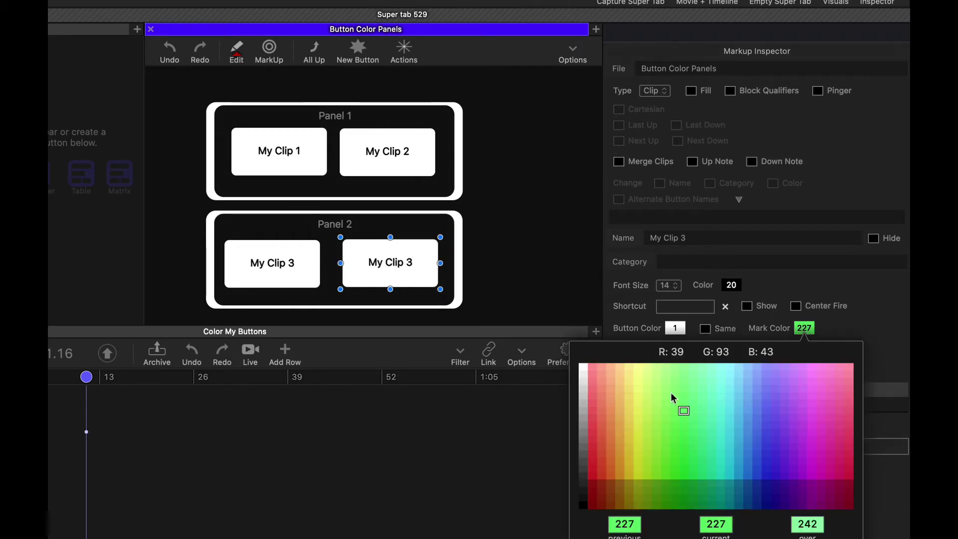
left_click(609, 412)
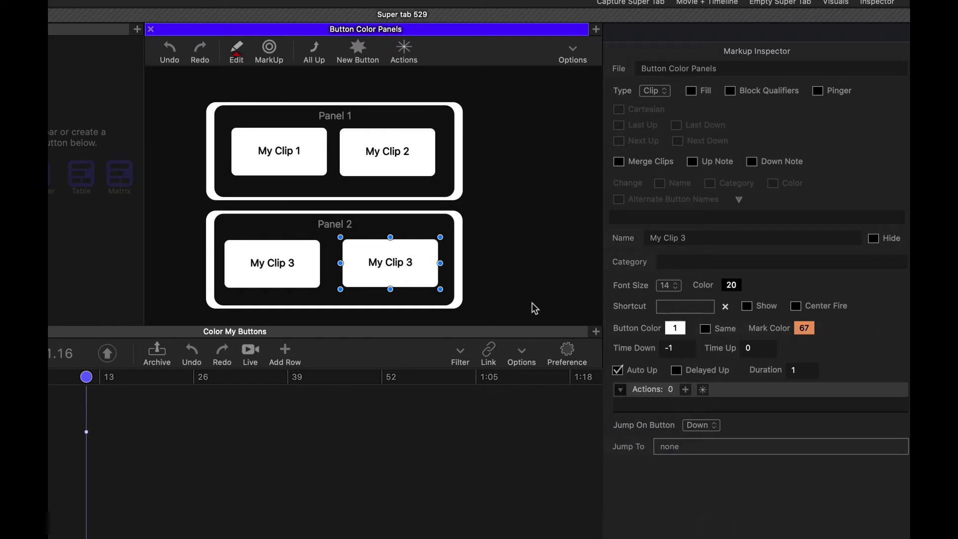
double_click(684, 238)
type("4")
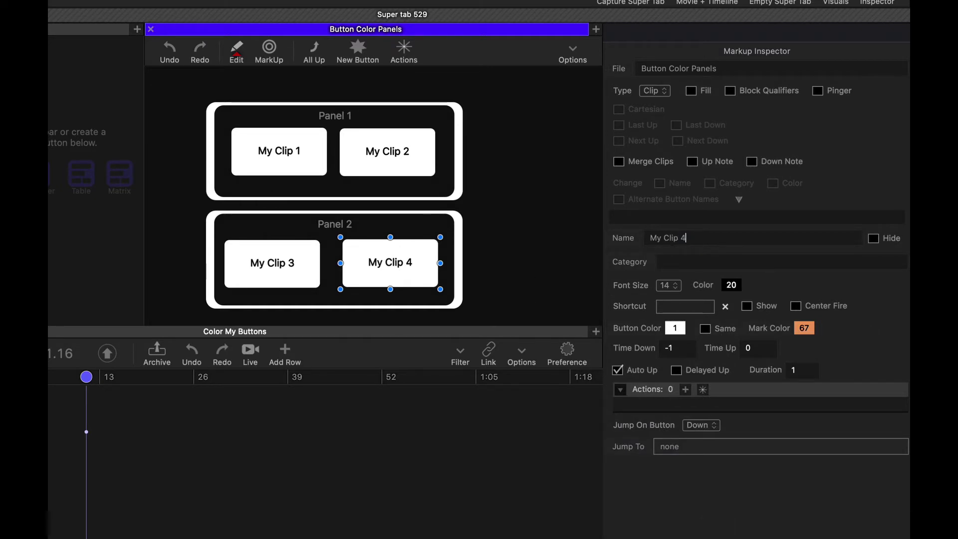
left_click(517, 232)
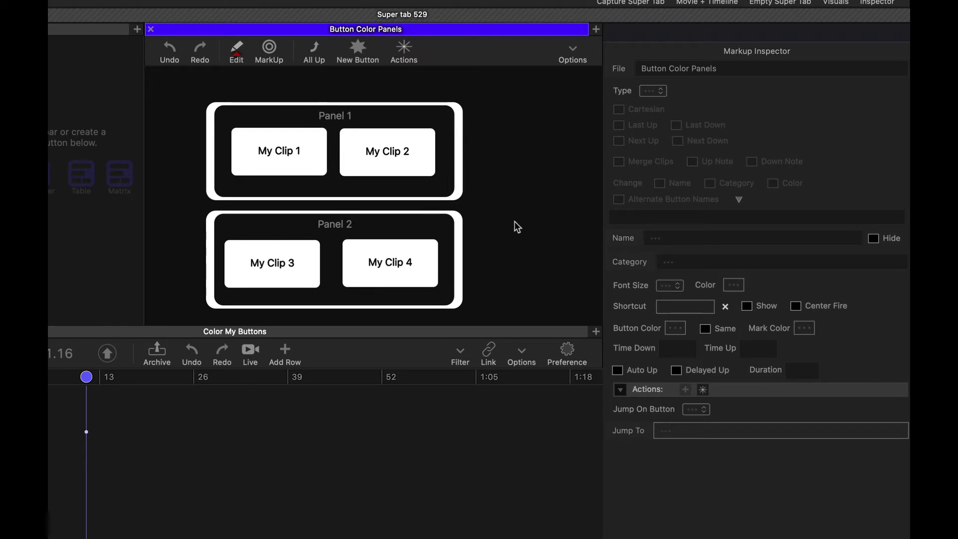
Add a Down > Center action to My Clip 1 that targets Panel 2 BG.
left_click(294, 158)
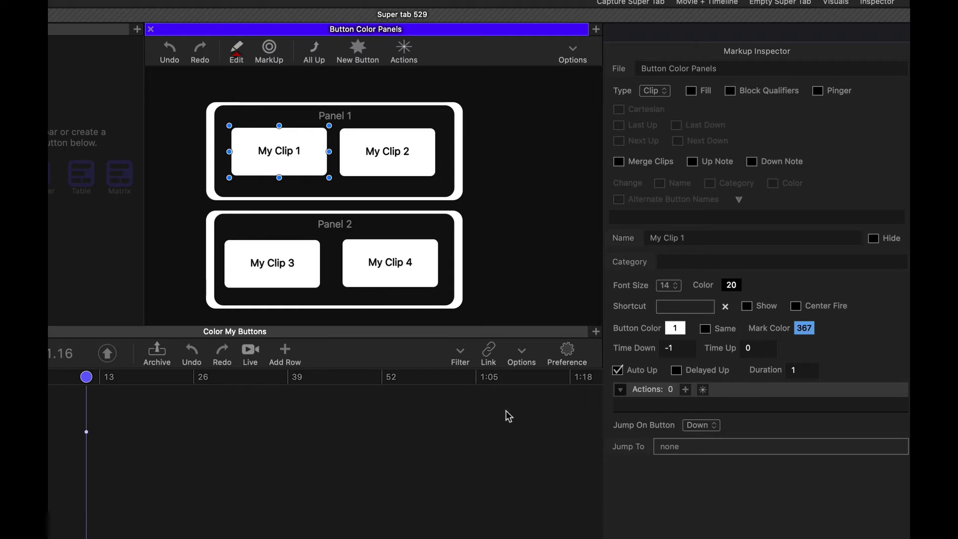
left_click(687, 390)
left_click(669, 405)
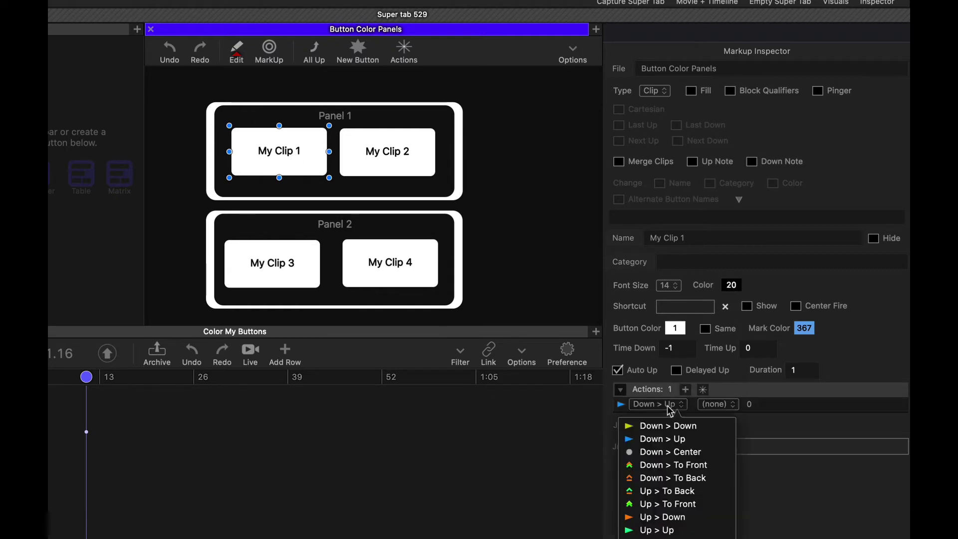
left_click(675, 455)
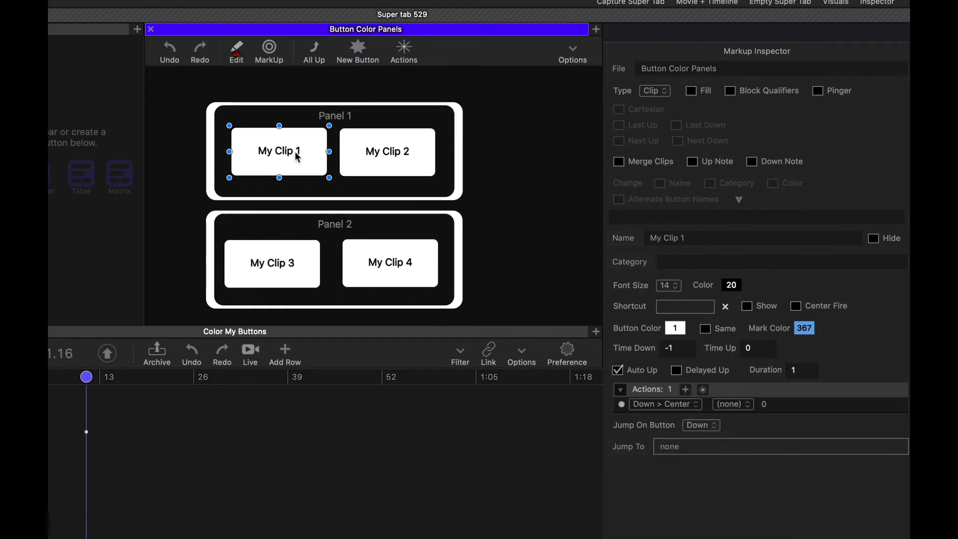
left_click_drag(621, 404, 461, 235)
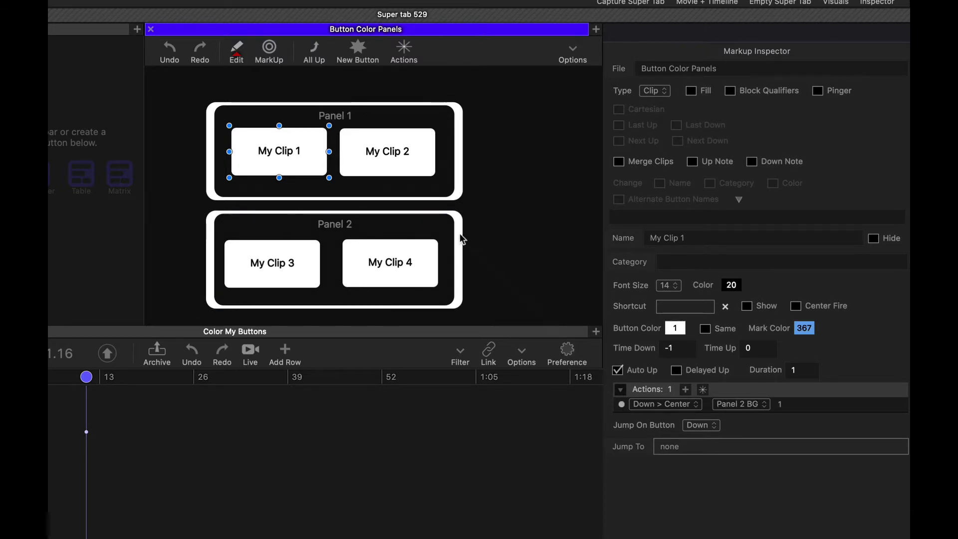
left_click(459, 232)
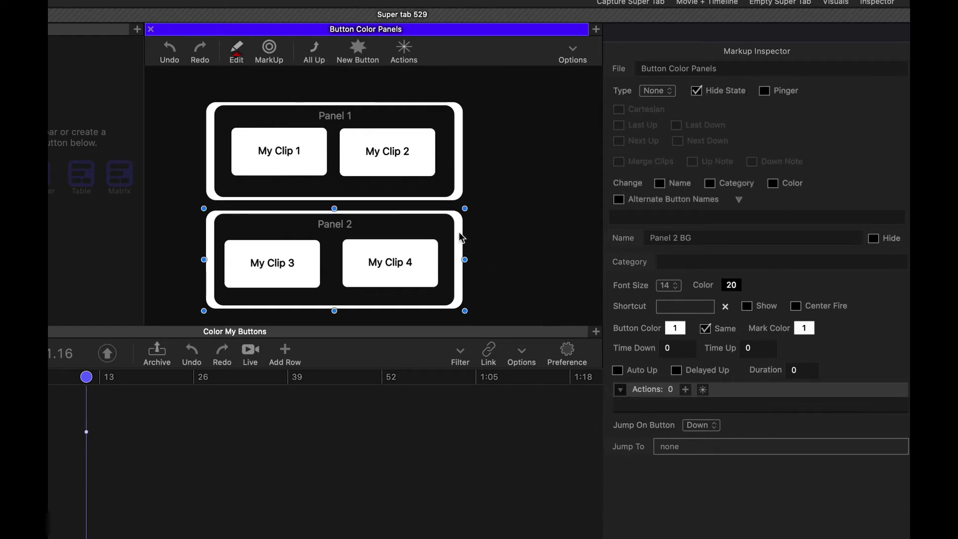
left_click(521, 216)
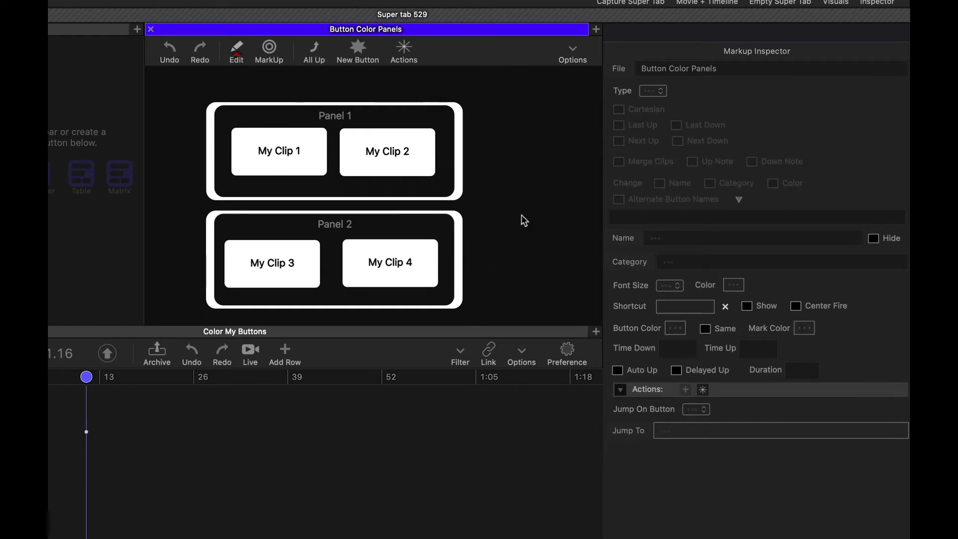
Add a Down > Center action to My Clip 2 that targets Panel 2 BG.
left_click(397, 160)
left_click(685, 389)
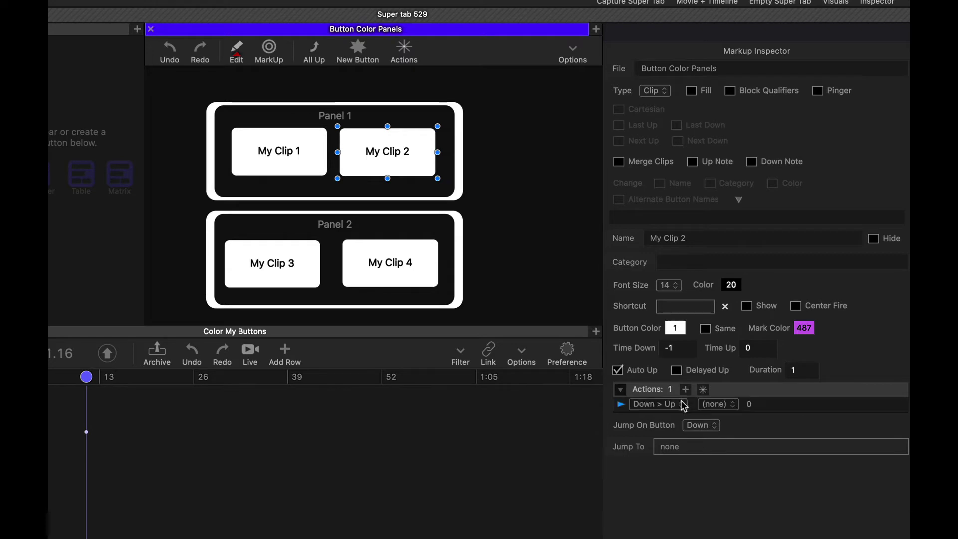
left_click(670, 404)
left_click(670, 451)
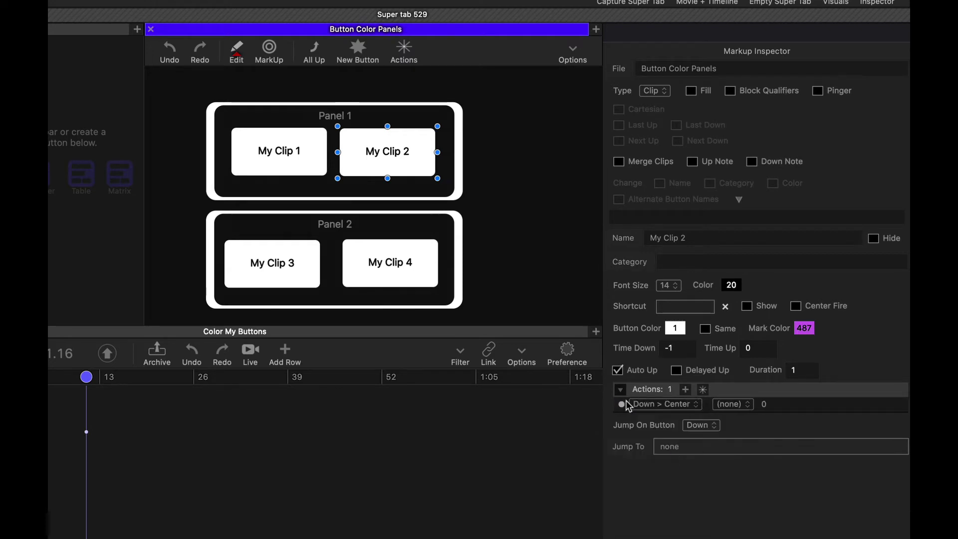
left_click_drag(621, 404, 459, 269)
left_click(515, 212)
Add a Down > Center action to My Clip 3 that targets Panel 1 BG.
left_click(289, 271)
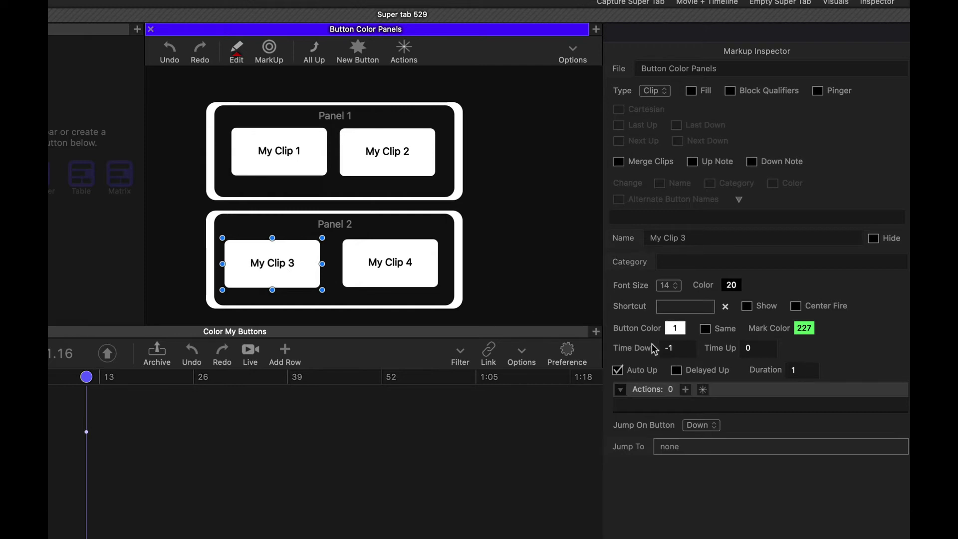
left_click(685, 389)
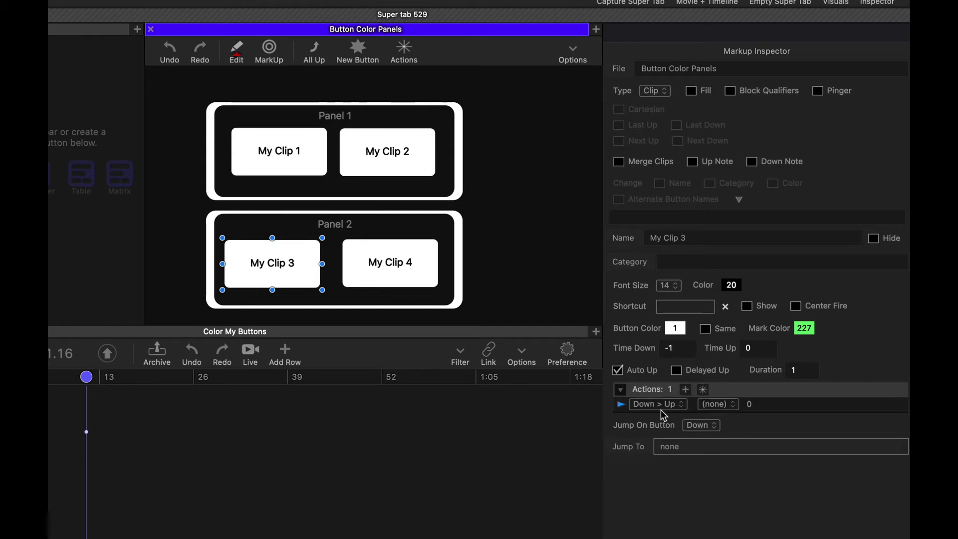
left_click(657, 404)
left_click(643, 427)
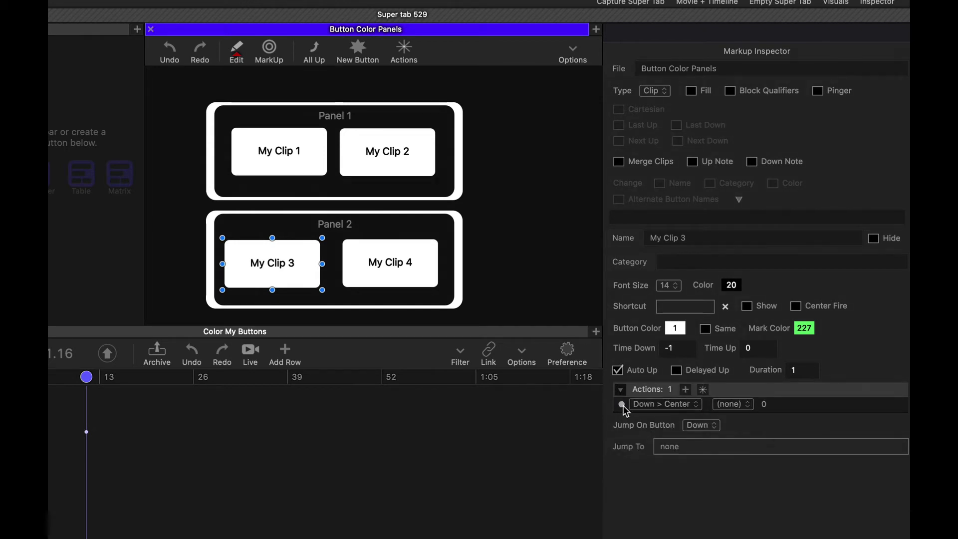
left_click_drag(620, 404, 324, 201)
Add a Down > Center action to My Clip 4 that targets Panel 1 BG.
left_click(389, 263)
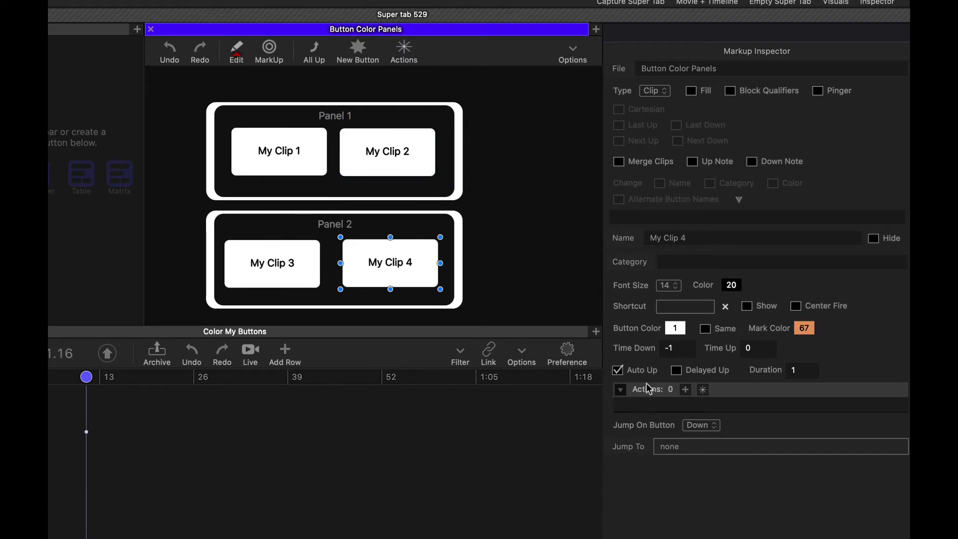
left_click(685, 389)
left_click(677, 405)
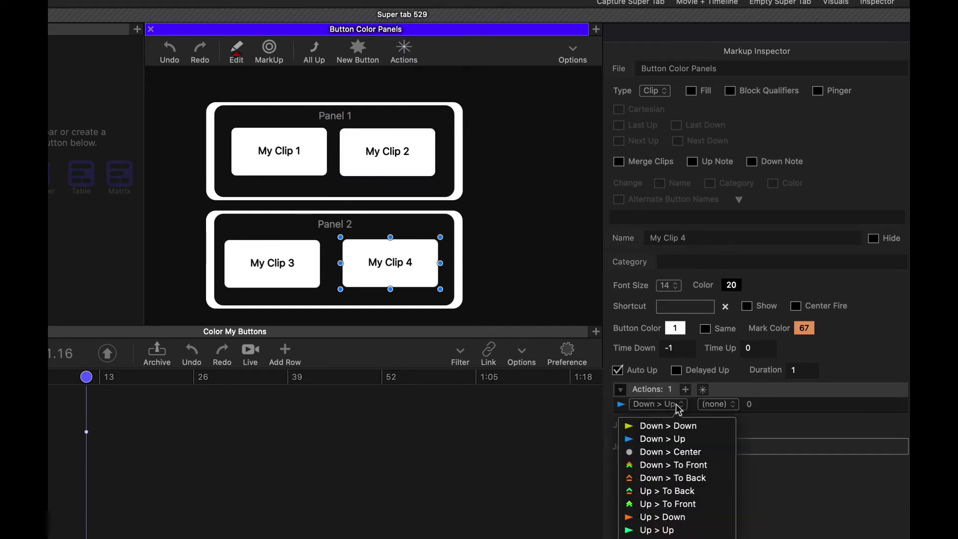
left_click(667, 451)
left_click_drag(621, 403, 459, 182)
left_click(484, 212)
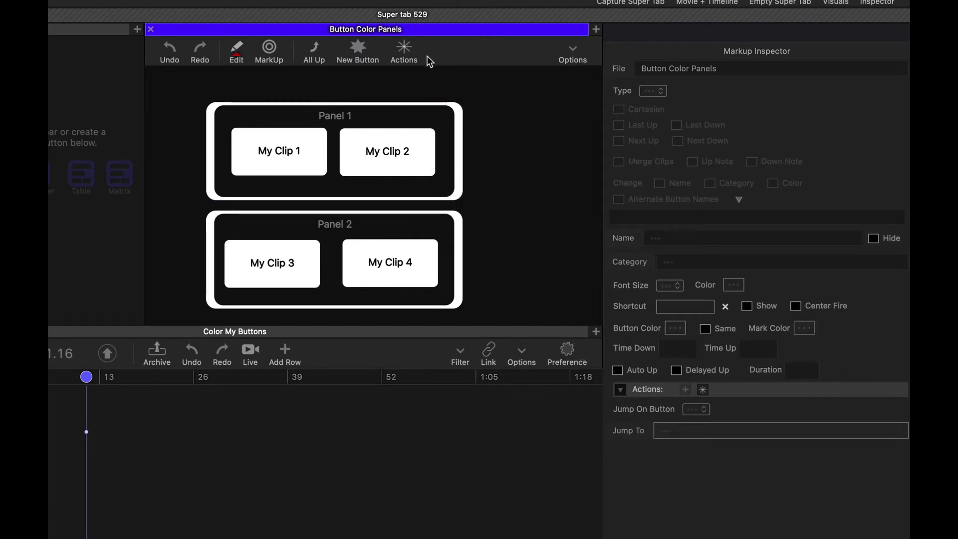
Switch the Button Color Panels window from editing to markup mode.
left_click(271, 59)
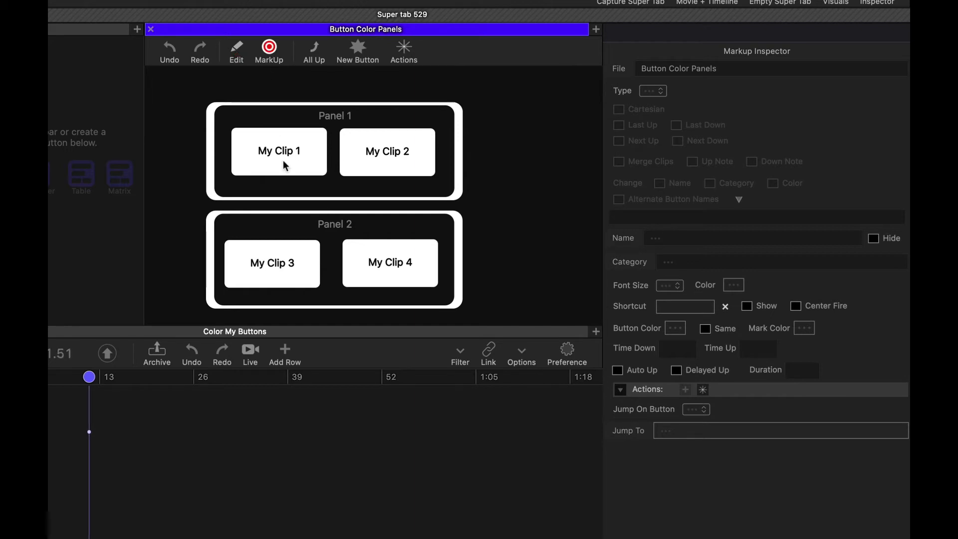
Test the panel centering by marking My Clip 1, My Clip 3, My Clip 2 and My Clip 4 in turn.
left_click(256, 167)
left_click(332, 208)
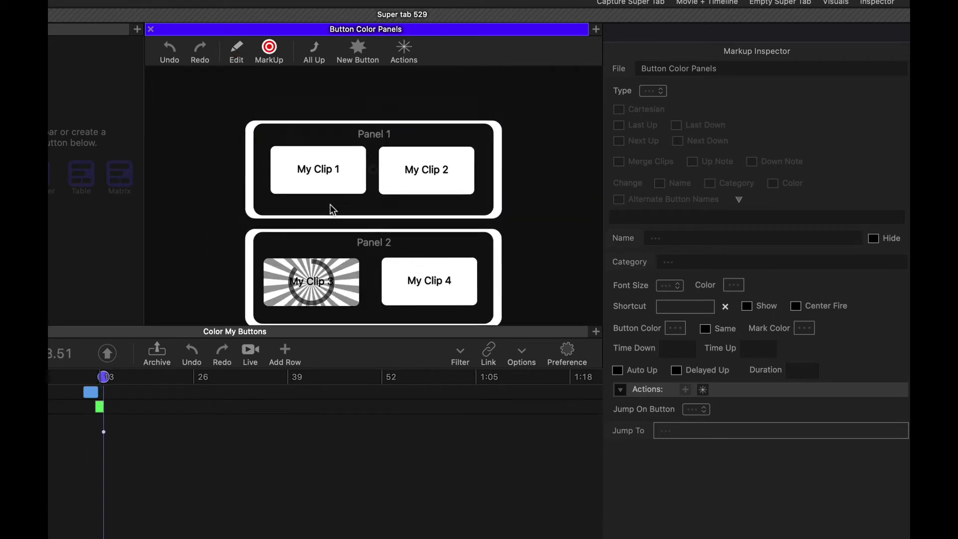
left_click(439, 199)
left_click(437, 201)
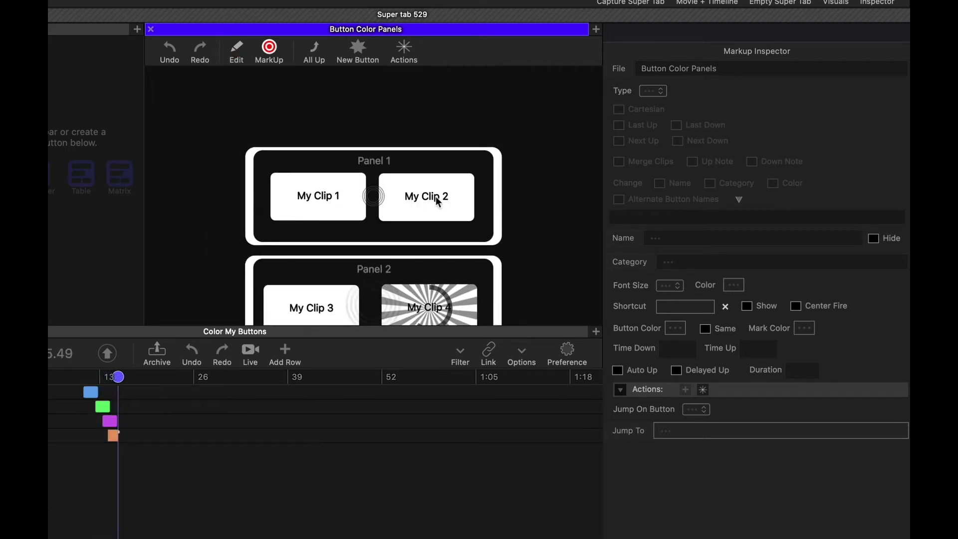
Return the Button Color Panels window to edit mode and add a new rounded rectangle button beside Panel 1.
left_click(237, 50)
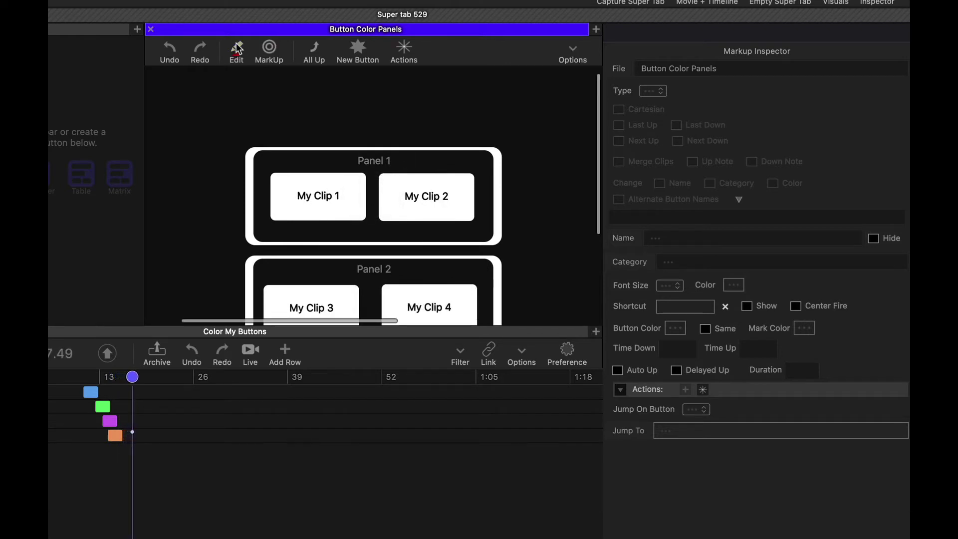
scroll(218, 222, "down", 3)
scroll(217, 222, "down", 3)
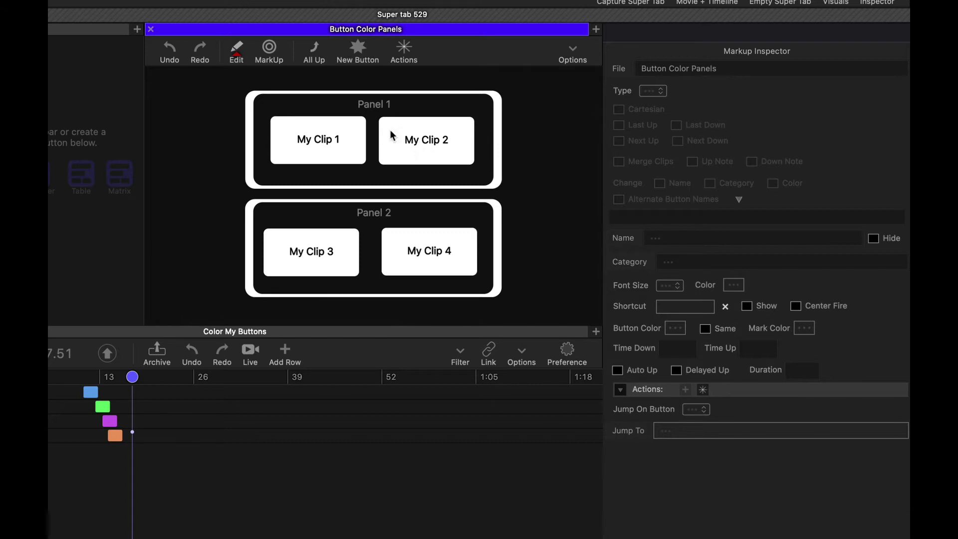
scroll(366, 149, "right", 1)
scroll(366, 150, "right", 3)
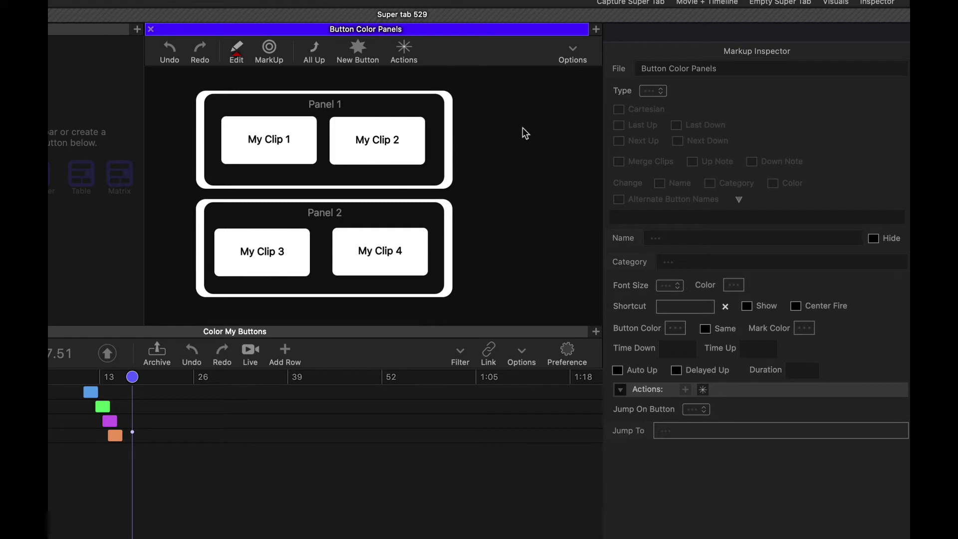
left_click(358, 50)
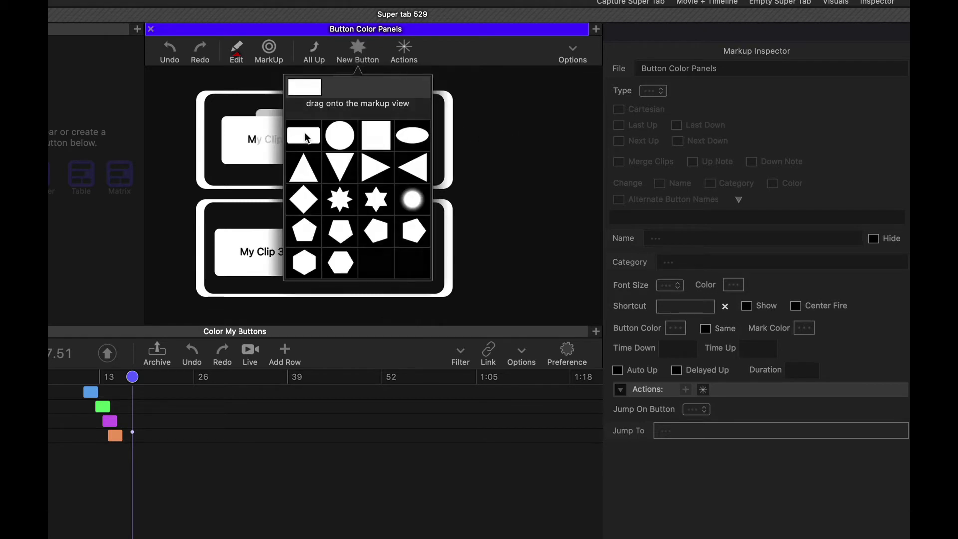
left_click_drag(309, 130, 521, 121)
left_click(358, 50)
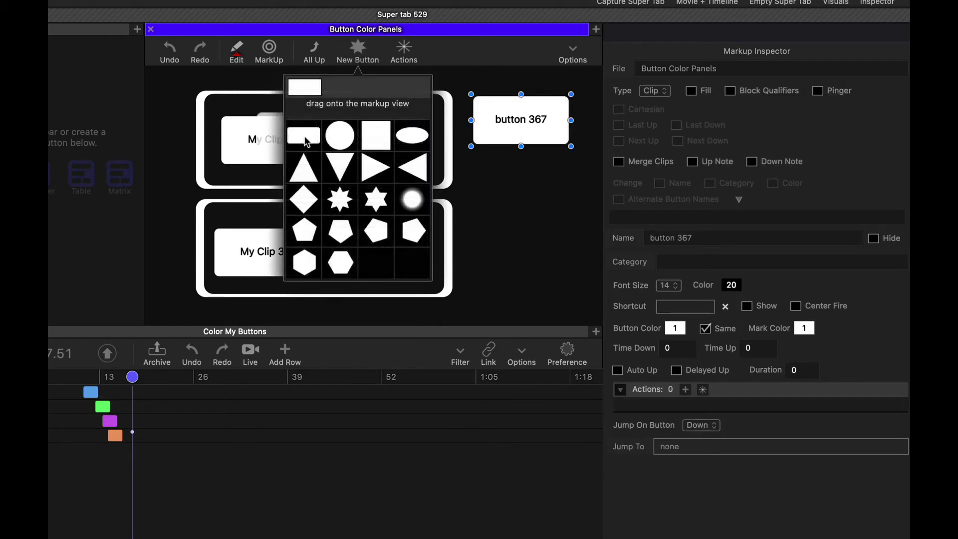
left_click_drag(309, 130, 525, 174)
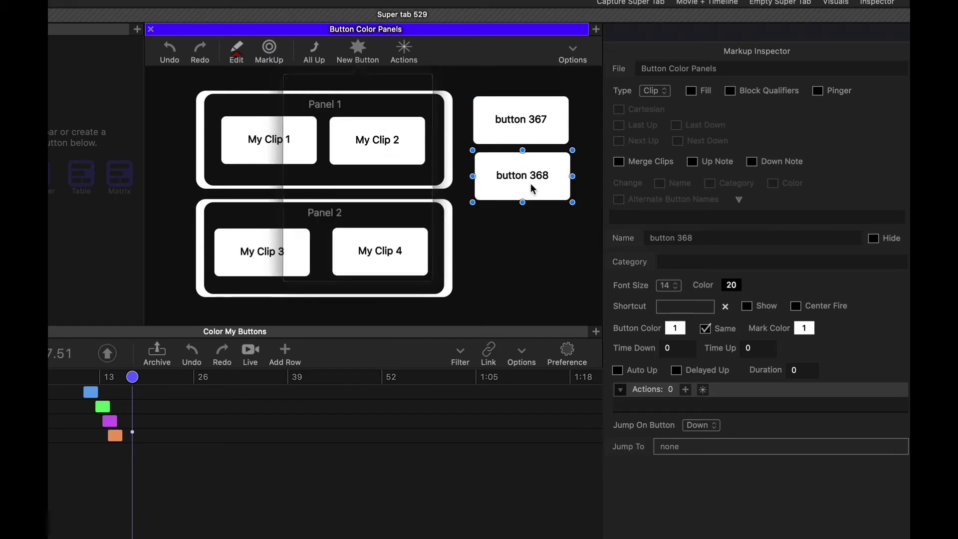
key("Delete")
Reduce the new button to about half its height and name it Panel 1 On.
left_click(526, 129)
left_click_drag(522, 138, 521, 114)
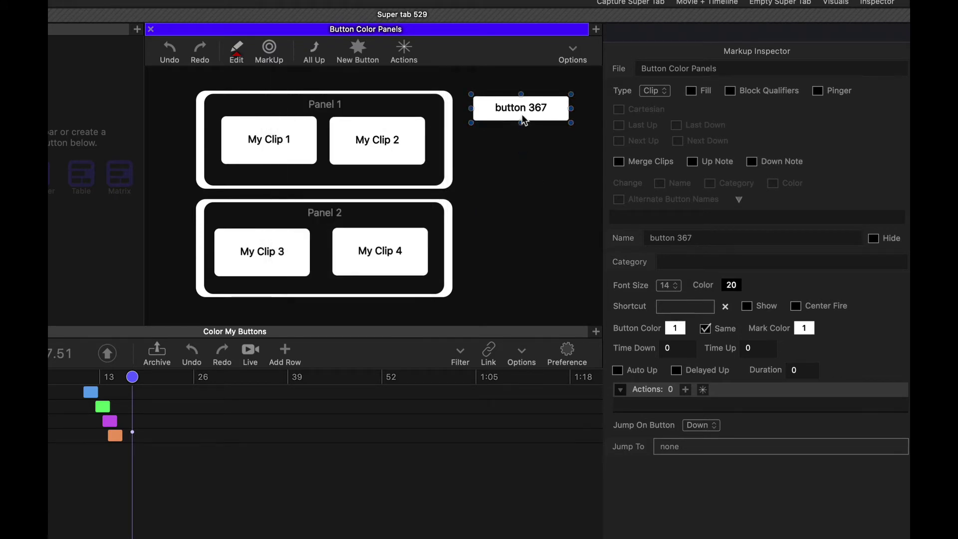
left_click_drag(686, 238, 608, 232)
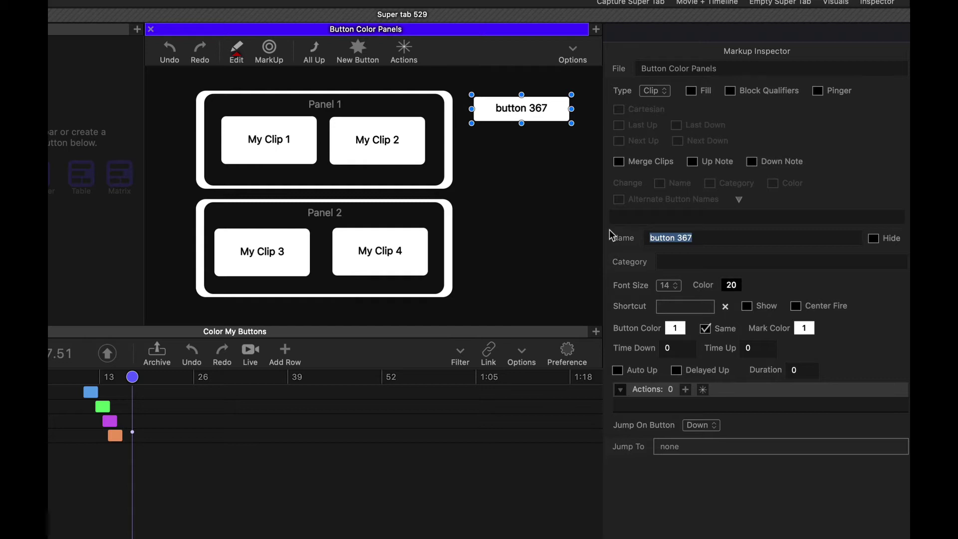
type("Panel 1 On")
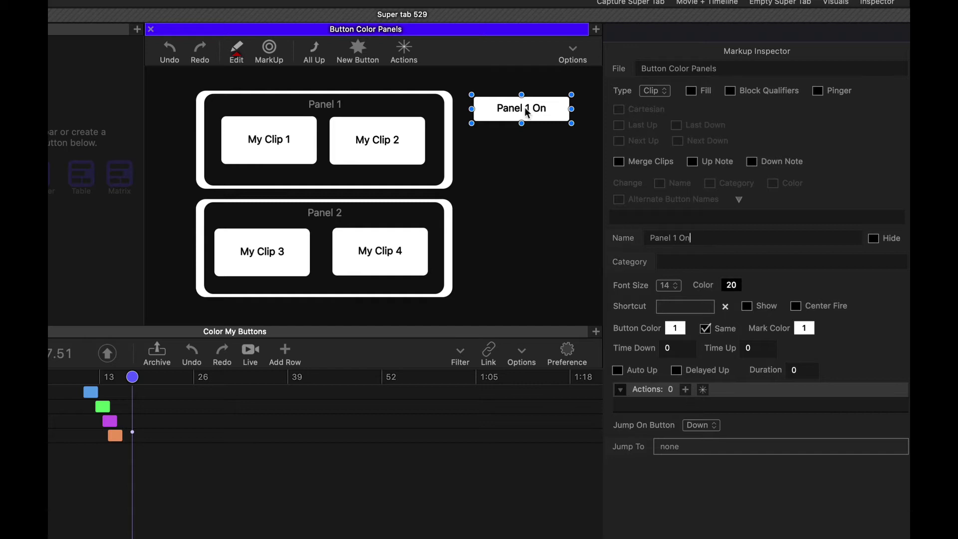
Duplicate the Panel 1 On button below itself, rename the copy Panel 1 Of, and line the two buttons up beside Panel 1.
left_click_drag(527, 116, 530, 159)
left_click_drag(685, 238, 709, 240)
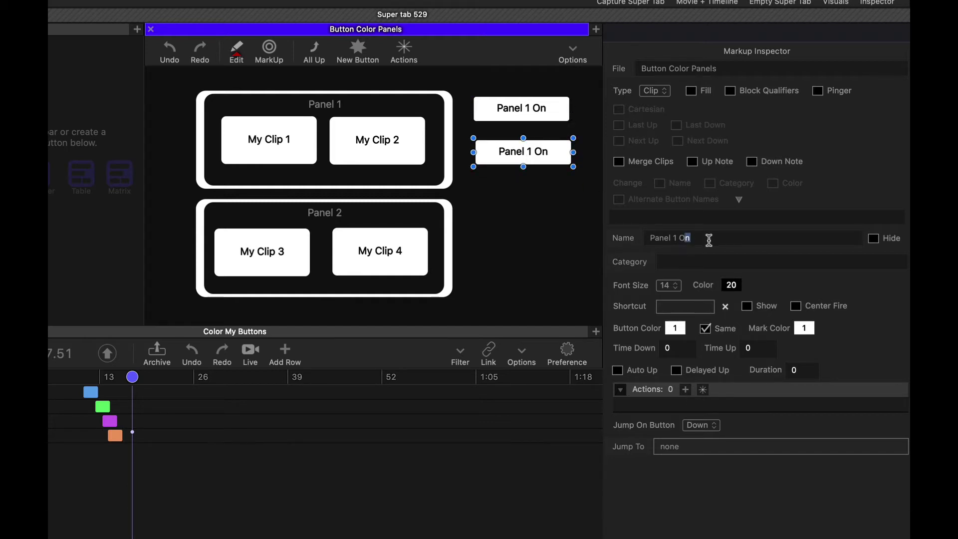
type("f")
left_click(541, 247)
left_click_drag(534, 156, 529, 149)
left_click_drag(537, 111, 531, 109)
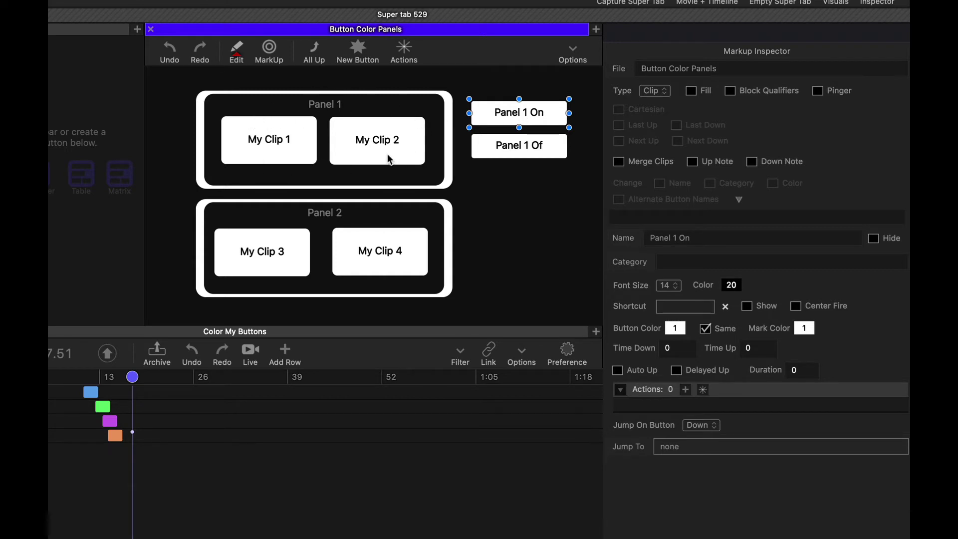
Add three actions to the Panel 1 On button and set the first one to Down > Button Color.
left_click(685, 389)
left_click(685, 389)
left_click(686, 389)
left_click(668, 405)
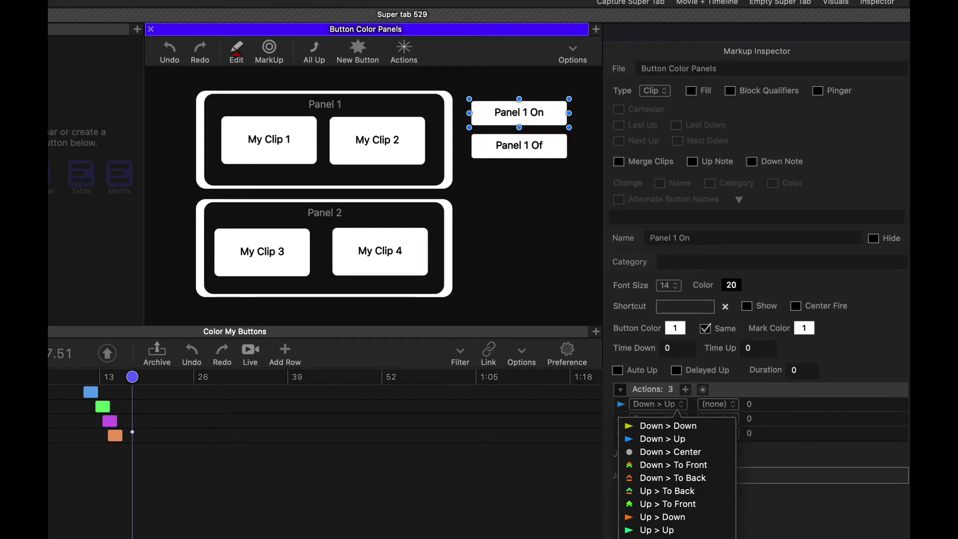
left_click(663, 537)
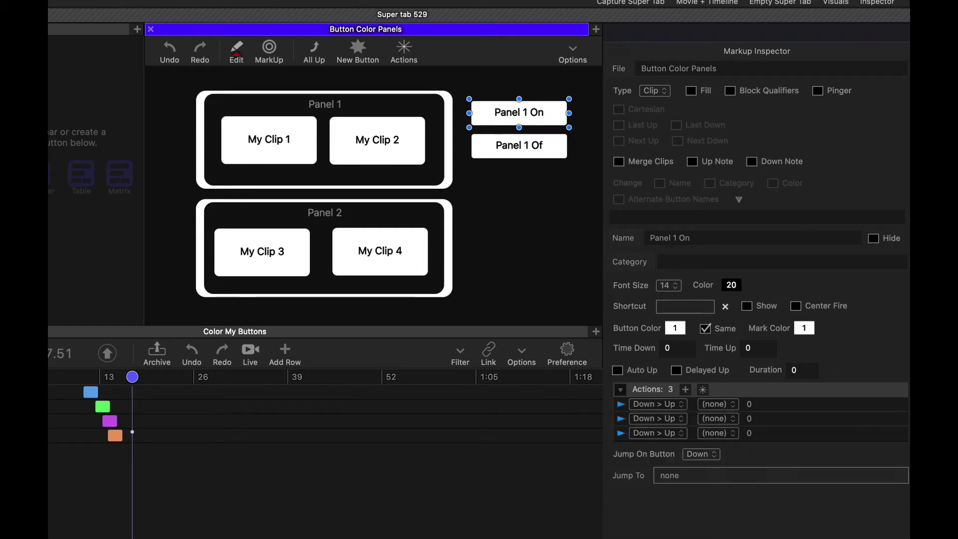
Set the Panel 1 On button's type to None and enable Auto Up.
left_click(664, 92)
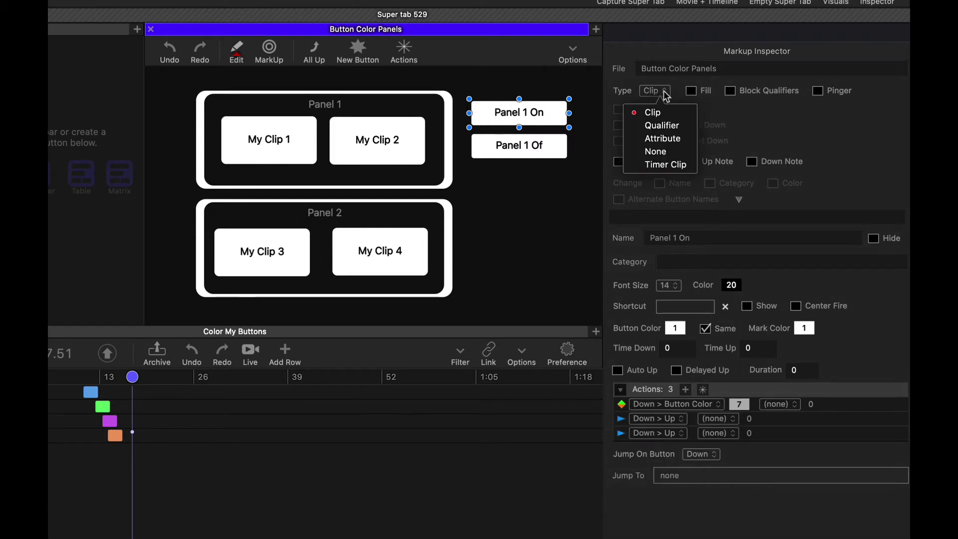
left_click(668, 151)
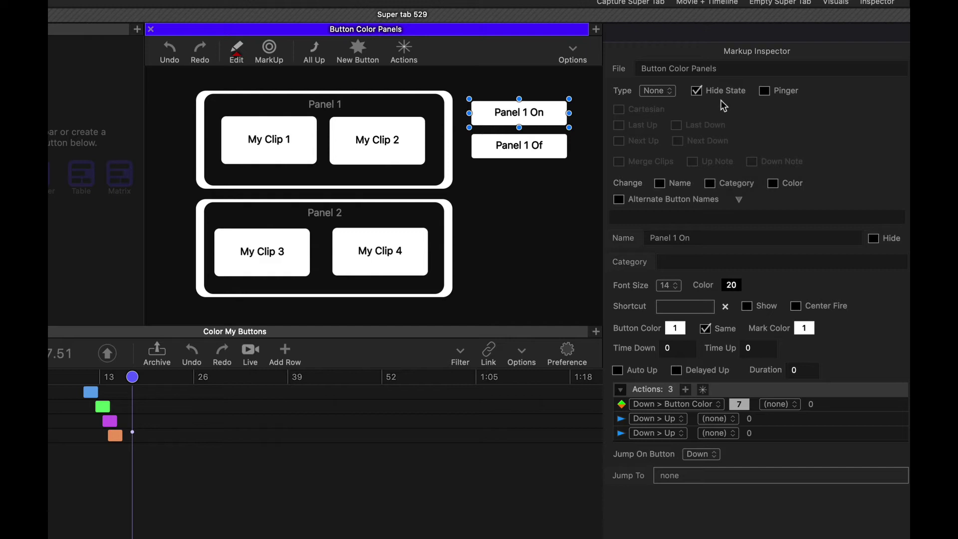
left_click(646, 369)
left_click(737, 403)
left_click(737, 403)
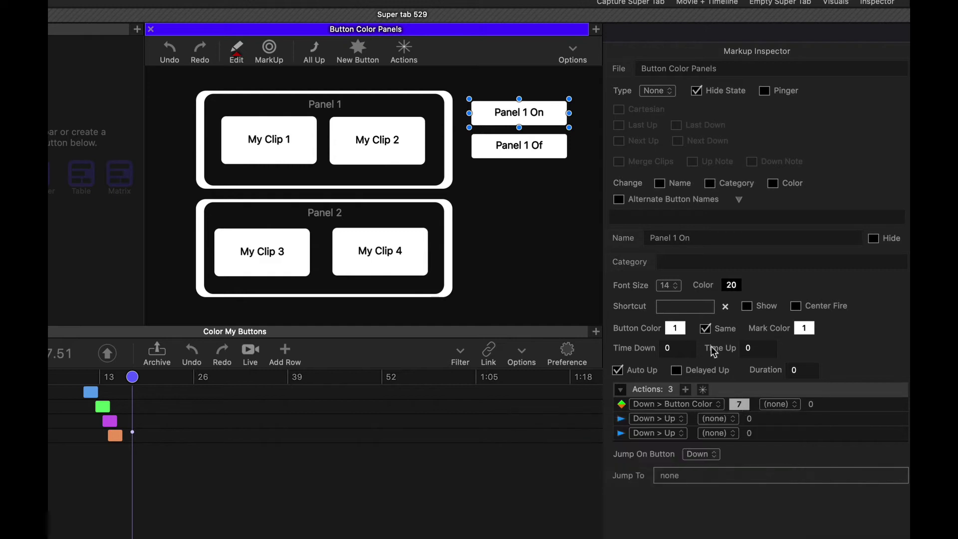
Look up My Clip 1's mark color and set the first Panel 1 On action to the matching blue, 367.
left_click(262, 143)
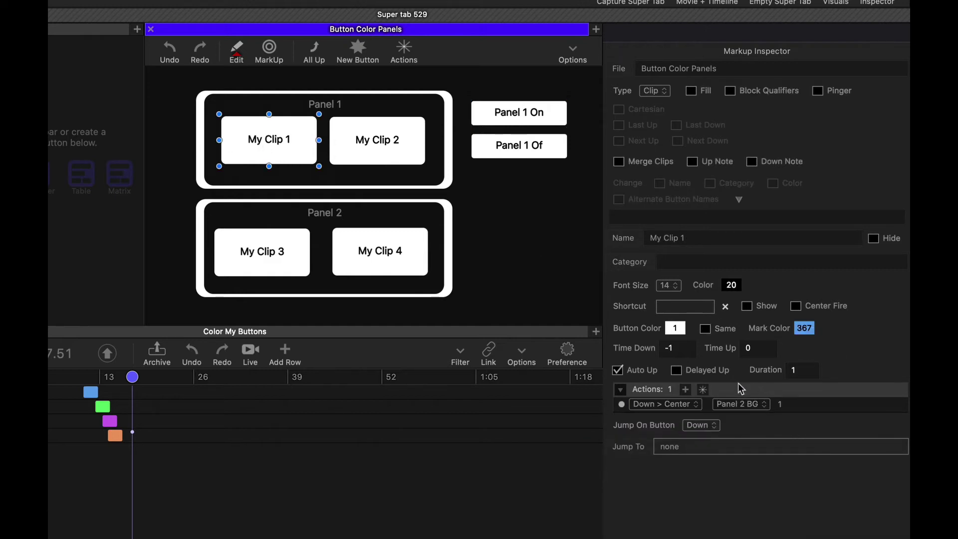
left_click(492, 118)
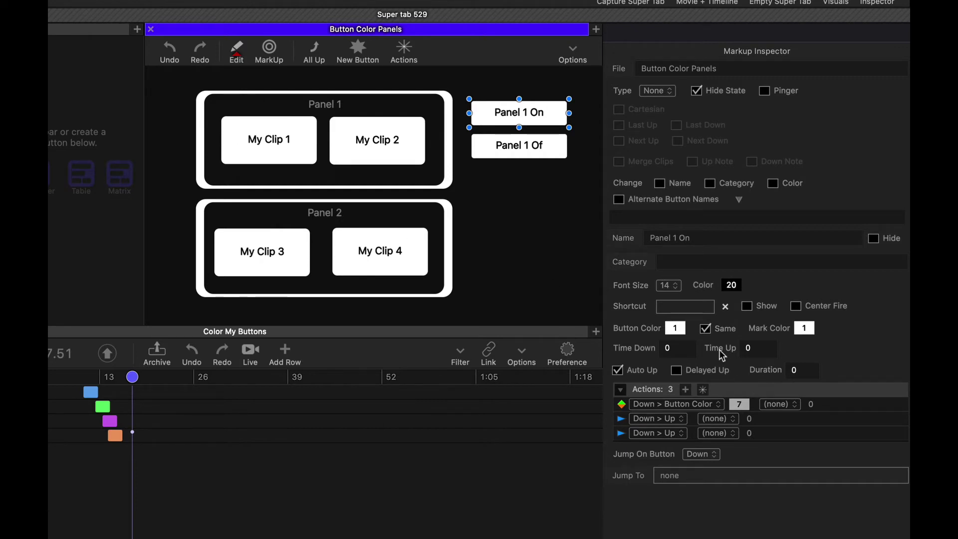
left_click(735, 403)
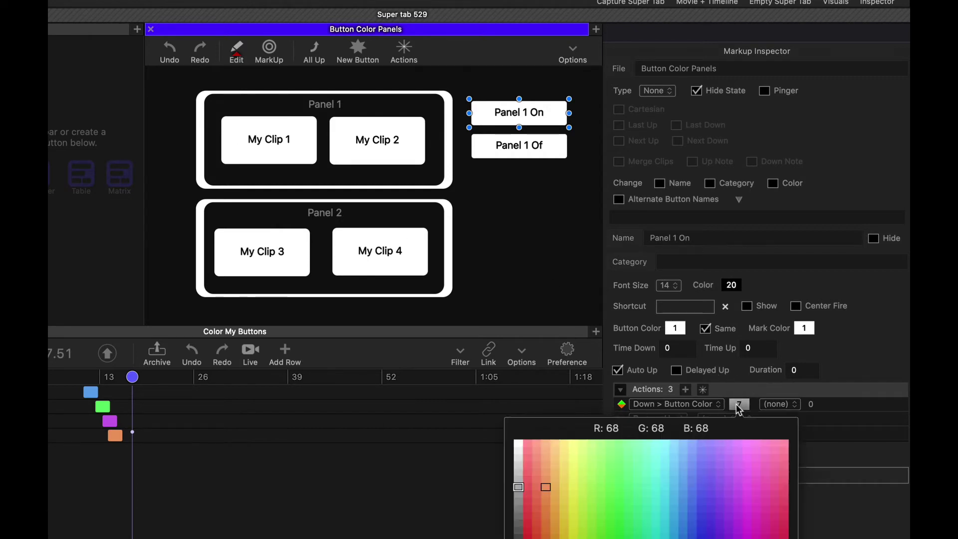
left_click(687, 486)
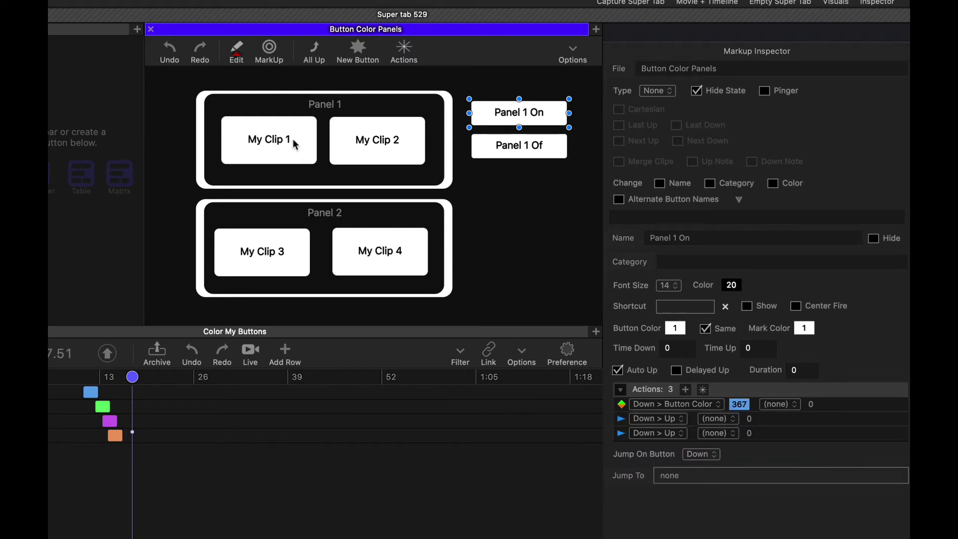
Set the second Panel 1 On action to Down > Button Color with My Clip 2's mark color, purple 487.
left_click(651, 418)
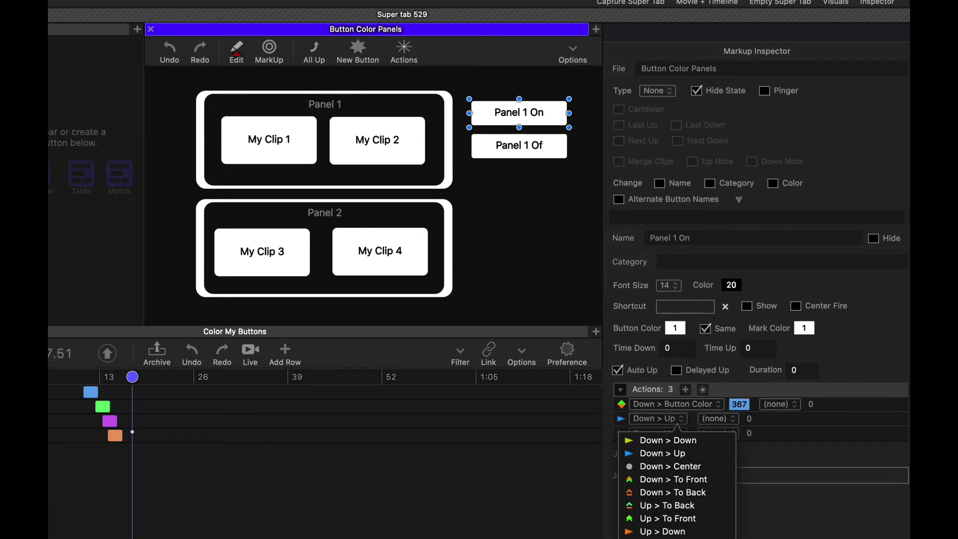
left_click(693, 537)
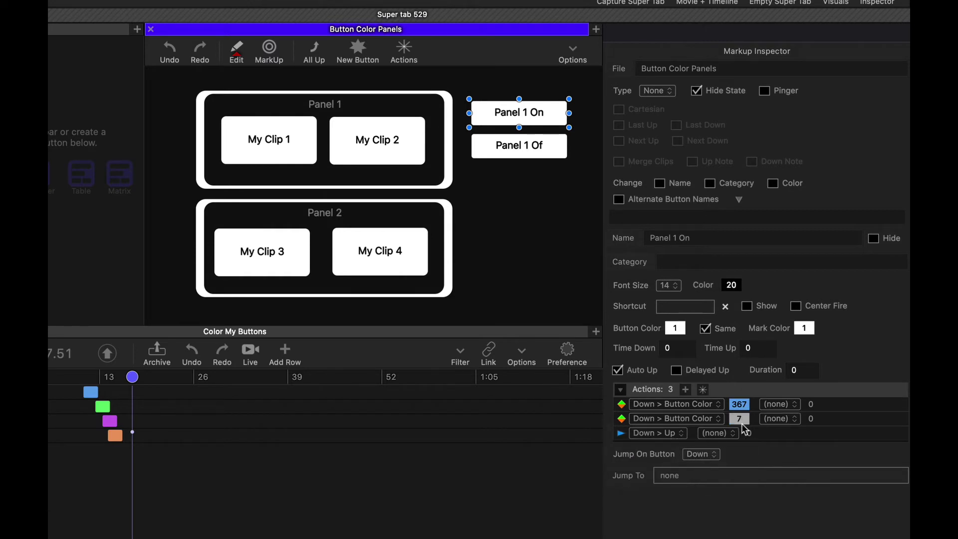
left_click(367, 145)
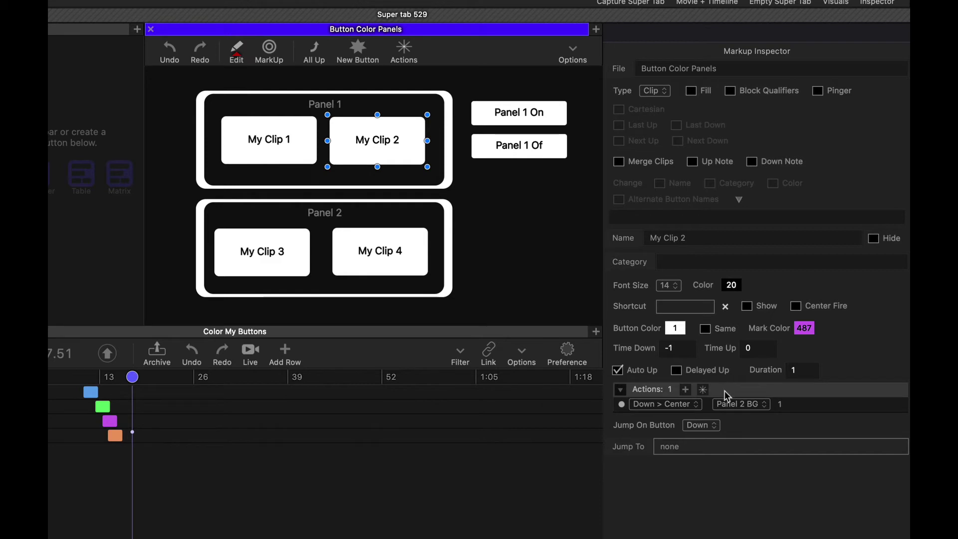
left_click(528, 117)
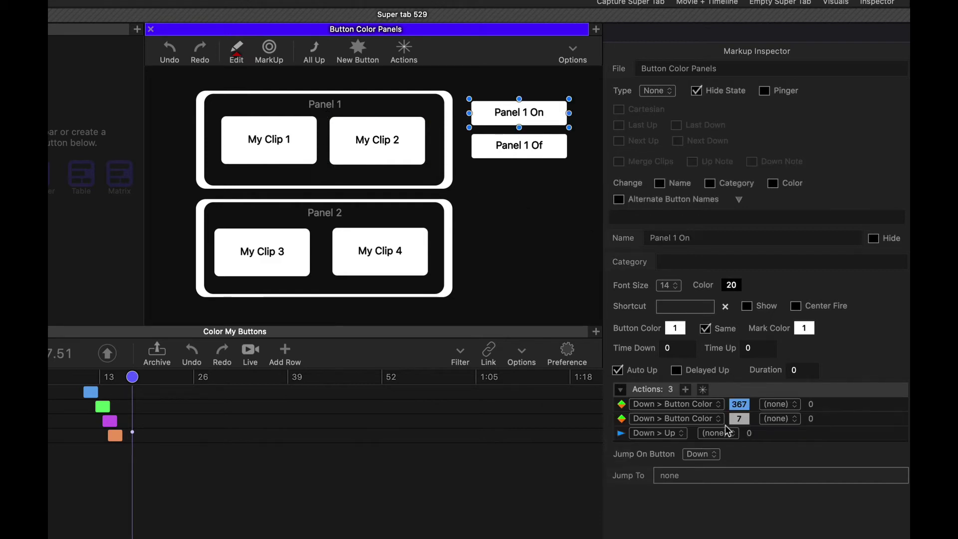
left_click(738, 418)
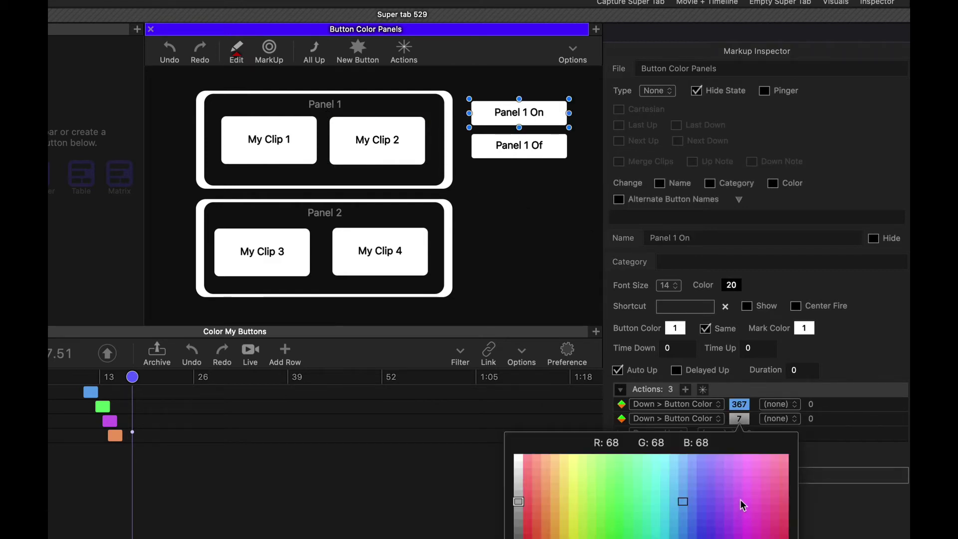
left_click(740, 498)
Set the third Panel 1 On action to Down > Button Color with white, color 1.
left_click(669, 433)
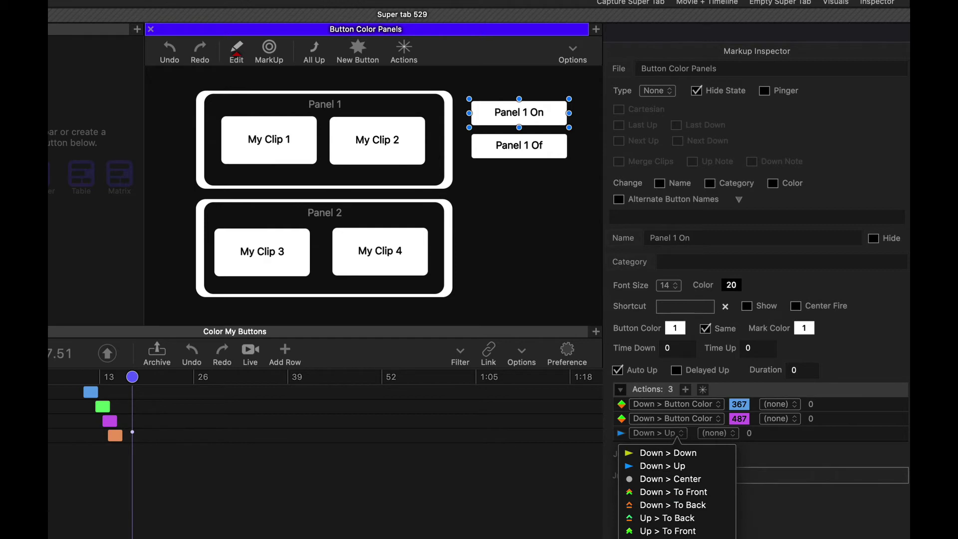
left_click(673, 538)
left_click(741, 435)
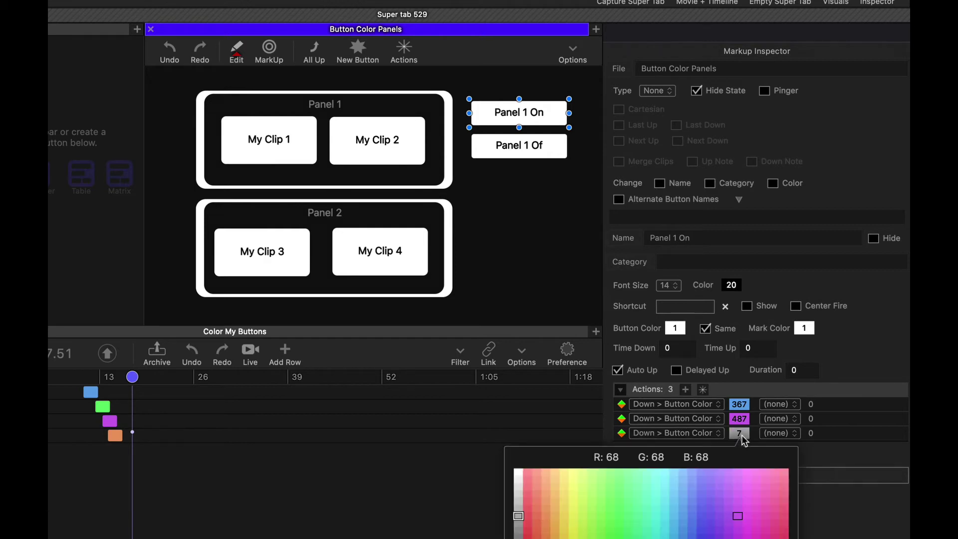
left_click(516, 471)
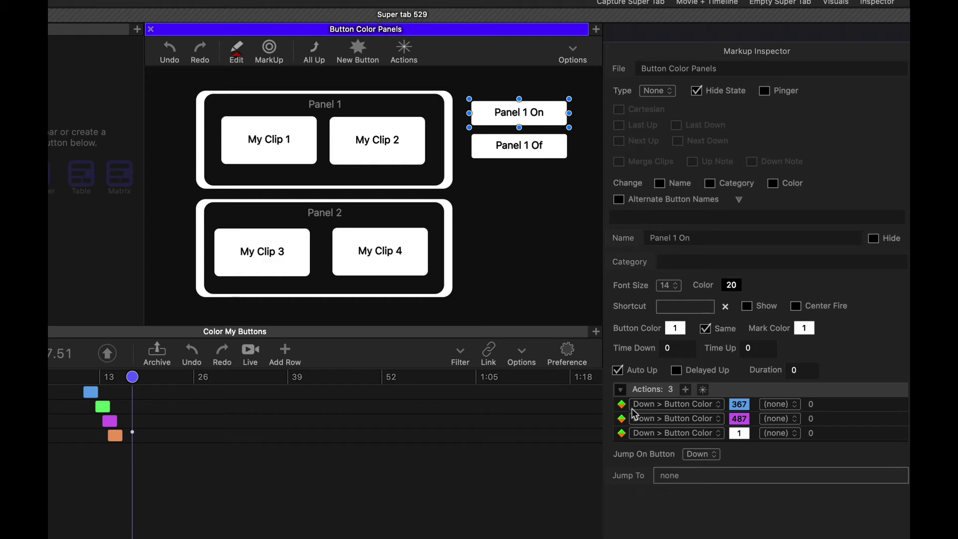
Target the three Panel 1 On color actions at My Clip 1, My Clip 2 and Panel 1 BG respectively.
left_click_drag(622, 404, 268, 149)
left_click_drag(622, 418, 376, 141)
left_click_drag(622, 433, 448, 177)
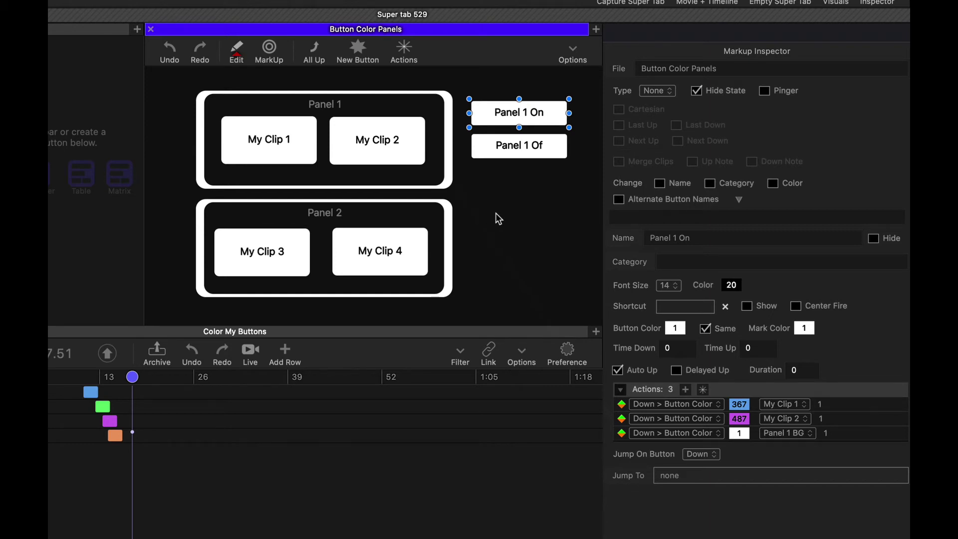
Switch to markup mode and trigger Panel 1 On to test its color actions on Panel 1.
left_click(500, 203)
left_click(512, 116)
left_click(274, 51)
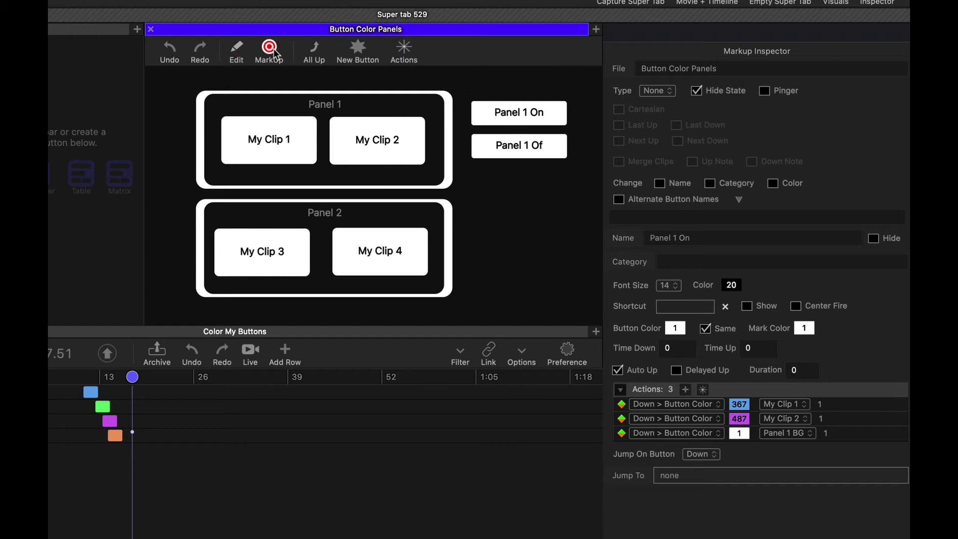
left_click(533, 111)
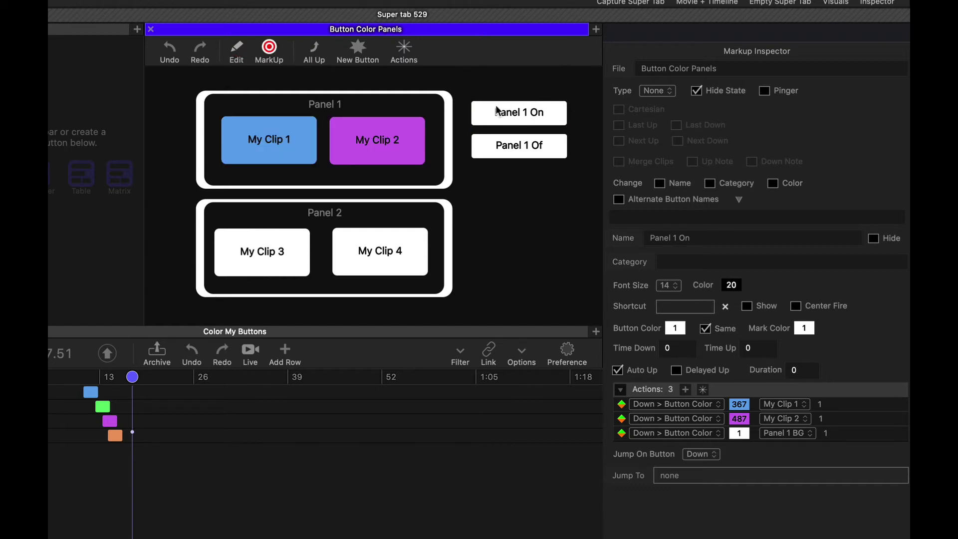
Return to edit mode and set the Panel 1 Of button to type None with Hide State and Auto Up enabled.
left_click(236, 52)
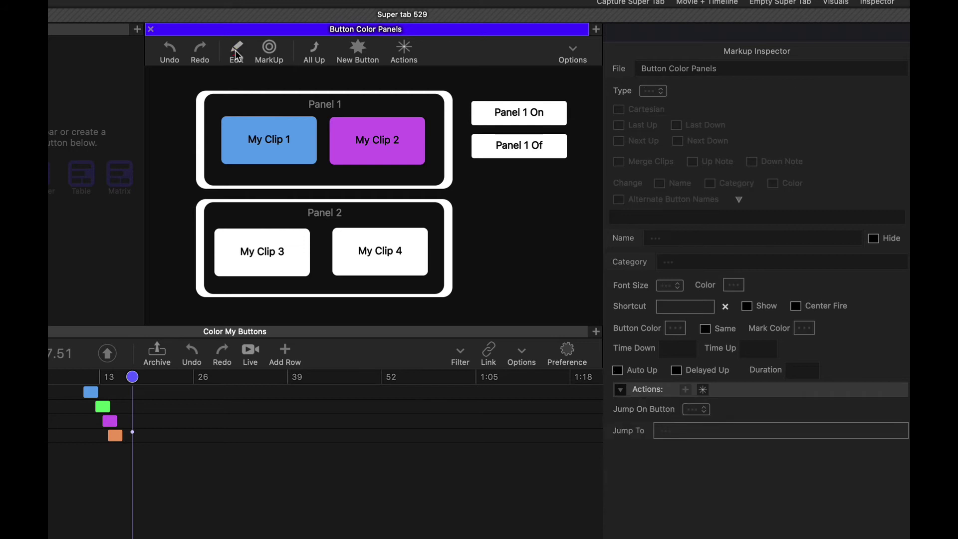
left_click(519, 147)
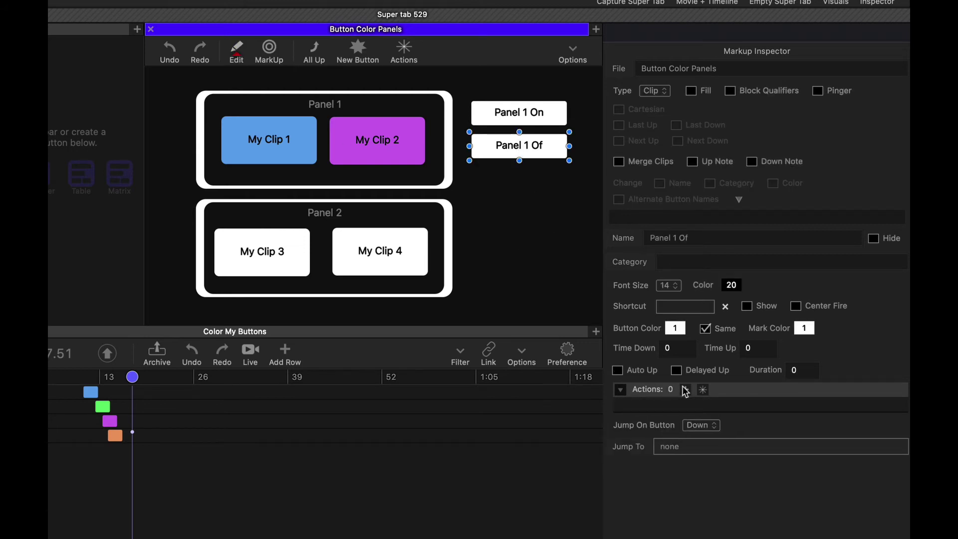
left_click(656, 91)
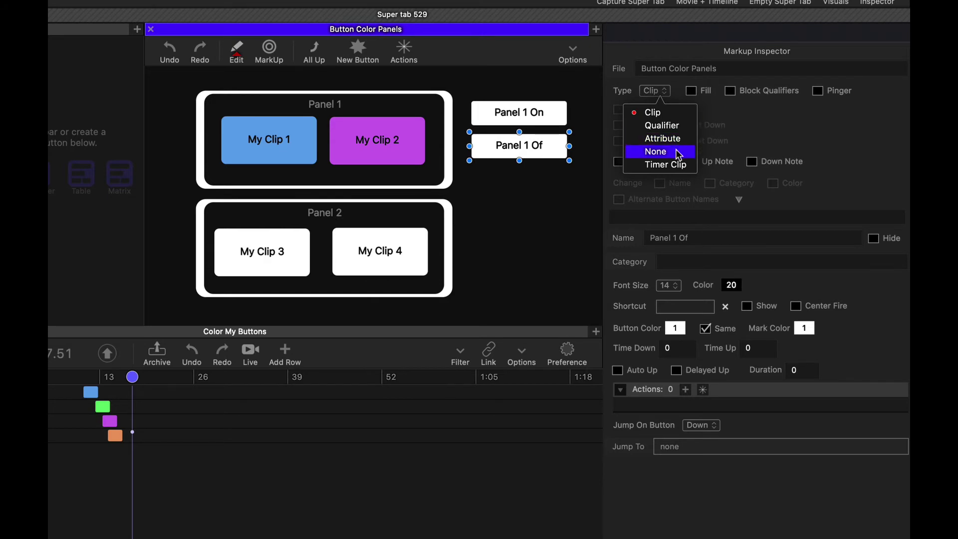
left_click(676, 149)
left_click(722, 91)
left_click(645, 371)
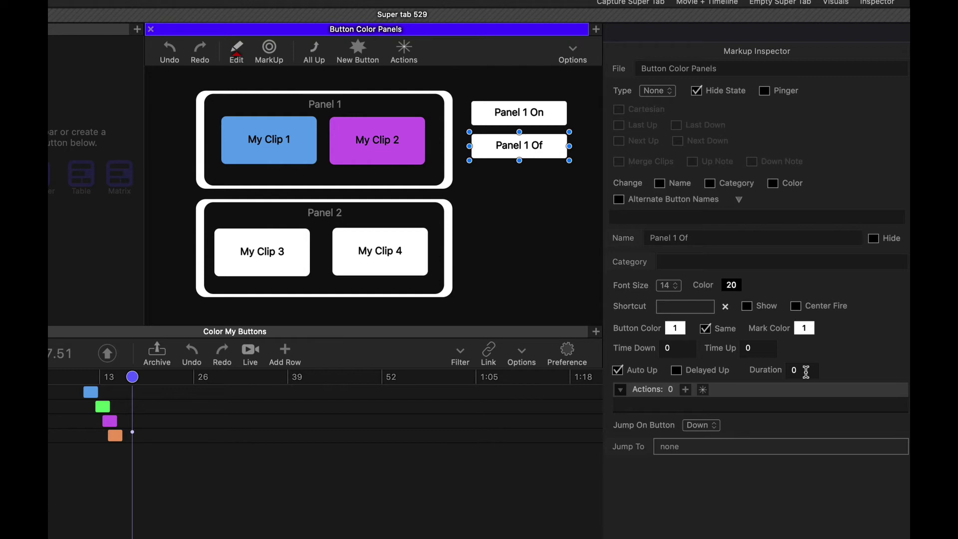
Add a Down > Button Color action to Panel 1 Of, targeting My Clip 2, My Clip 1 and Panel 1 BG.
left_click(685, 390)
left_click(674, 404)
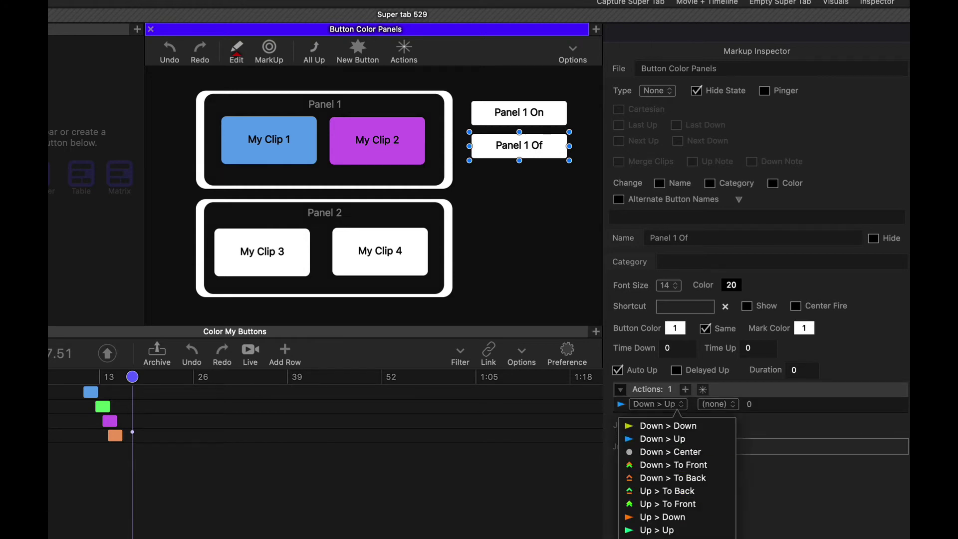
left_click(663, 438)
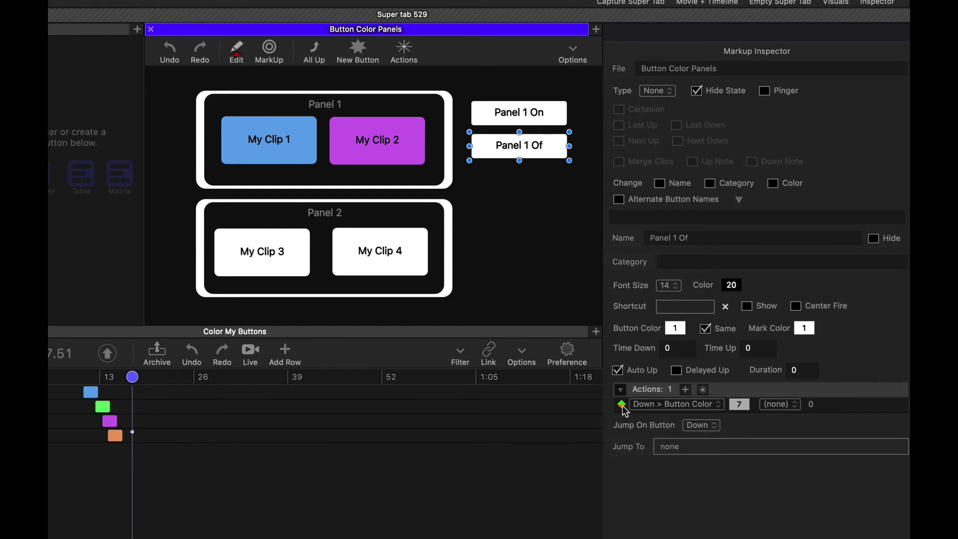
left_click_drag(623, 405, 396, 128)
left_click_drag(623, 405, 305, 135)
left_click_drag(623, 409, 447, 165)
Set the Panel 1 Of action's button color to dark gray, color 14.
left_click(738, 405)
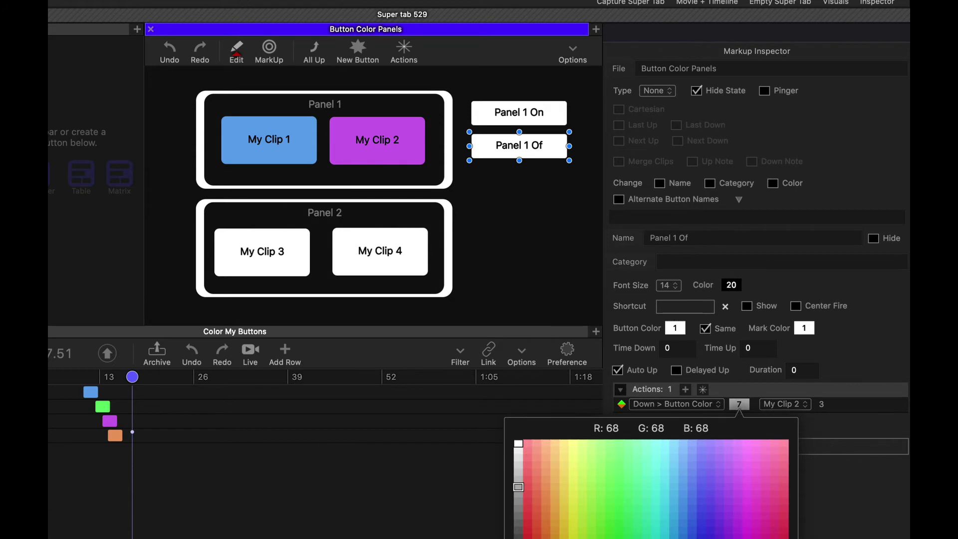
left_click(518, 538)
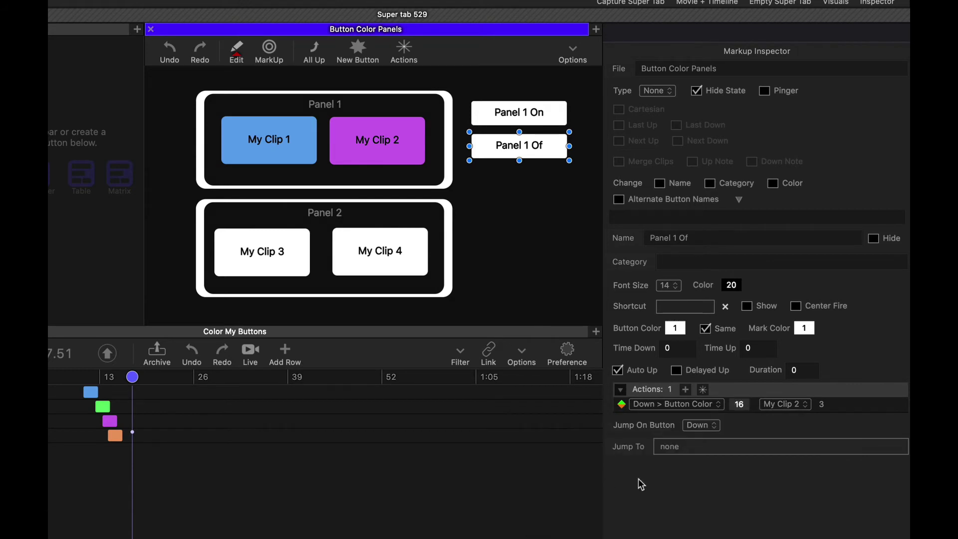
left_click(738, 404)
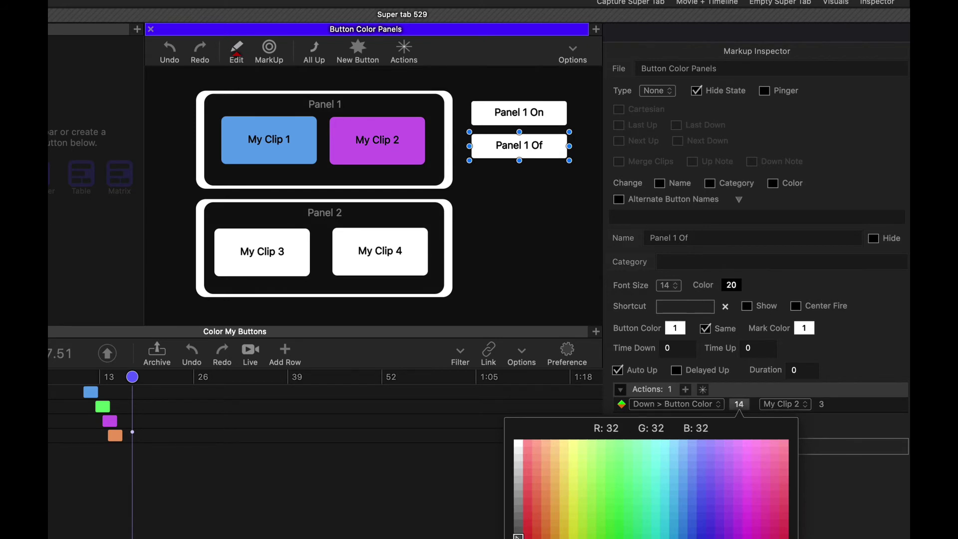
left_click(517, 535)
left_click(541, 207)
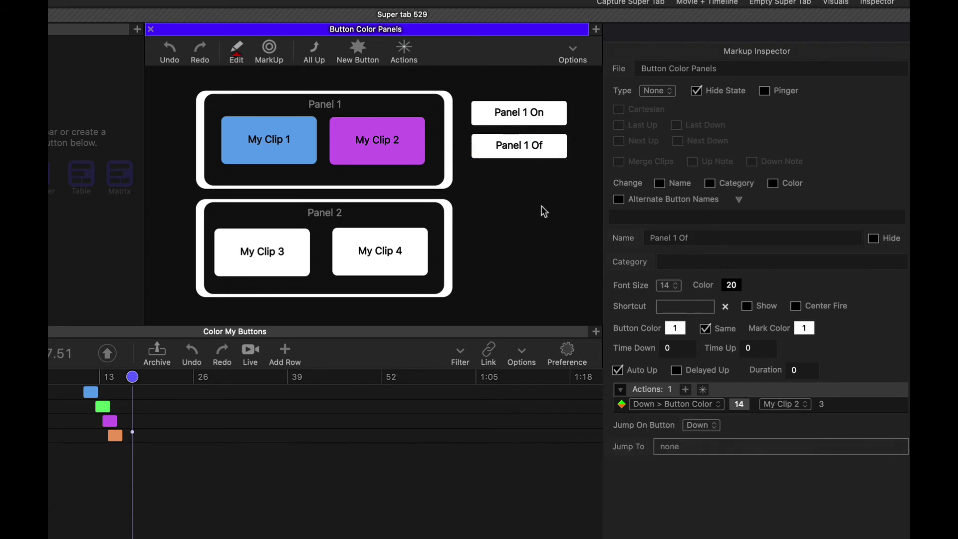
Switch to markup mode and trigger Panel 1 Of and Panel 1 On alternately to test the panel's color changes.
left_click(264, 49)
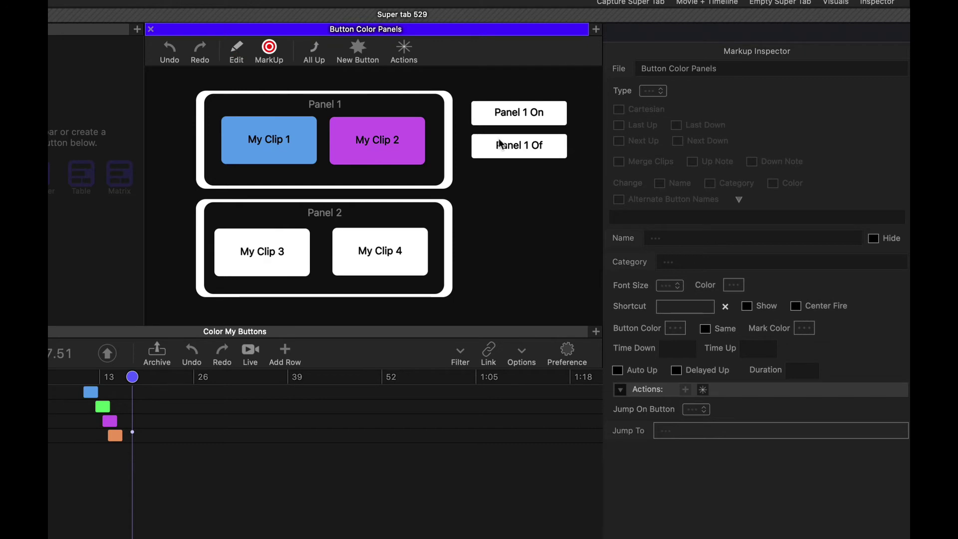
left_click(499, 144)
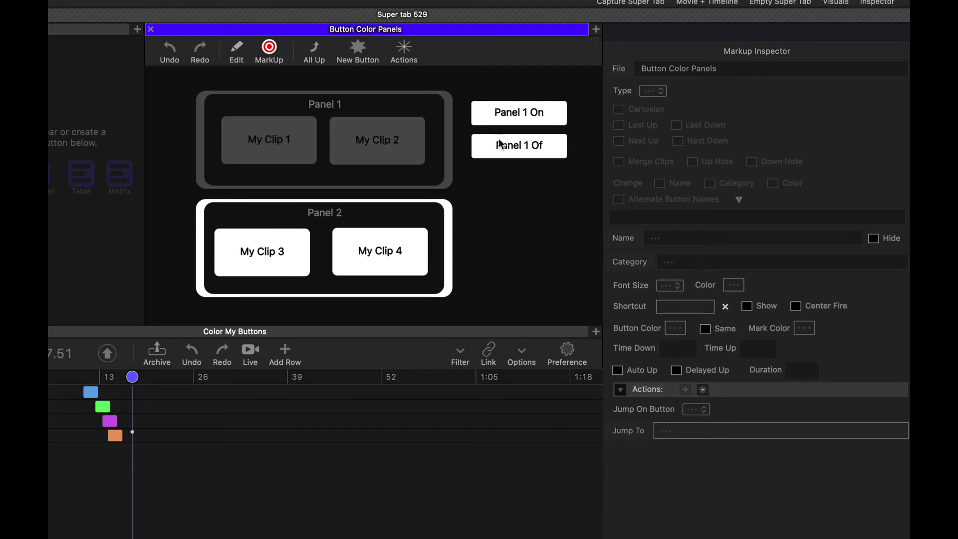
left_click(514, 115)
left_click(514, 145)
left_click(516, 115)
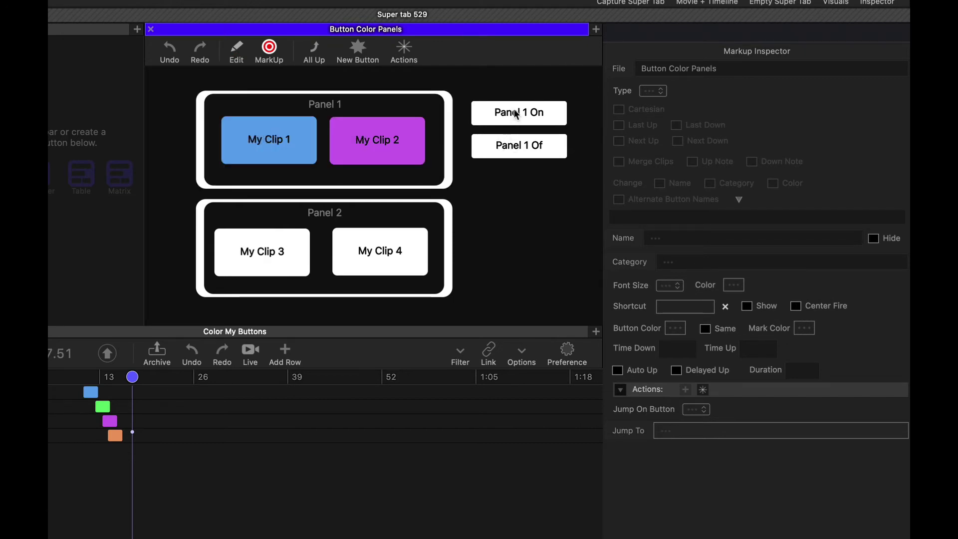
left_click(517, 145)
left_click(520, 116)
left_click(522, 145)
left_click(519, 119)
left_click(521, 146)
left_click(520, 118)
Return to edit mode and duplicate the Panel 1 On and Panel 1 Of buttons beside Panel 2.
left_click(238, 46)
left_click_drag(477, 178, 549, 232)
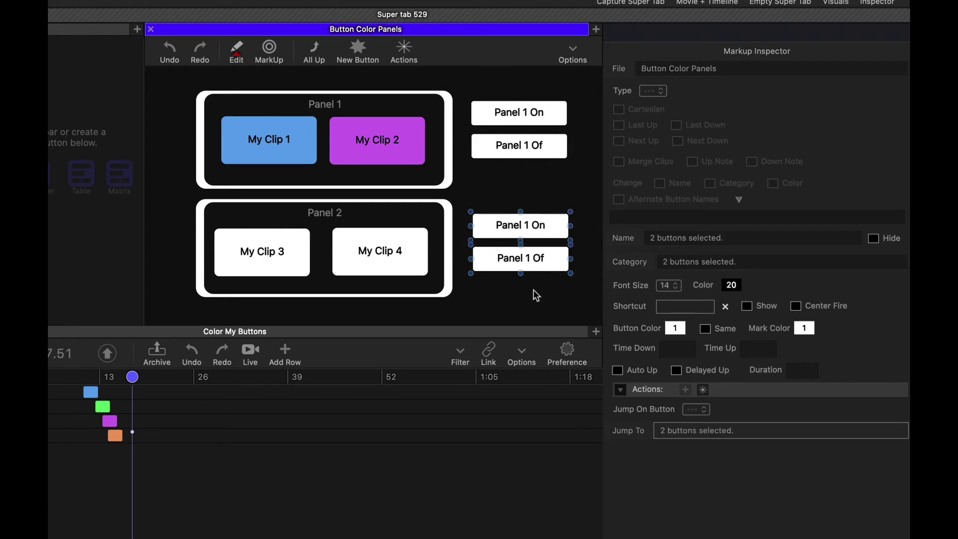
left_click(533, 289)
Rename the copied Panel 1 On button beside Panel 2 as Panel 2 On.
left_click(523, 226)
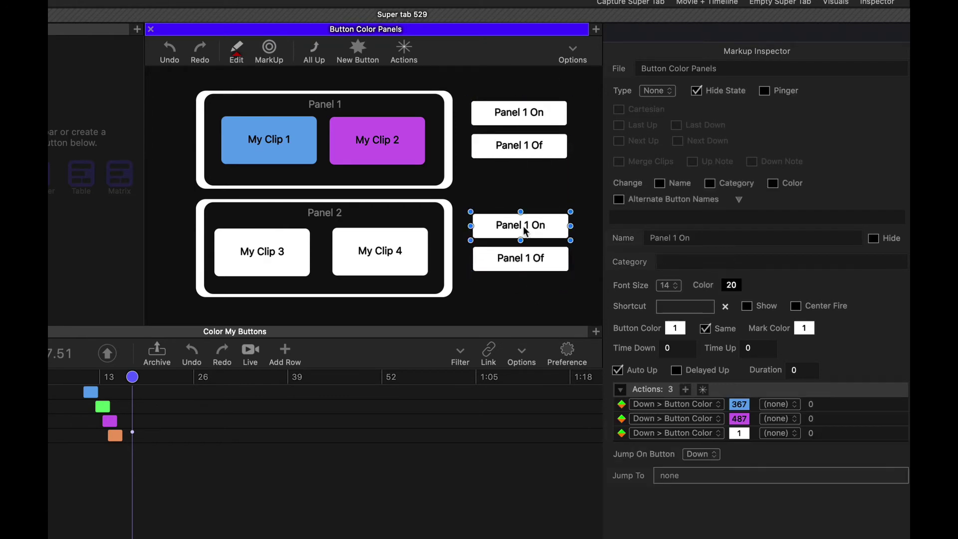
double_click(674, 238)
type("2")
Rename the copied Panel 1 Of button beside Panel 2 as Panel 2 Off.
left_click(547, 259)
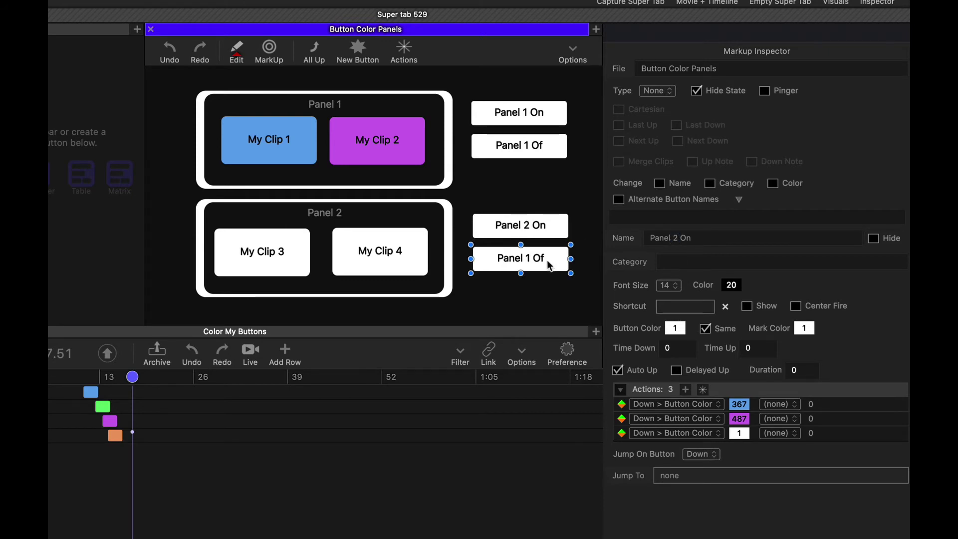
left_click(672, 238)
type("2")
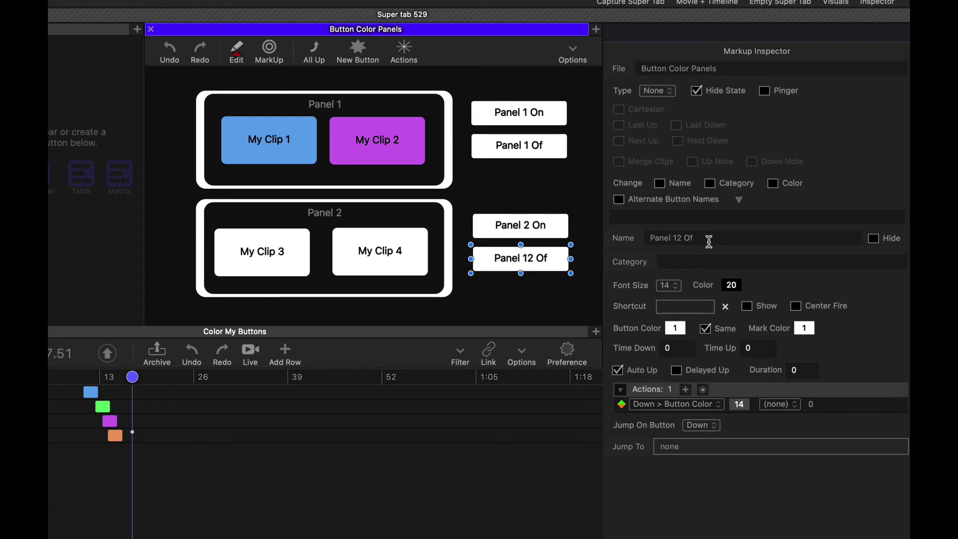
key("Left")
key("BackSpace")
key("Right")
key("Right")
key("Right")
key("Right")
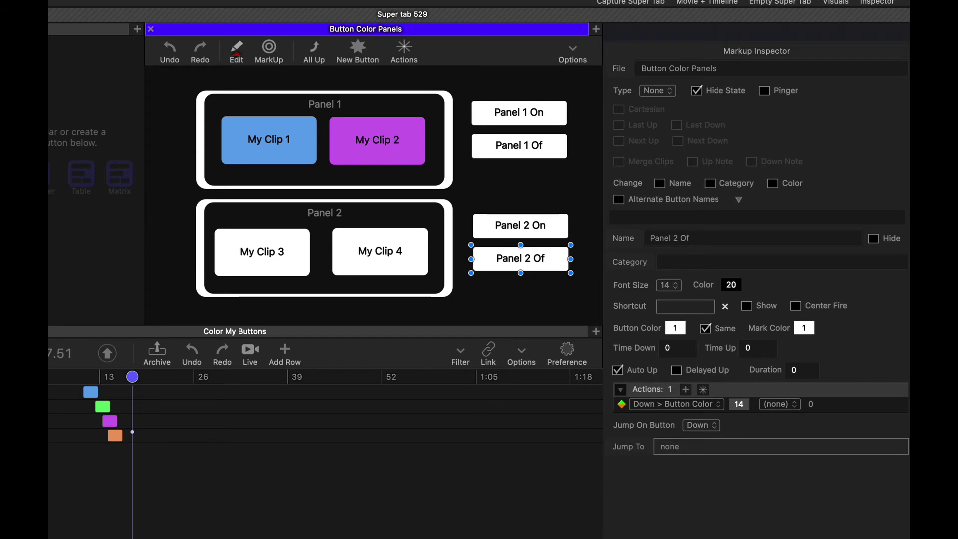
type("f")
Correct the name of the Panel 1 Of button to Panel 1 Off.
left_click(550, 145)
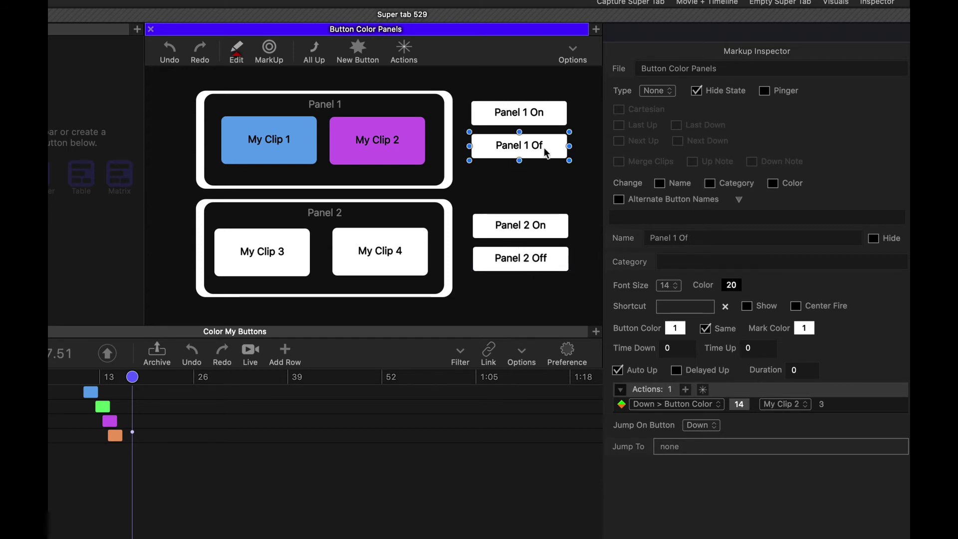
left_click(704, 237)
type("d")
key("BackSpace")
type("f")
left_click(555, 296)
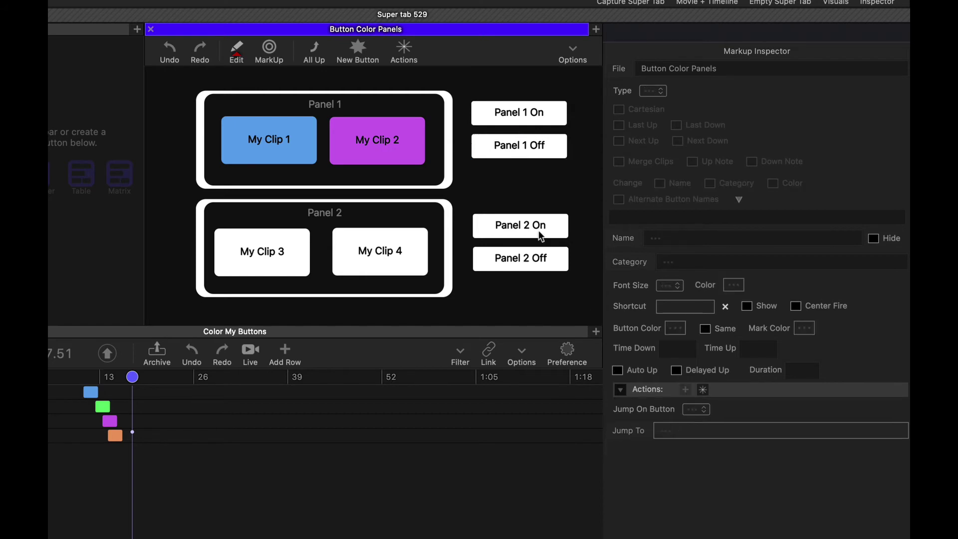
Set Panel 2 On's first two actions to red 596 targeting My Clip 3 and green 216 targeting My Clip 4.
left_click(513, 229)
left_click(739, 404)
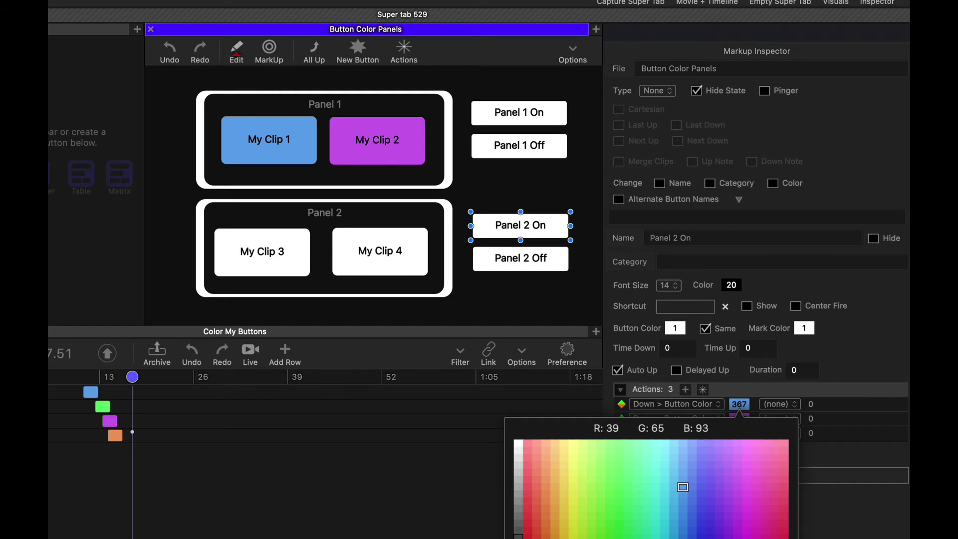
left_click(756, 471)
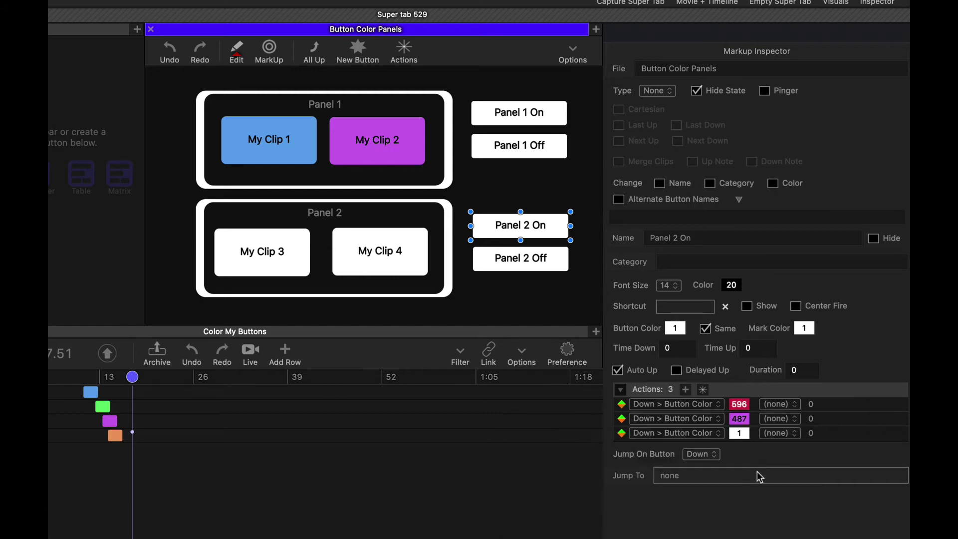
left_click(740, 423)
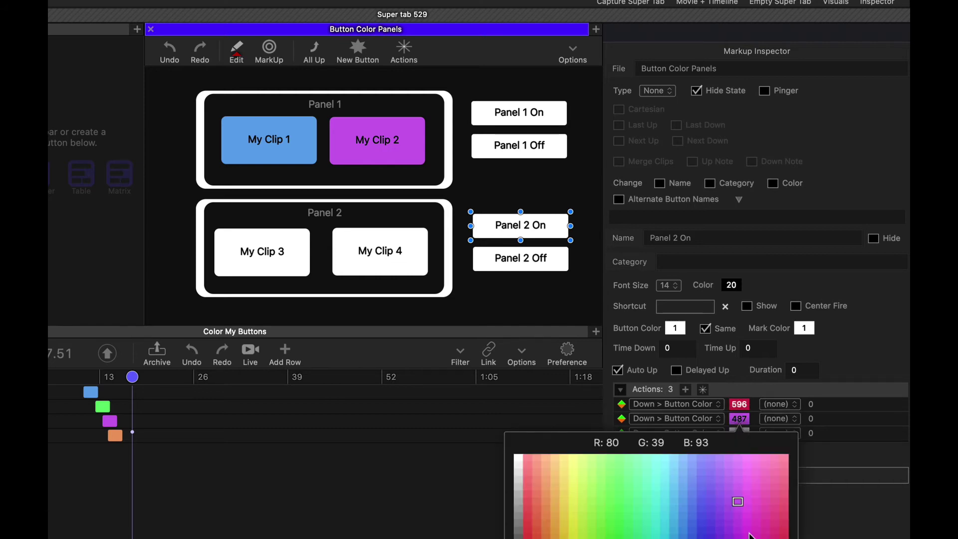
left_click(610, 538)
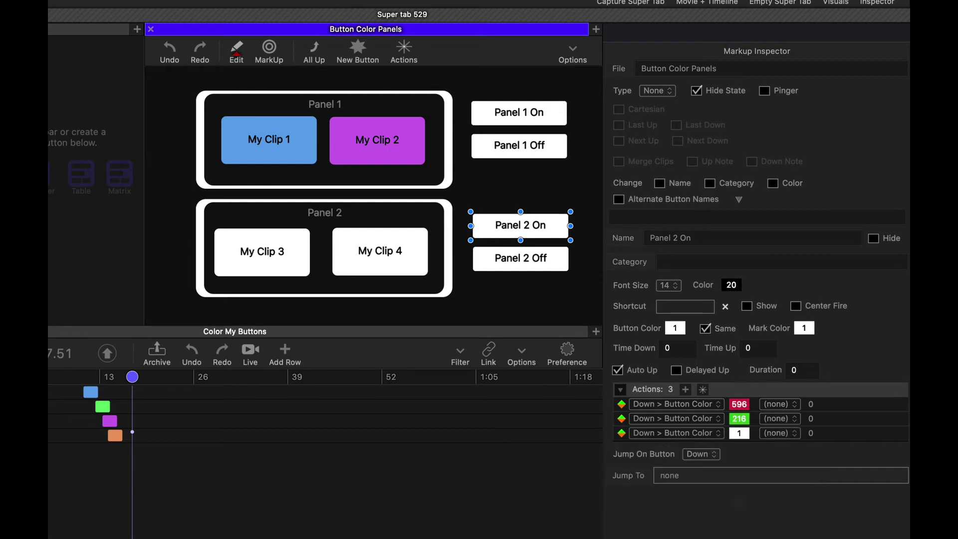
left_click_drag(621, 403, 257, 251)
left_click_drag(620, 419, 377, 245)
Set My Clip 3's mark color to red, color 596.
left_click(270, 256)
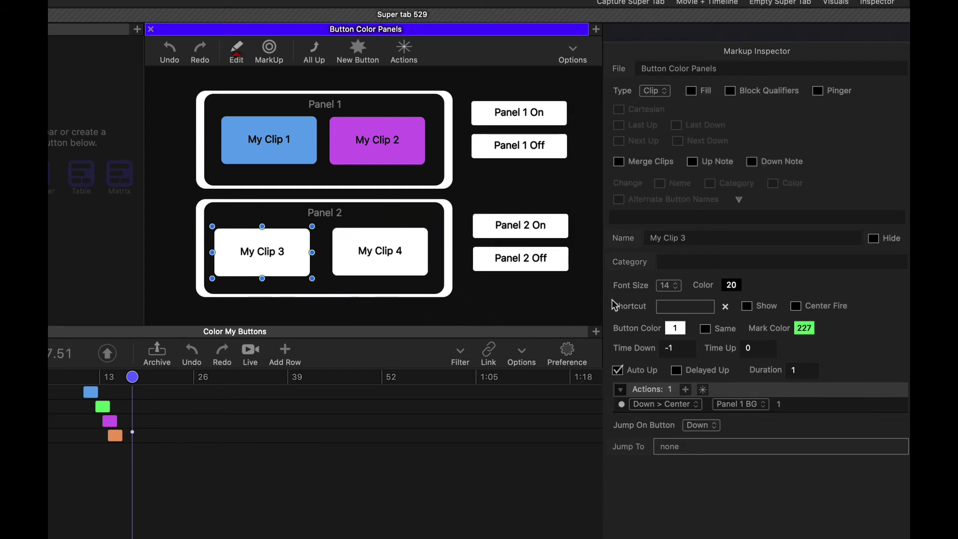
left_click(804, 327)
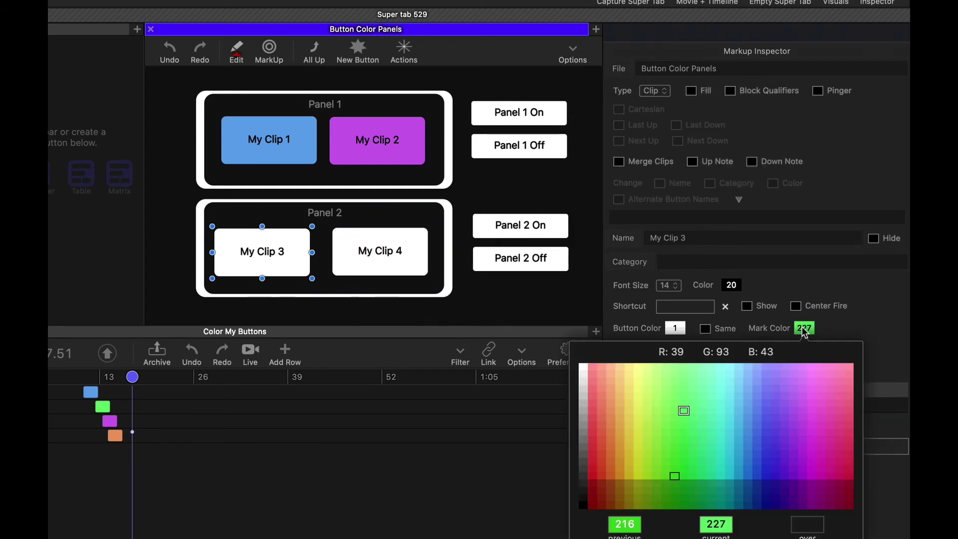
left_click(849, 479)
Check Panel 2 On's action colors and set My Clip 4's mark color to the matching green, color 216.
left_click(371, 256)
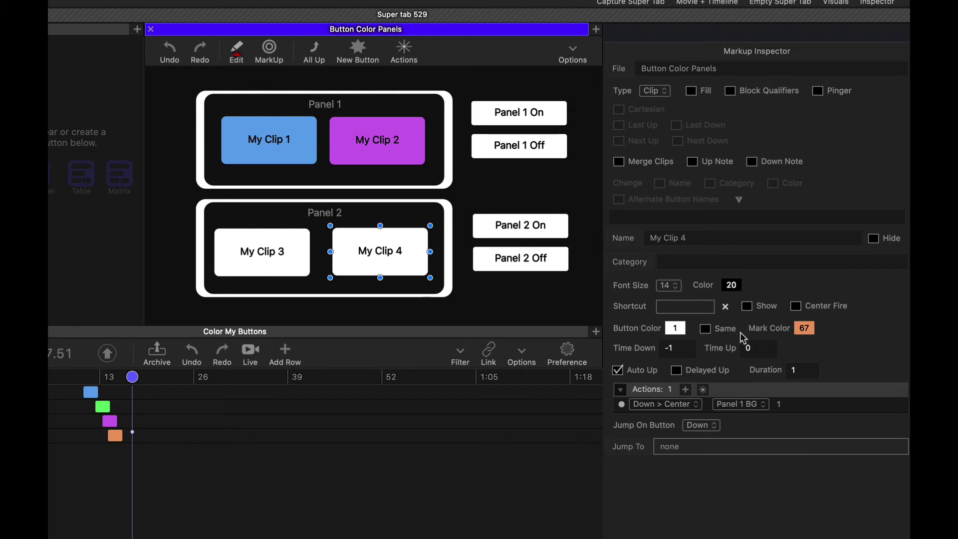
left_click(516, 227)
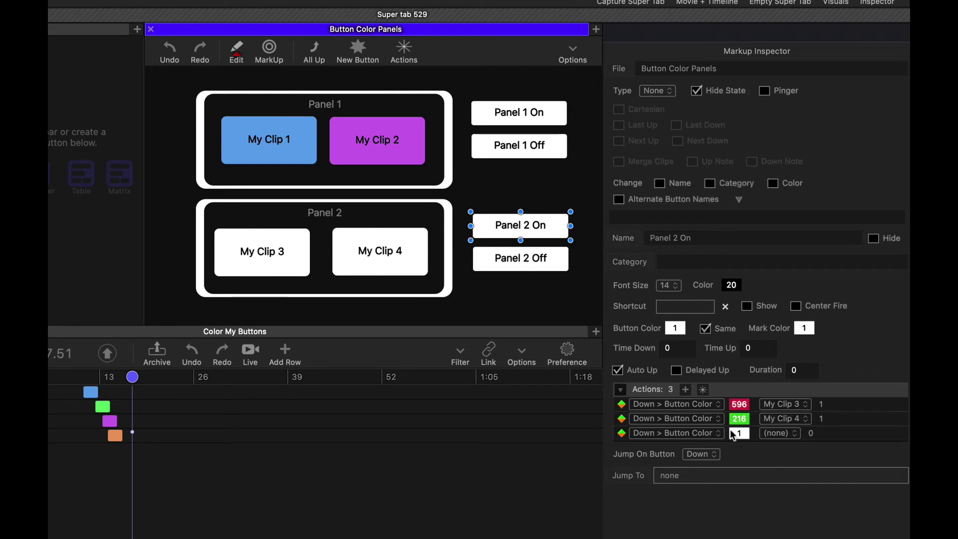
left_click(525, 268)
left_click(510, 232)
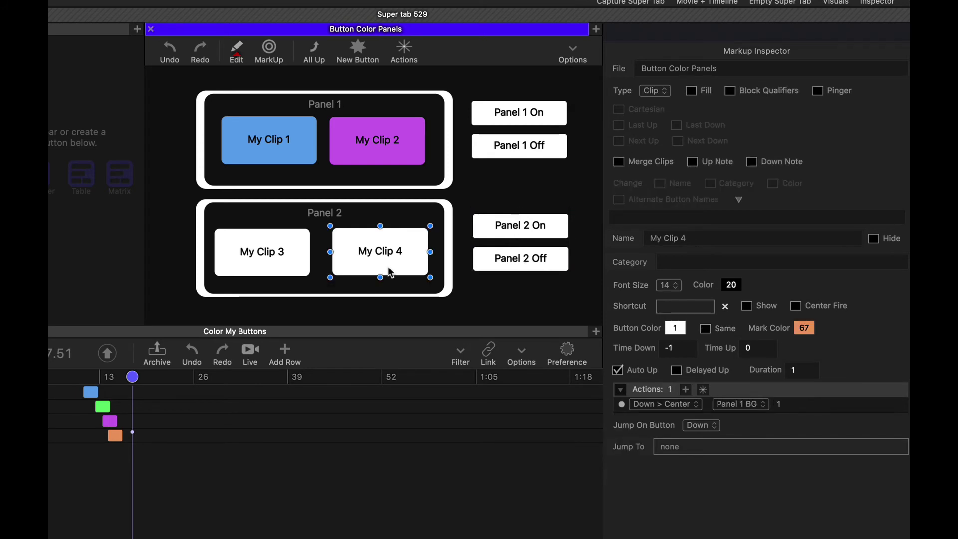
left_click(804, 327)
left_click(674, 480)
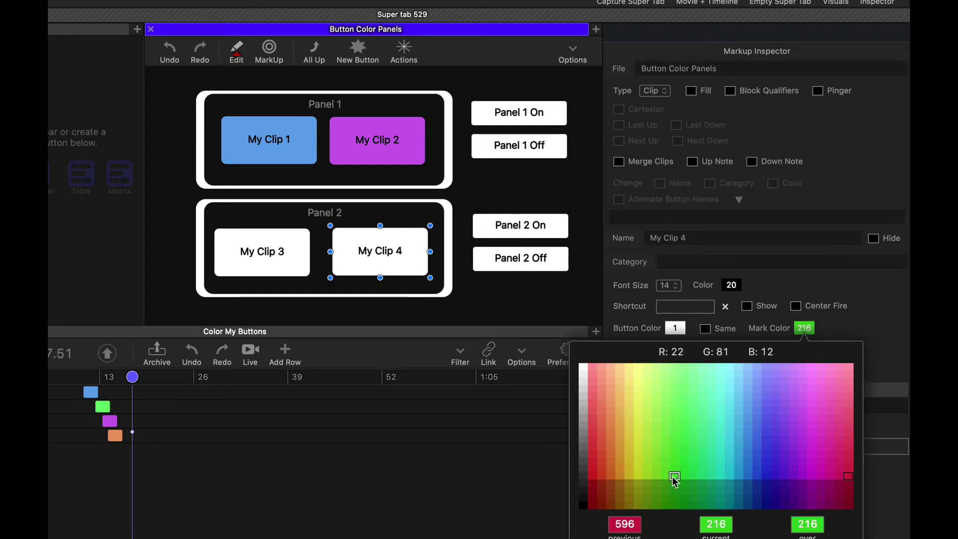
left_click(510, 292)
Target Panel 2 On's third Button Color action, white color 1, at the background button of Panel 2.
left_click(511, 226)
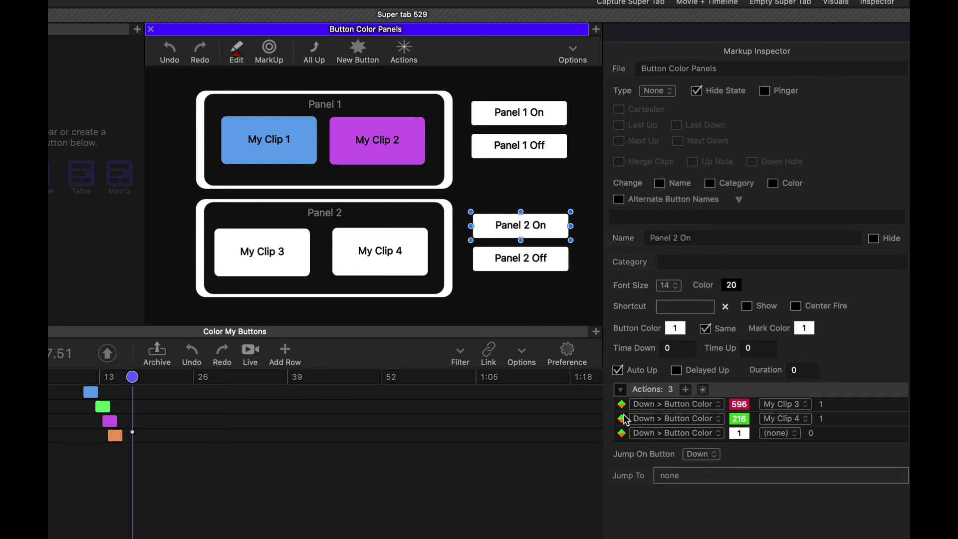
mouse_move(622, 404)
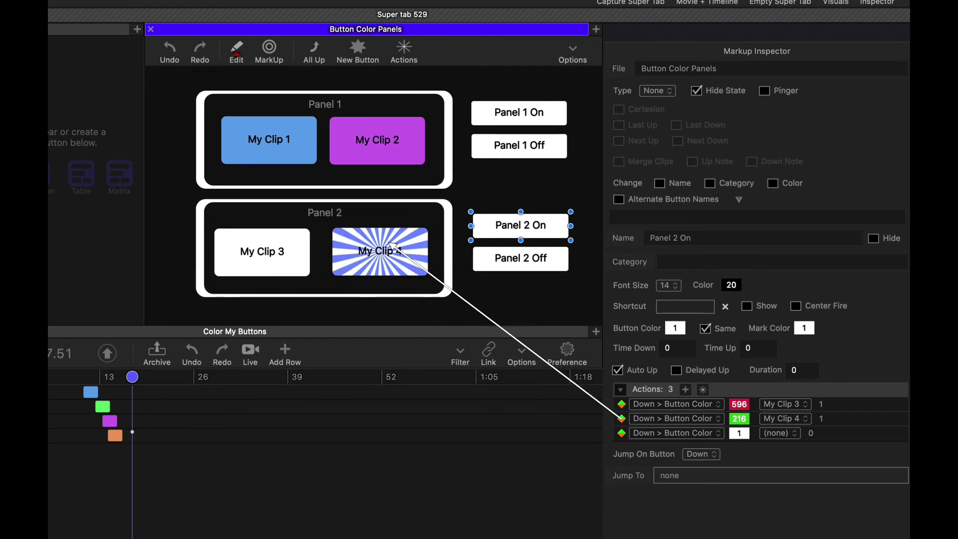
mouse_move(621, 433)
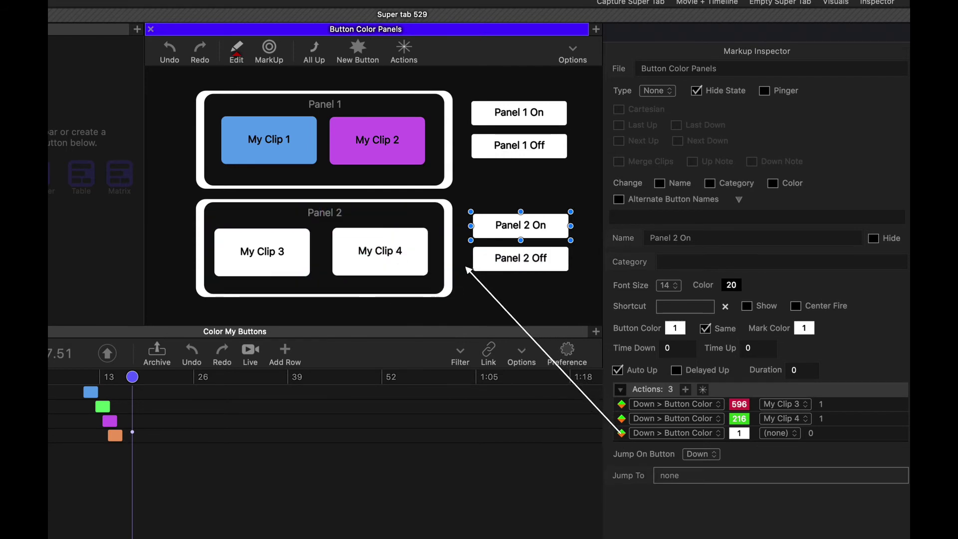
Target Panel 2 Off's Button Color action, color 14, at My Clip 3, My Clip 4 and the background button of Panel 2.
left_click(526, 260)
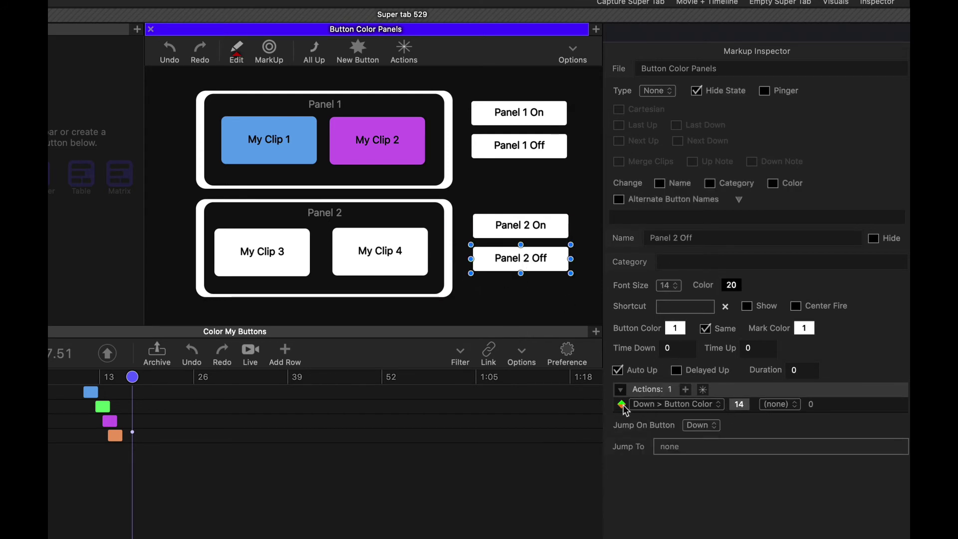
left_click_drag(623, 409, 279, 251)
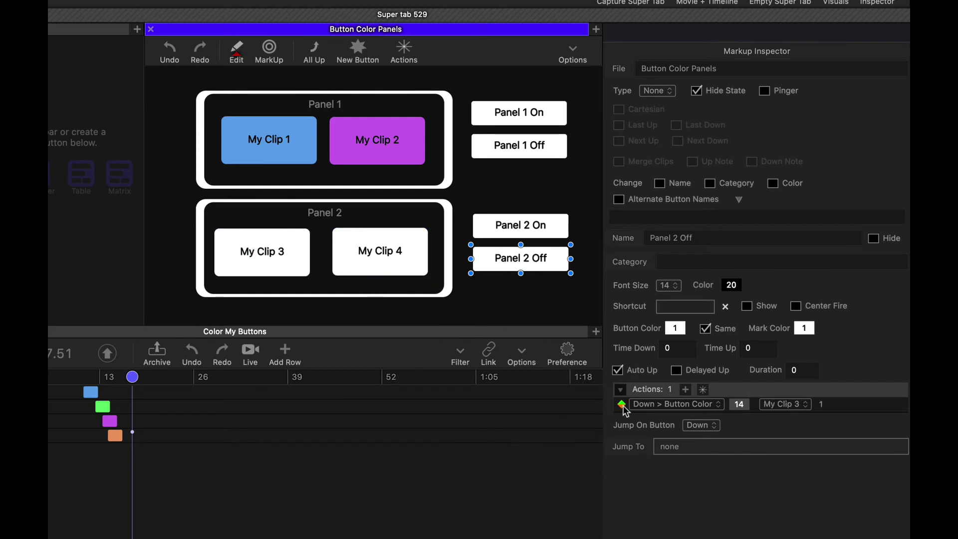
left_click_drag(623, 409, 394, 254)
left_click_drag(620, 405, 448, 247)
left_click(466, 166)
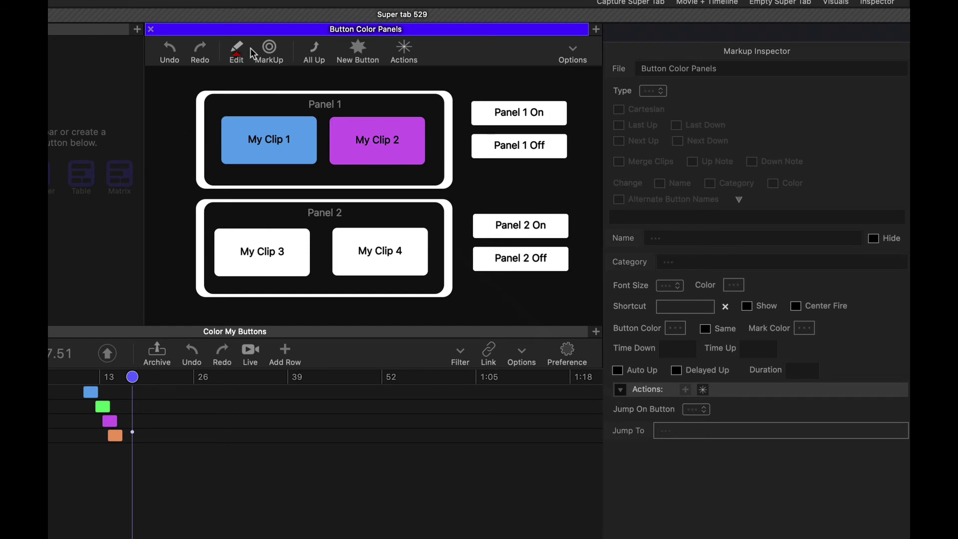
Test the Panel 1 Off, Panel 2 On and Panel 2 Off buttons in markup mode.
left_click(269, 49)
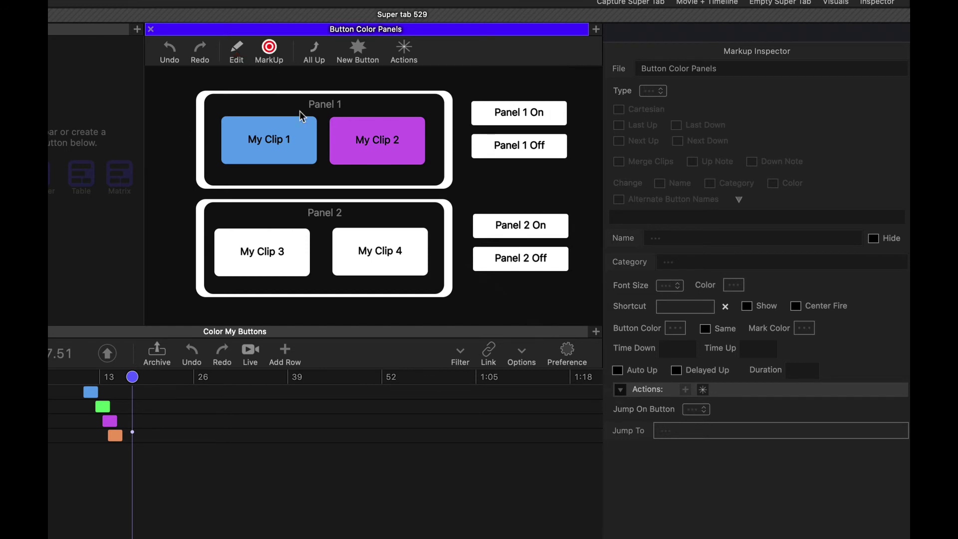
left_click(521, 148)
left_click(531, 229)
left_click(529, 260)
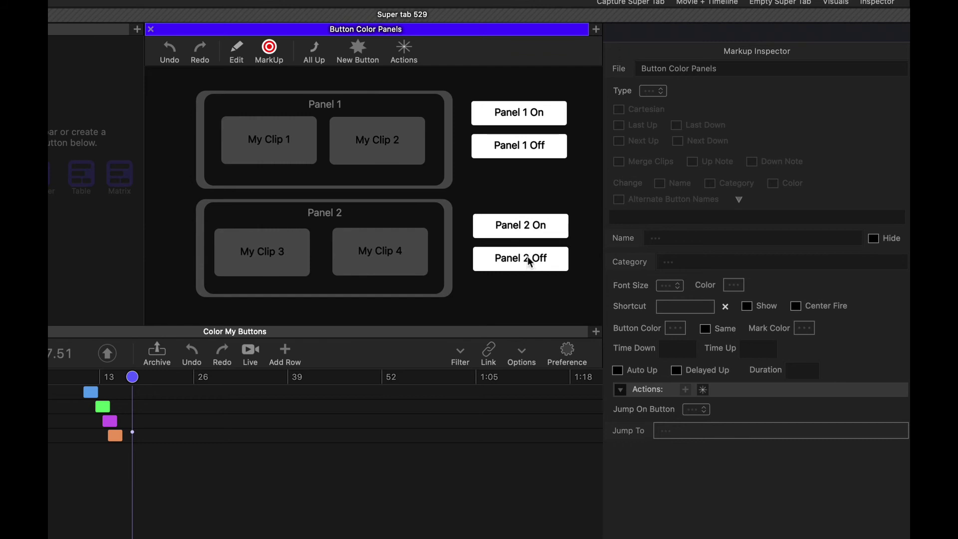
Duplicate the Panel 1 On button just below Panel 1 Off in edit mode and remove all of the copy's actions.
left_click(244, 55)
left_click(516, 114)
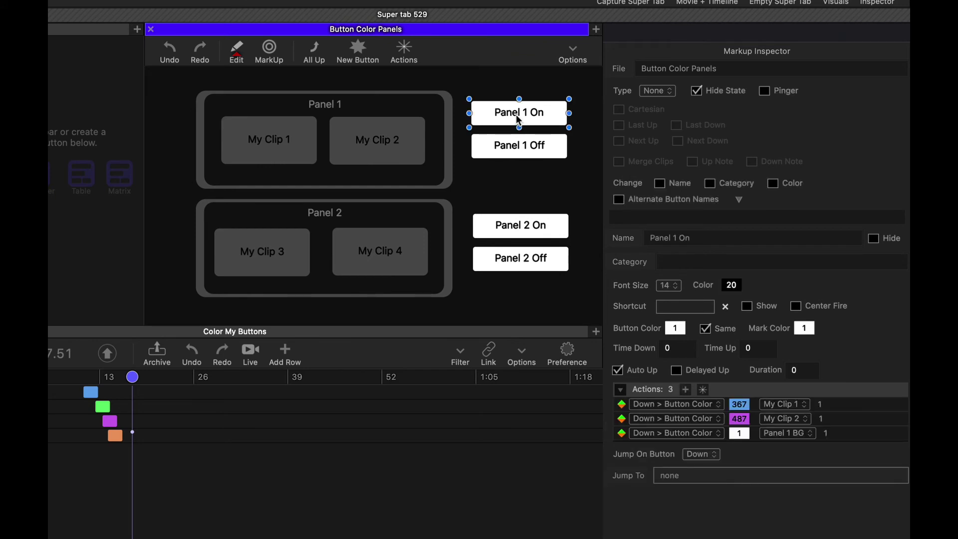
left_click_drag(515, 115, 551, 175)
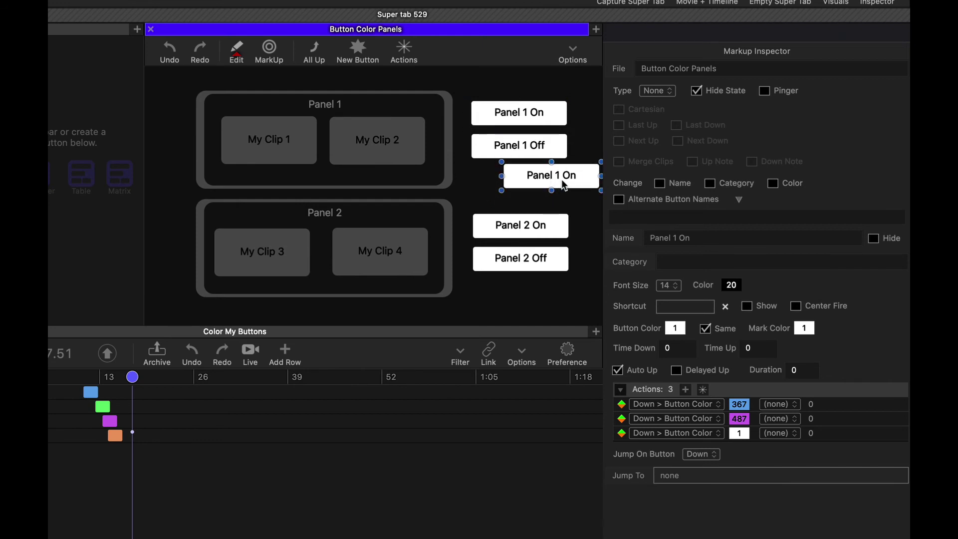
left_click(622, 405)
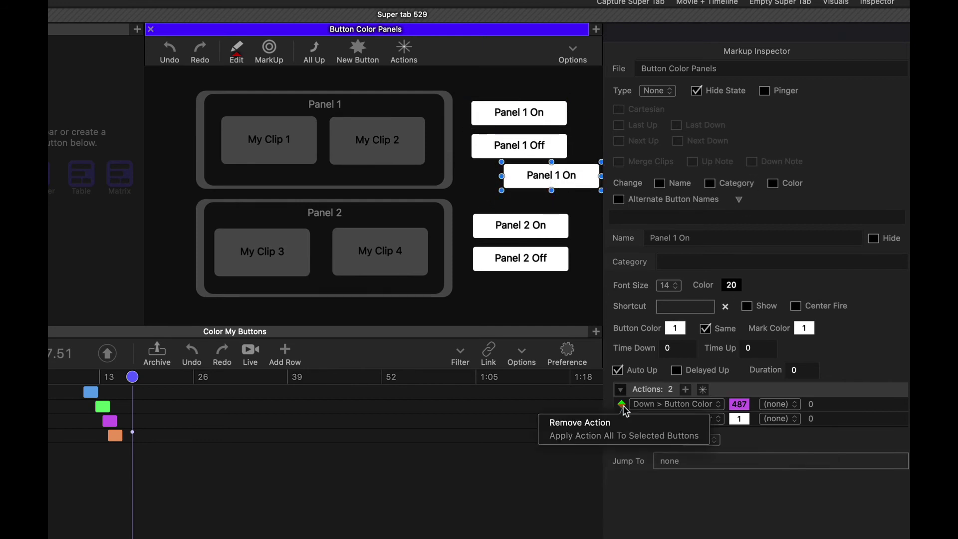
left_click(622, 405)
left_click(623, 423)
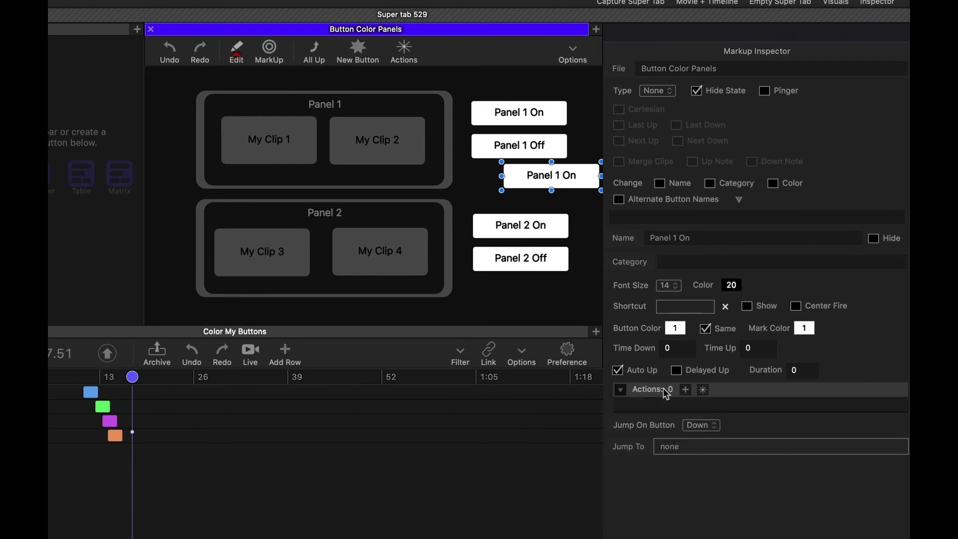
Add a Down > Down action to the copied Panel 1 On button.
left_click(684, 389)
left_click(673, 405)
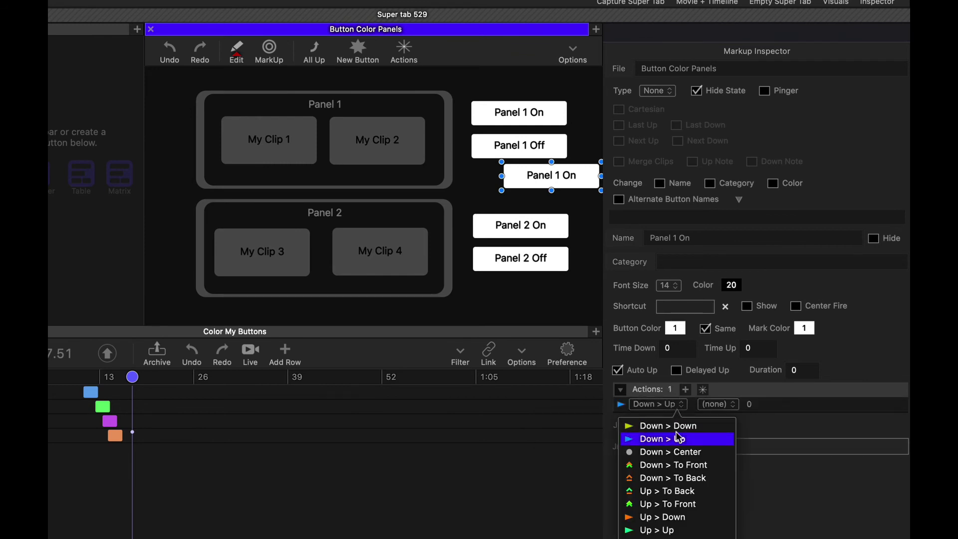
left_click(671, 426)
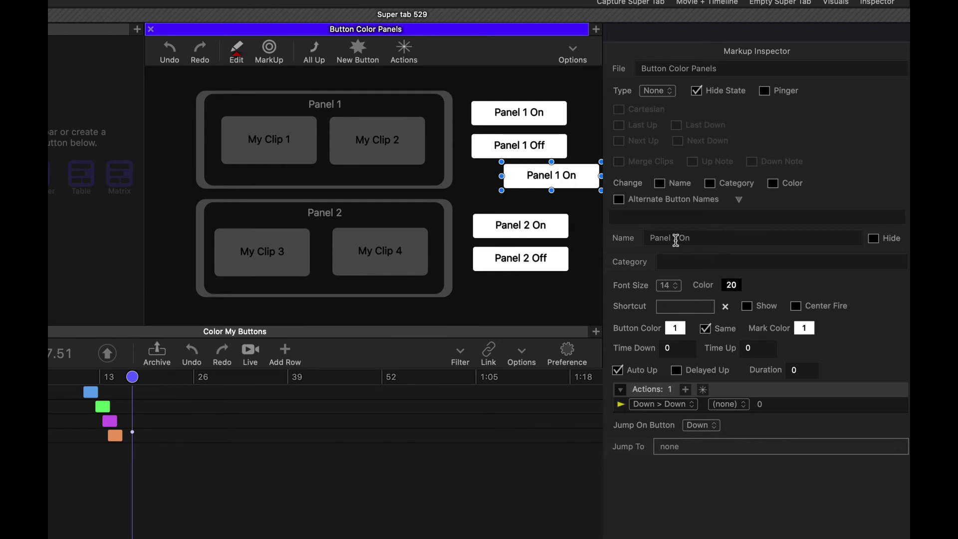
Rename the copied button All Panels On and target its Down > Down action at Panel 1 On and Panel 2 On.
left_click_drag(677, 239, 592, 230)
type("All Panel")
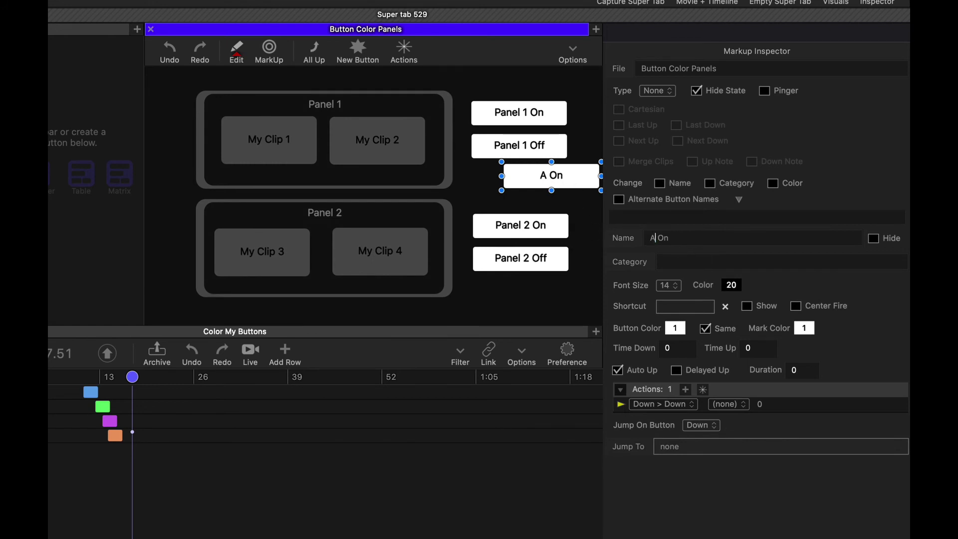
type("s")
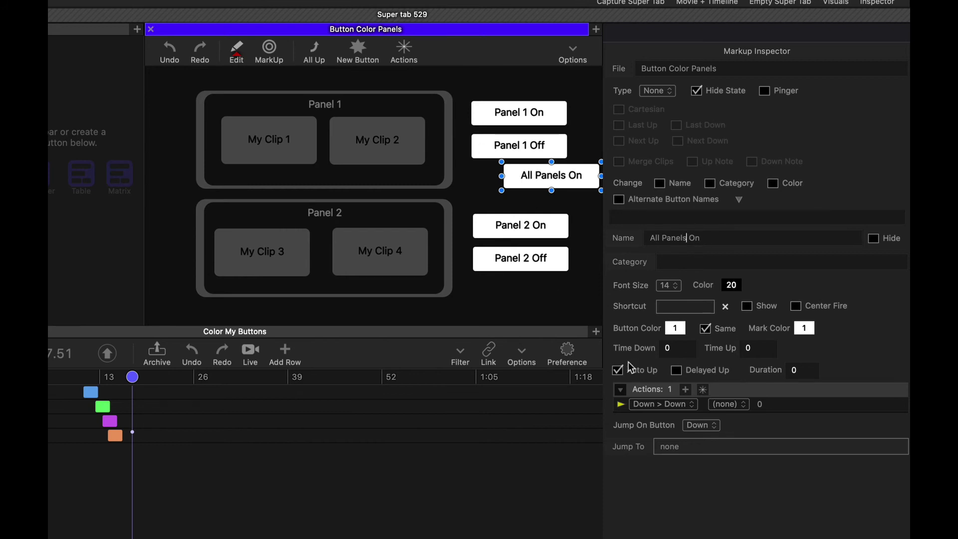
left_click_drag(621, 406, 519, 115)
left_click_drag(620, 404, 551, 202)
Duplicate All Panels On directly beneath itself and shift Panel 2 On and Panel 2 Off down to make room.
key("super+v")
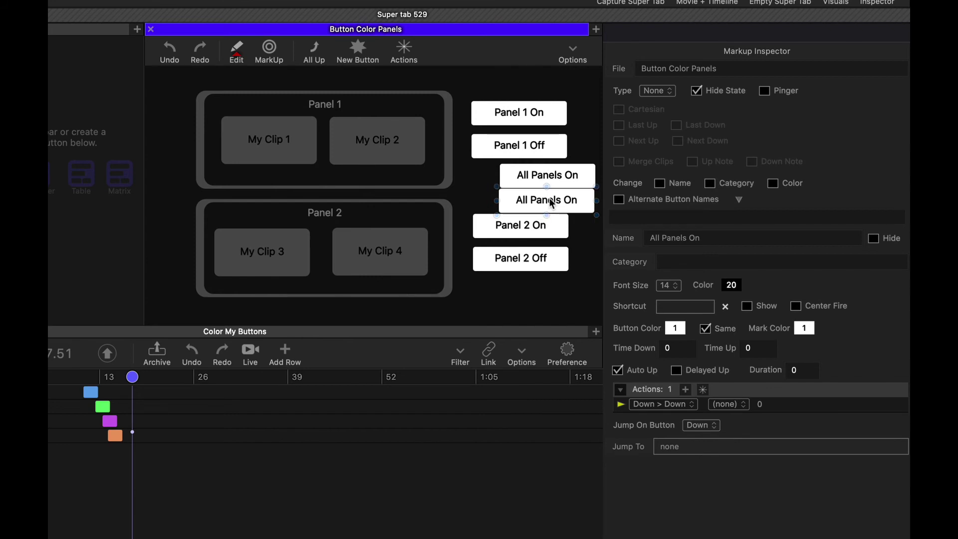
left_click_drag(522, 294, 547, 241)
left_click(550, 200, "shift")
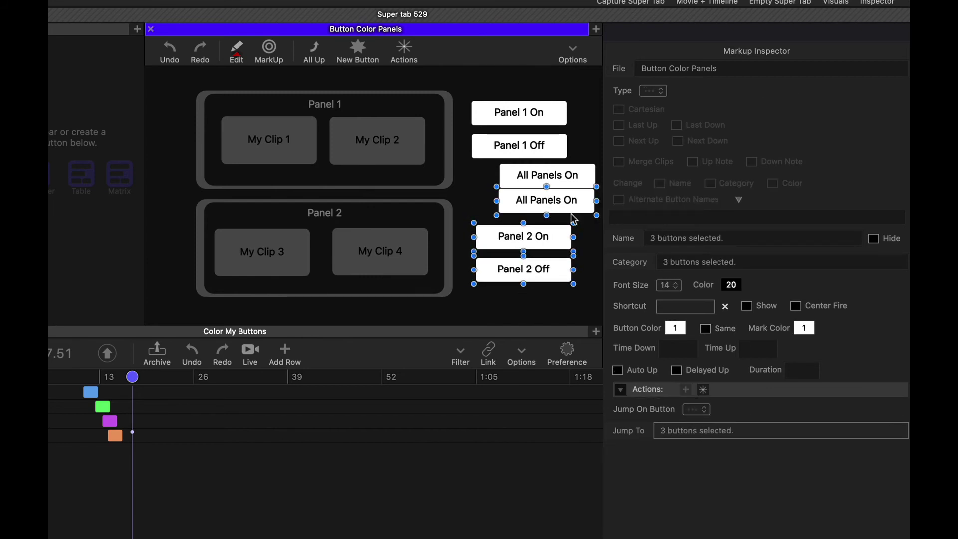
left_click(588, 207)
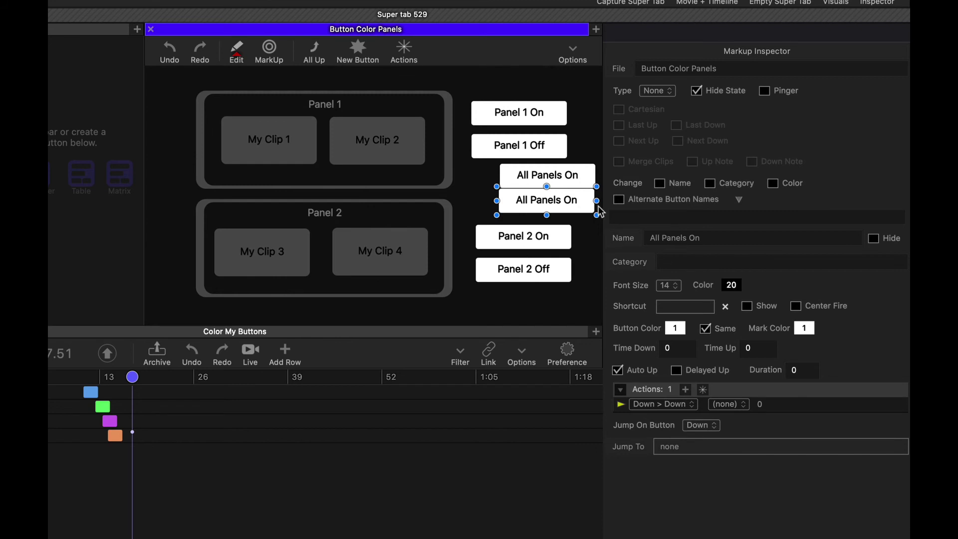
Rename the duplicate All Panels Off and target its Down > Down action at Panel 1 Off and Panel 2 Off.
left_click(707, 238)
key("BackSpace")
type("ff")
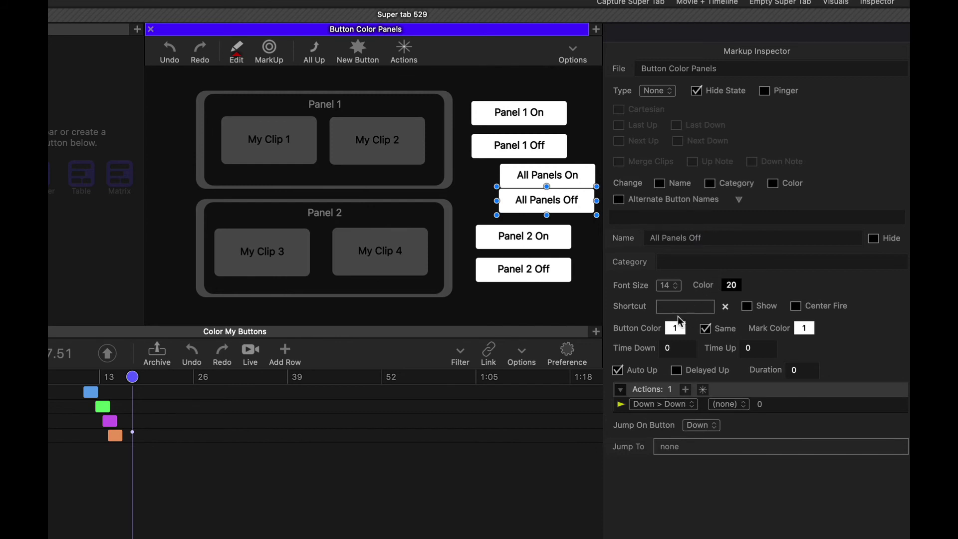
left_click_drag(620, 404, 521, 147)
left_click_drag(620, 405, 546, 272)
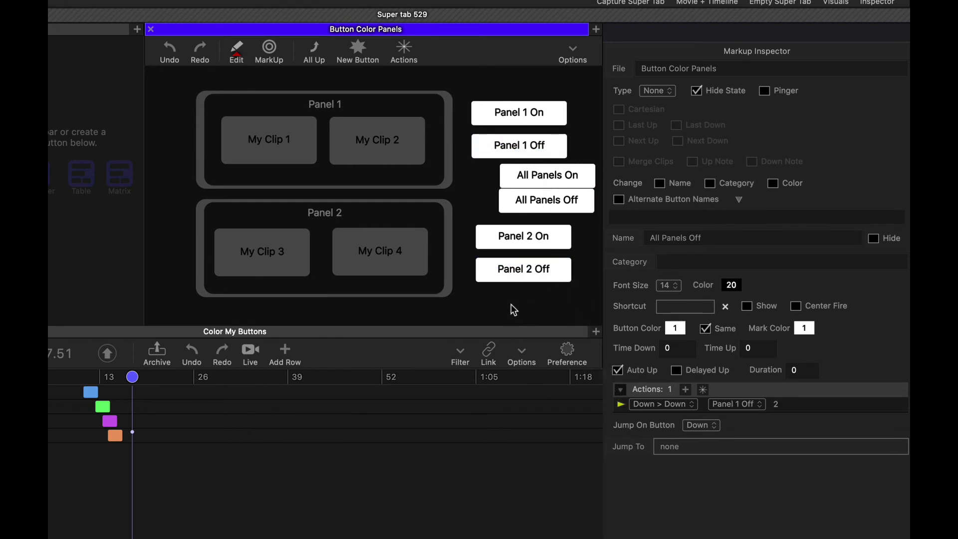
Test Panel 1 On, Panel 2 On and the All Panels Off and All Panels On buttons in markup mode.
left_click(268, 50)
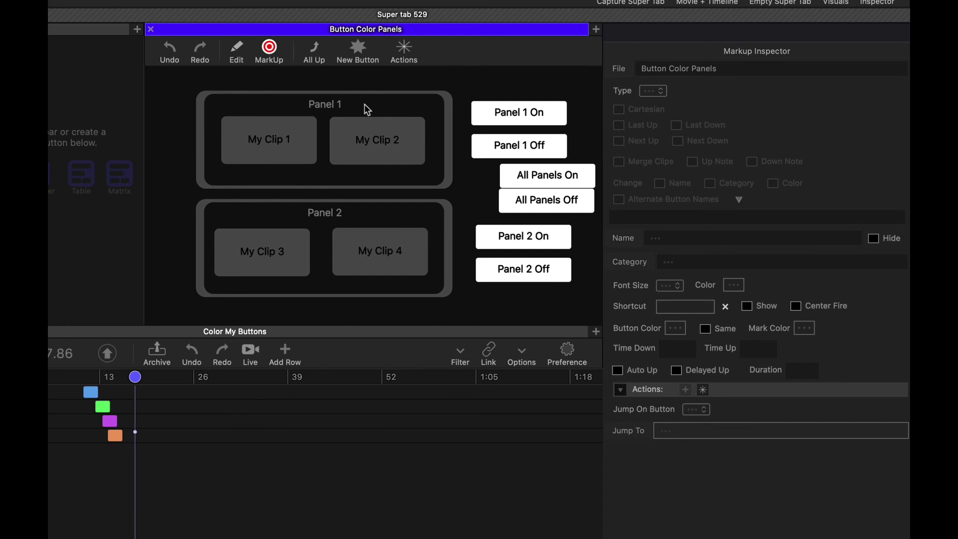
left_click(521, 112)
left_click(519, 236)
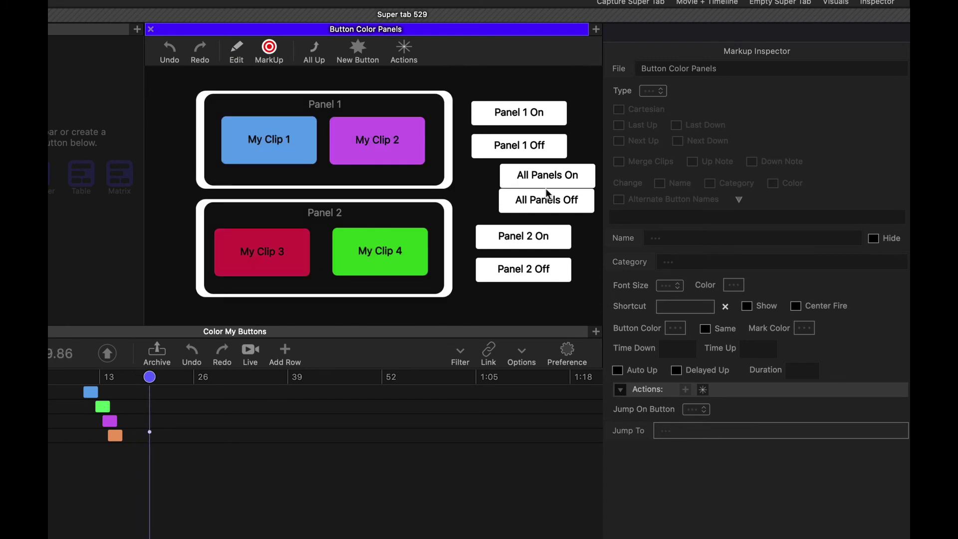
left_click(548, 194)
left_click(548, 179)
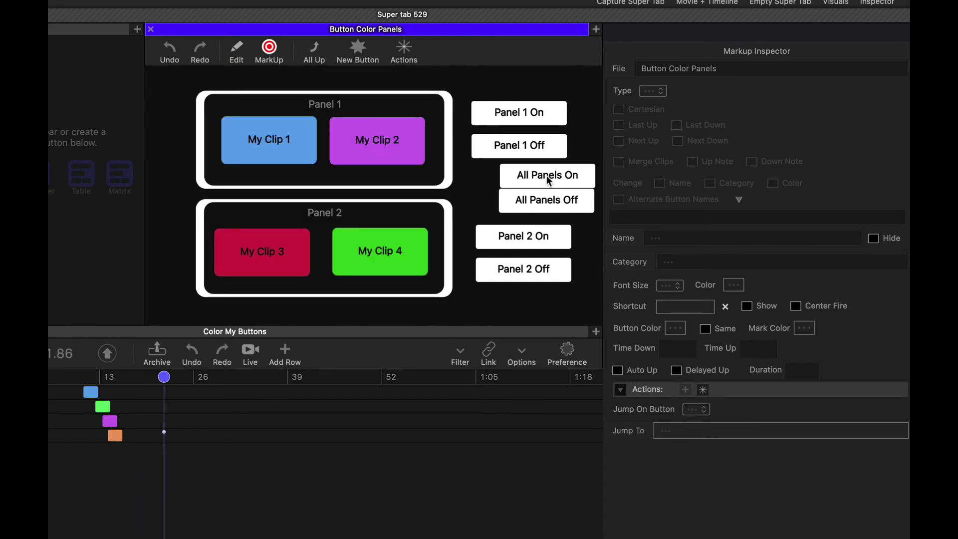
Return to edit mode and add a Down > Down action to My Clip 1 that targets Panel 2 On.
left_click(268, 50)
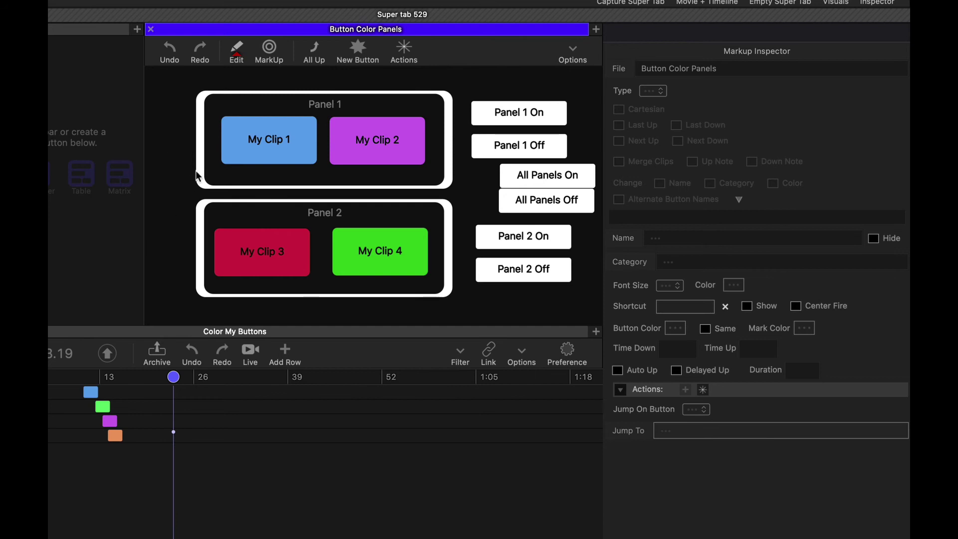
left_click(273, 152)
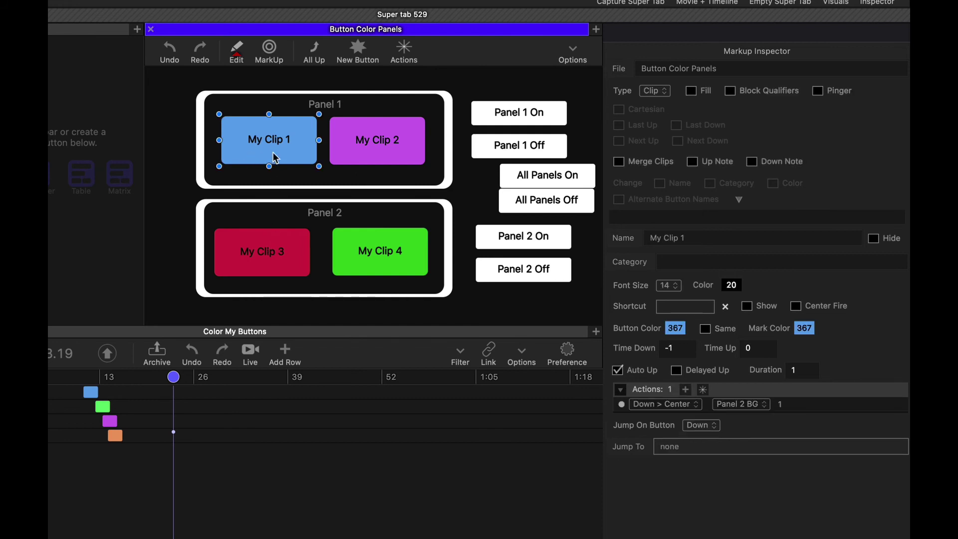
left_click(685, 388)
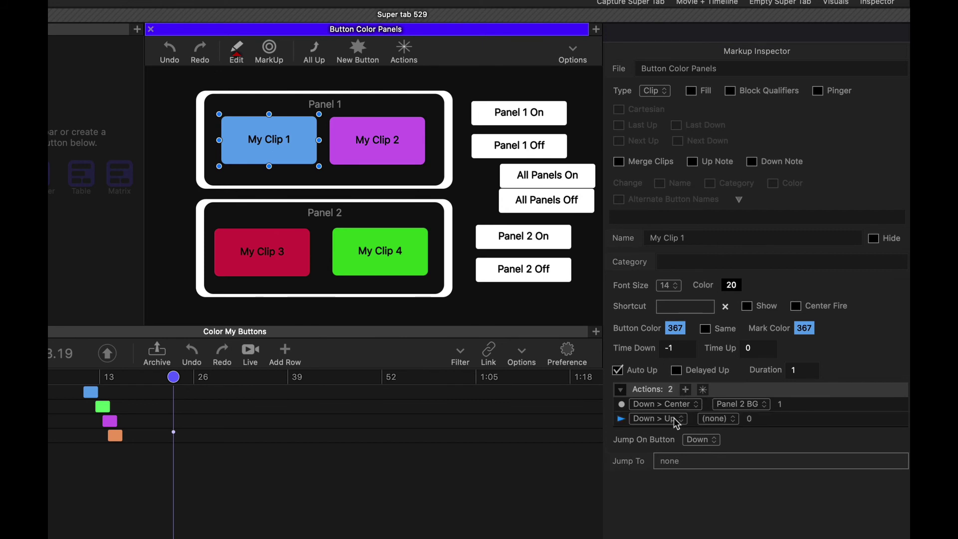
left_click(674, 418)
left_click(674, 434)
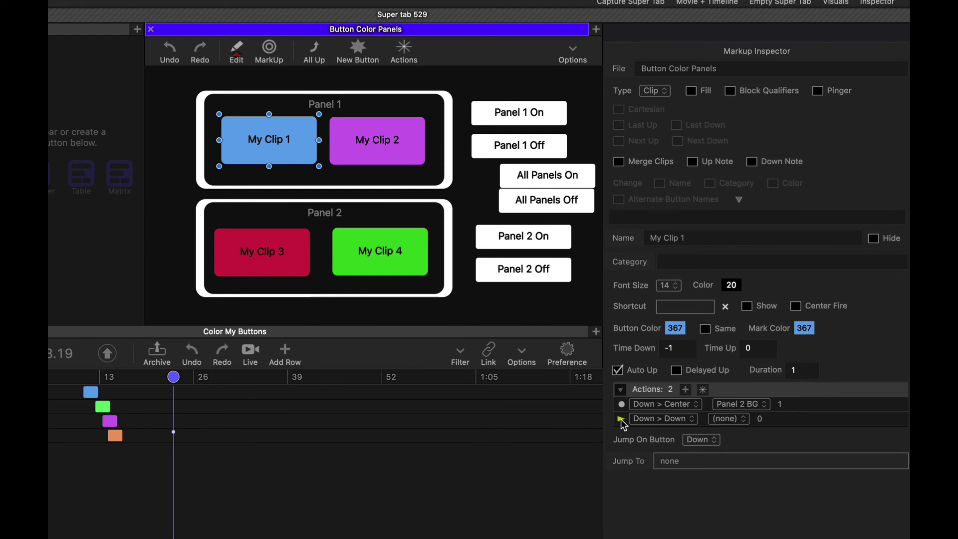
left_click_drag(620, 418, 533, 235)
Add a Down > Down action to My Clip 2 that targets Panel 2 On.
left_click(388, 130)
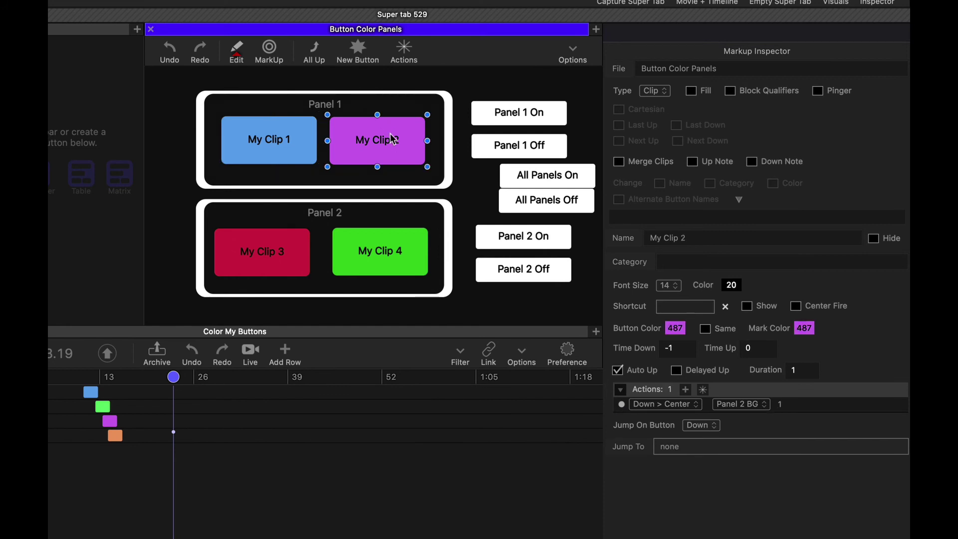
left_click(684, 393)
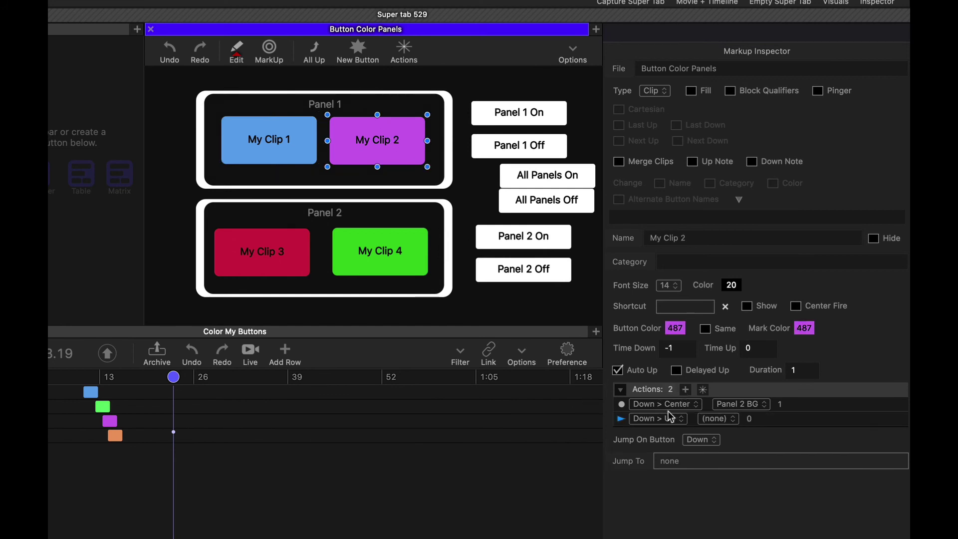
left_click(664, 418)
left_click(656, 439)
left_click_drag(621, 419, 523, 237)
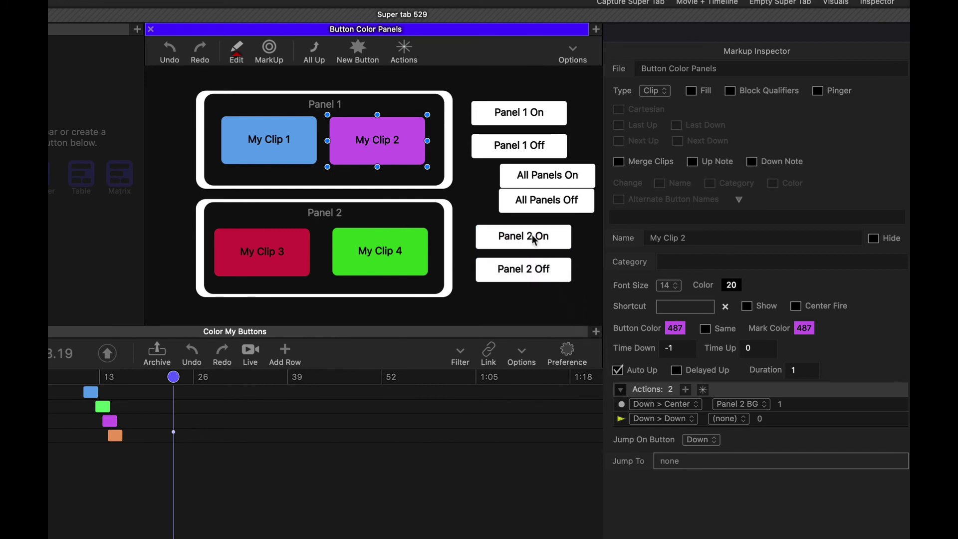
Add a Down > Down action to My Clip 3 that targets Panel 1 On.
left_click(263, 256)
left_click(685, 389)
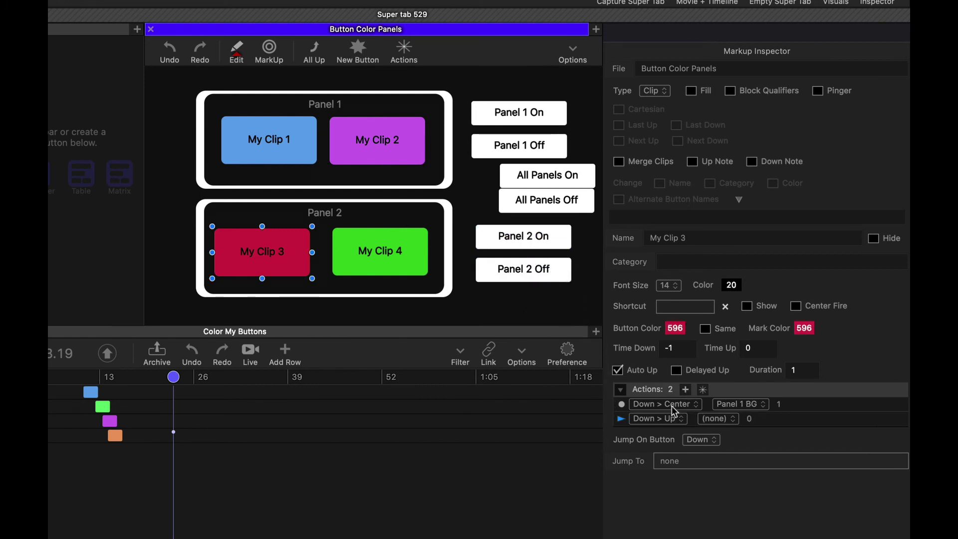
left_click(661, 420)
left_click(664, 439)
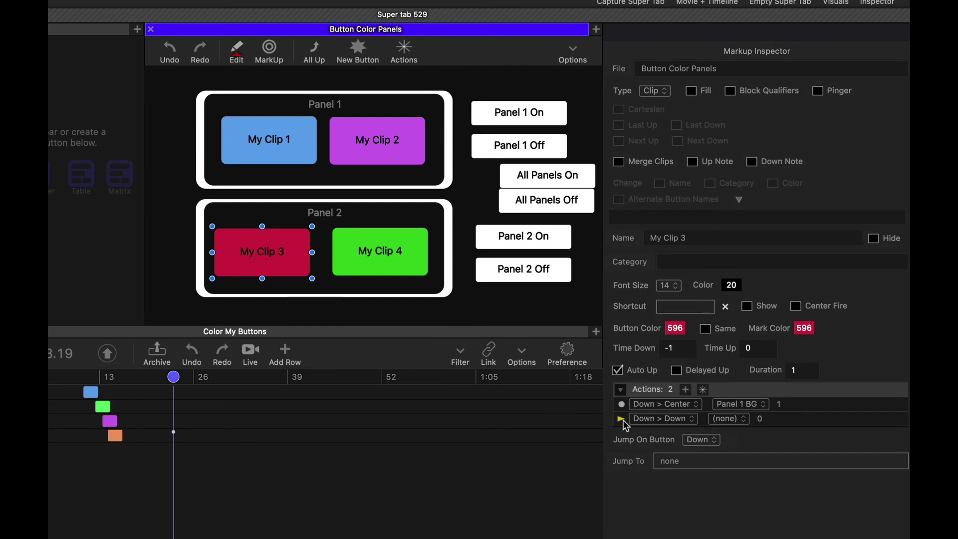
left_click_drag(621, 419, 522, 113)
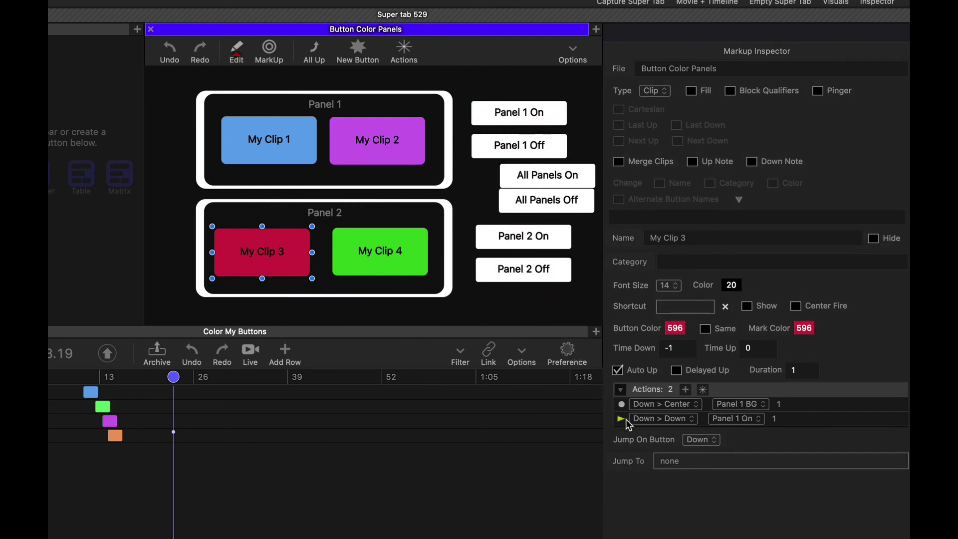
Add a Down > Down action to My Clip 4 that targets Panel 1 On and Panel 2 Off.
left_click(395, 250)
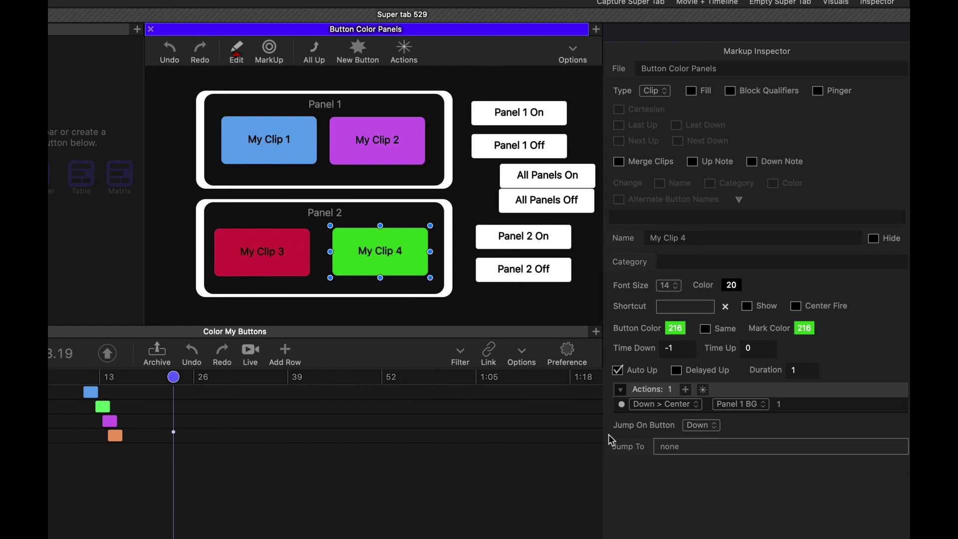
left_click(685, 389)
left_click(663, 418)
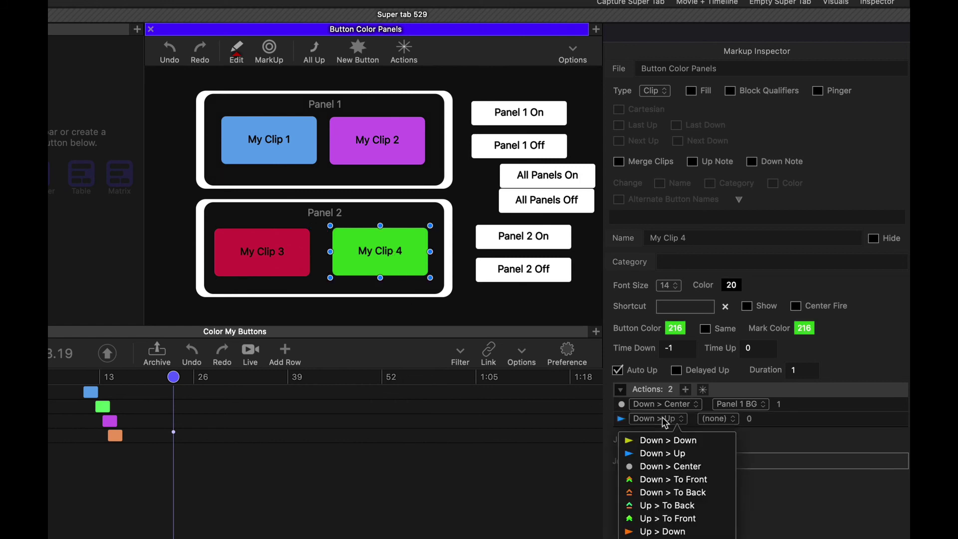
left_click(648, 438)
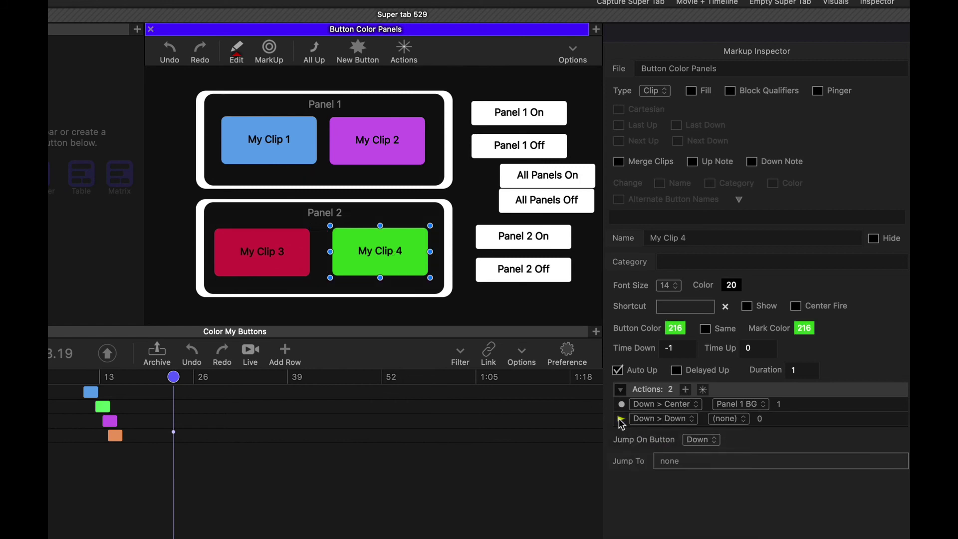
left_click_drag(622, 423, 517, 117)
left_click_drag(621, 420, 533, 272)
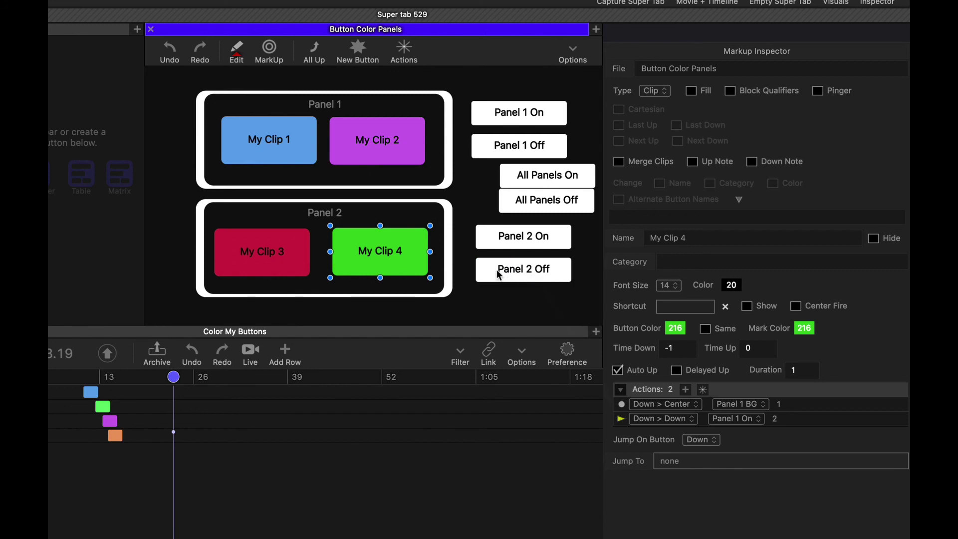
Extend the Down > Down actions so My Clip 3 also targets Panel 2 Off, and My Clip 1 and My Clip 2 also target Panel 1 Off.
left_click(283, 251)
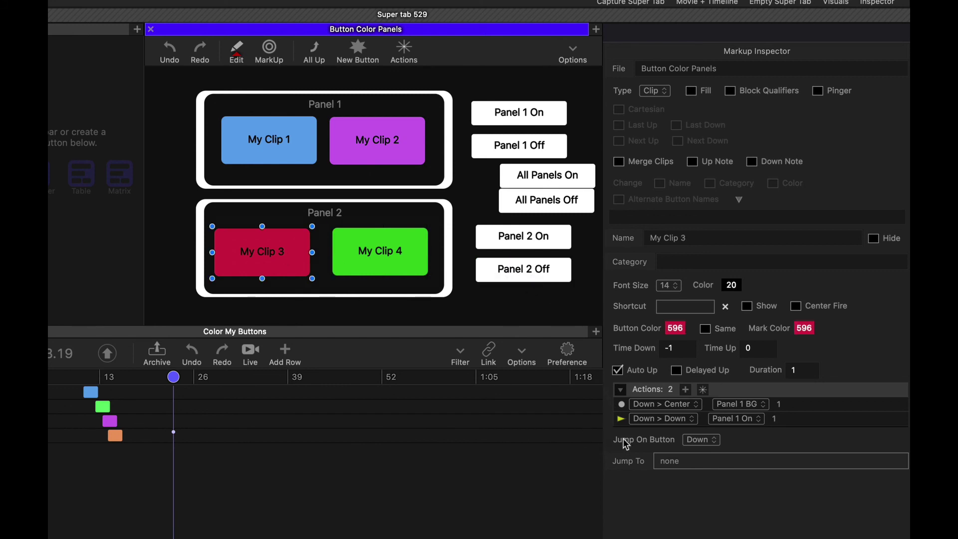
left_click_drag(620, 418, 519, 272)
left_click(305, 142)
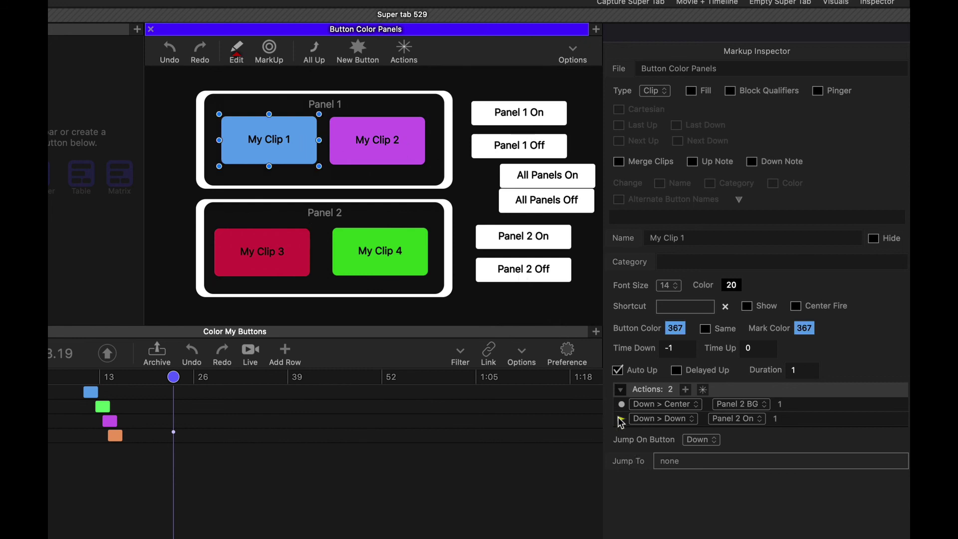
left_click_drag(621, 424, 524, 148)
left_click(404, 137)
left_click_drag(621, 418, 536, 149)
left_click(405, 53)
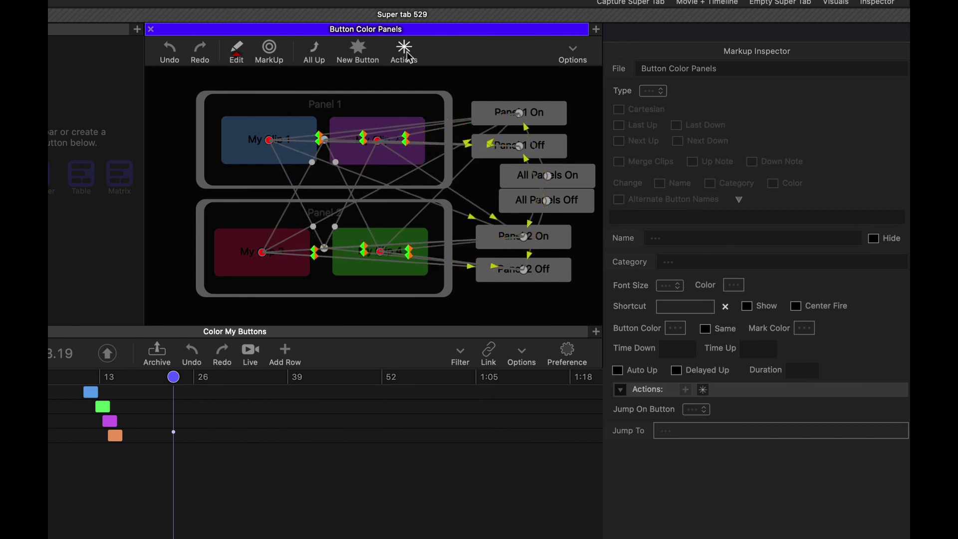
left_click(407, 53)
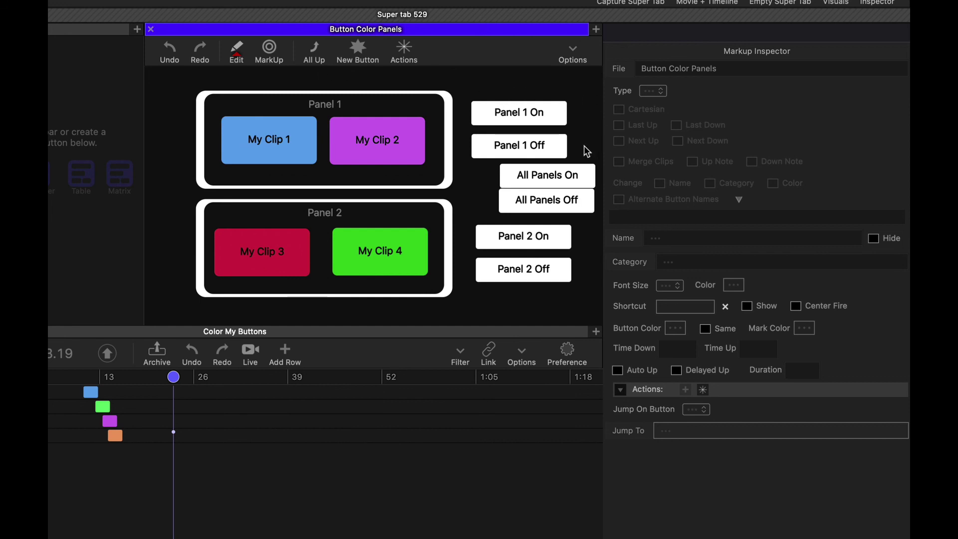
Send the Panel 1 On and Panel 1 Off buttons to the back and move them behind the Panel 1 background.
left_click_drag(583, 150, 489, 87)
right_click(504, 114)
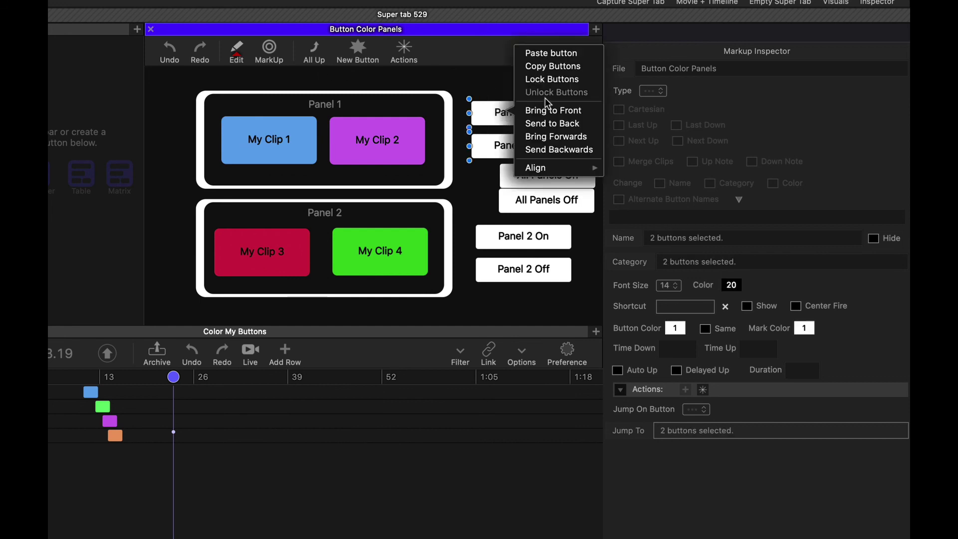
left_click(568, 134)
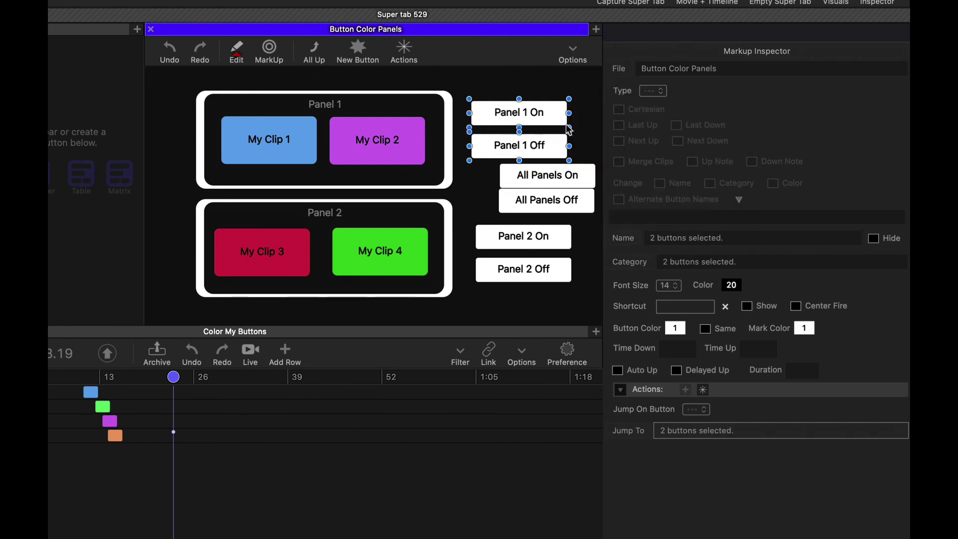
left_click_drag(534, 112, 407, 122)
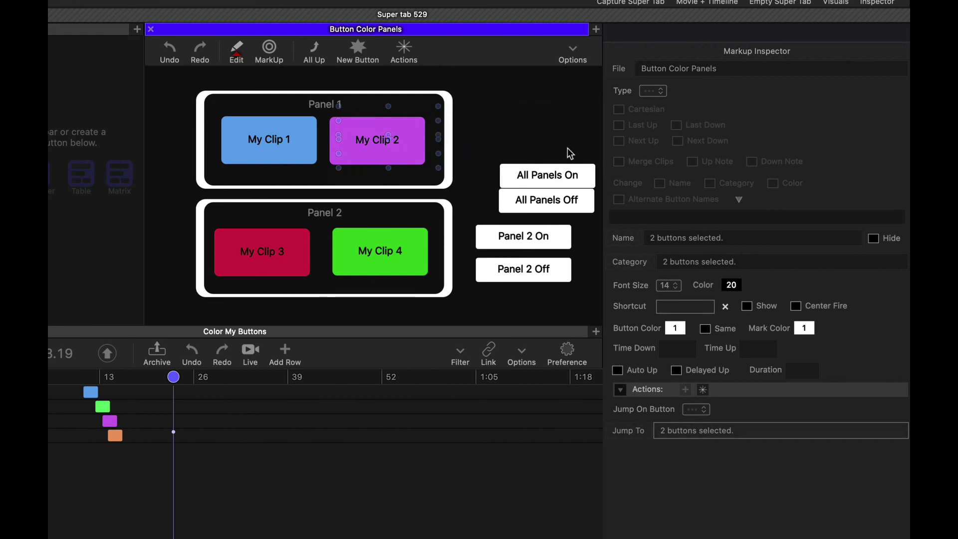
left_click(475, 179)
Send the Panel 2 On and Panel 2 Off buttons to the back and hide them behind the Panel 2 background.
left_click_drag(475, 305, 574, 232)
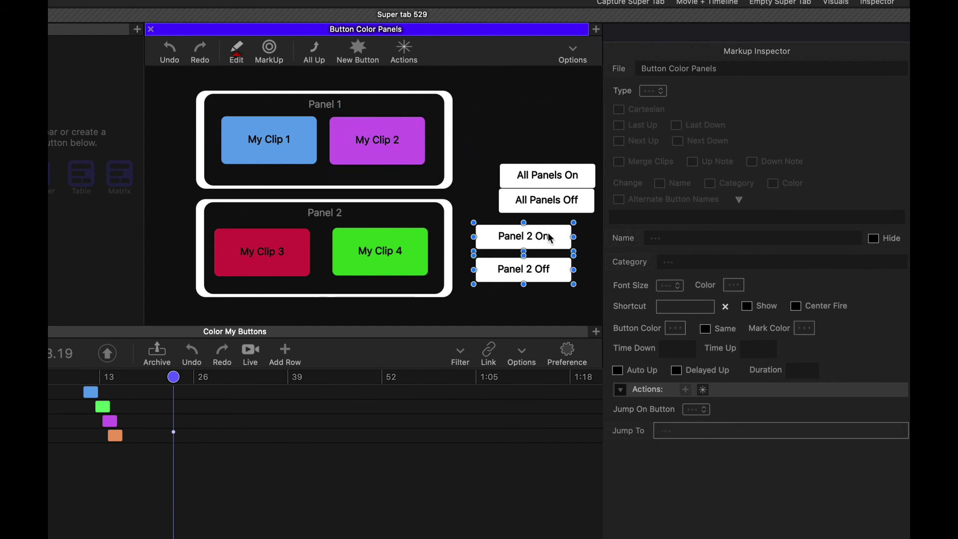
right_click(551, 239)
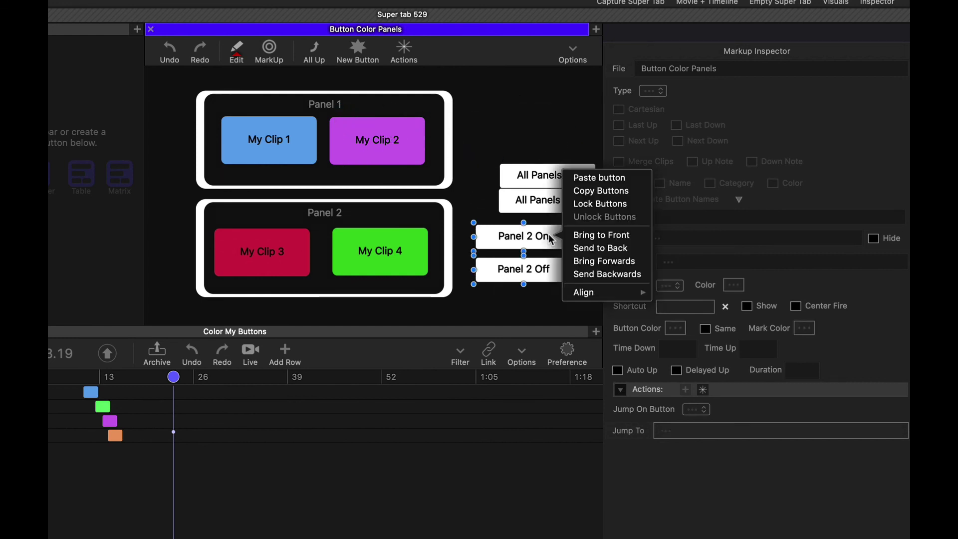
left_click(607, 247)
left_click_drag(555, 242, 405, 229)
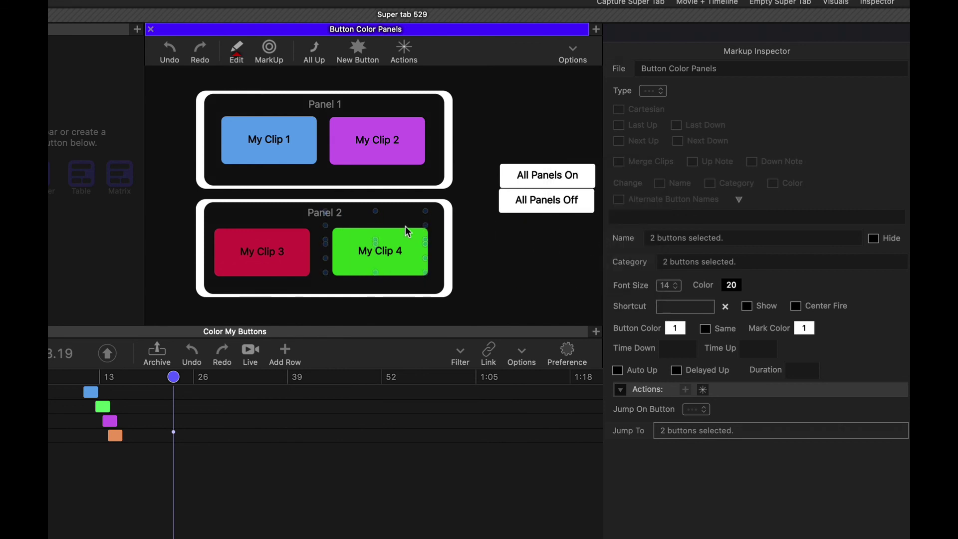
left_click(501, 257)
Leave a small gap between All Panels On and All Panels Off, and move both buttons well away to the right of the two panels.
left_click_drag(510, 245, 604, 131)
left_click(526, 252)
left_click_drag(523, 199, 526, 201)
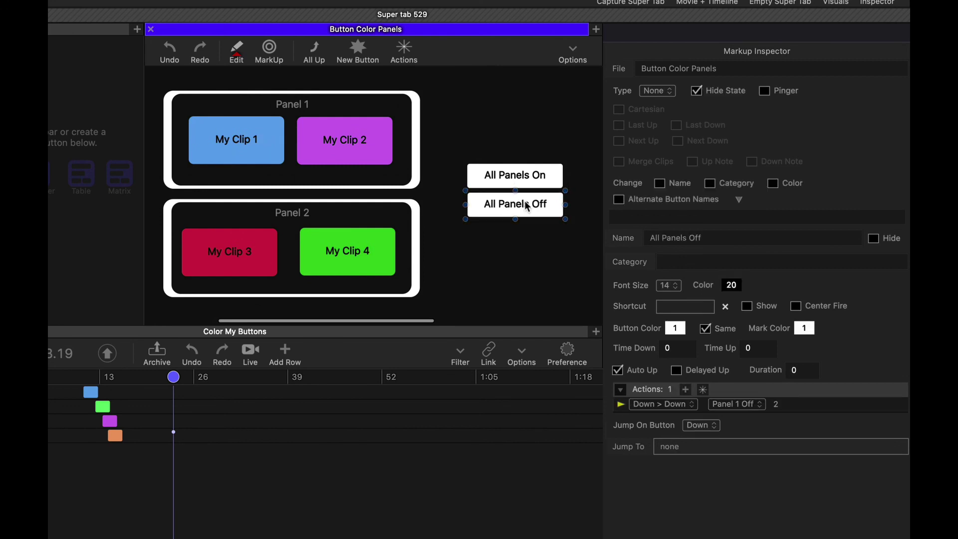
left_click_drag(483, 259, 584, 135)
left_click_drag(529, 170, 535, 93)
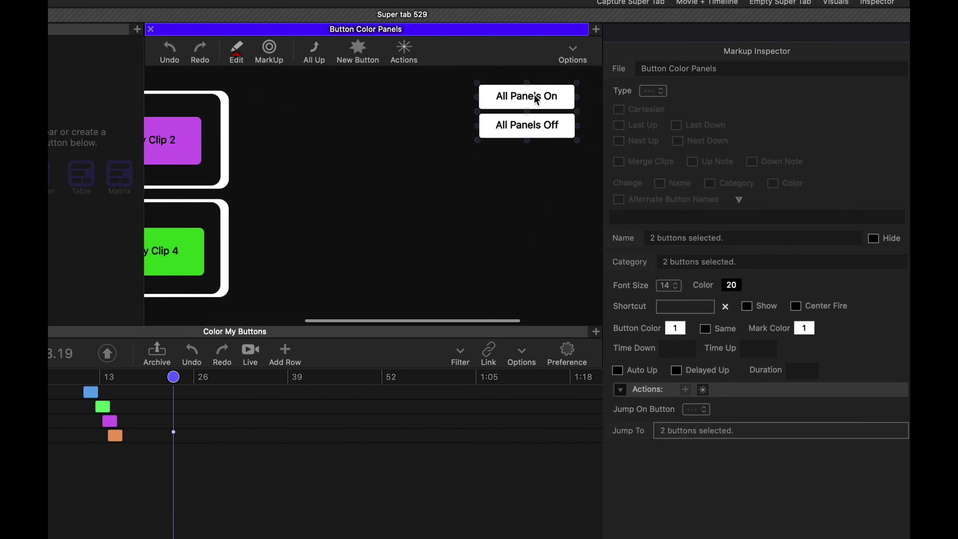
scroll(366, 241, "left", 10)
scroll(381, 234, "right", 3)
scroll(383, 240, "right", 2)
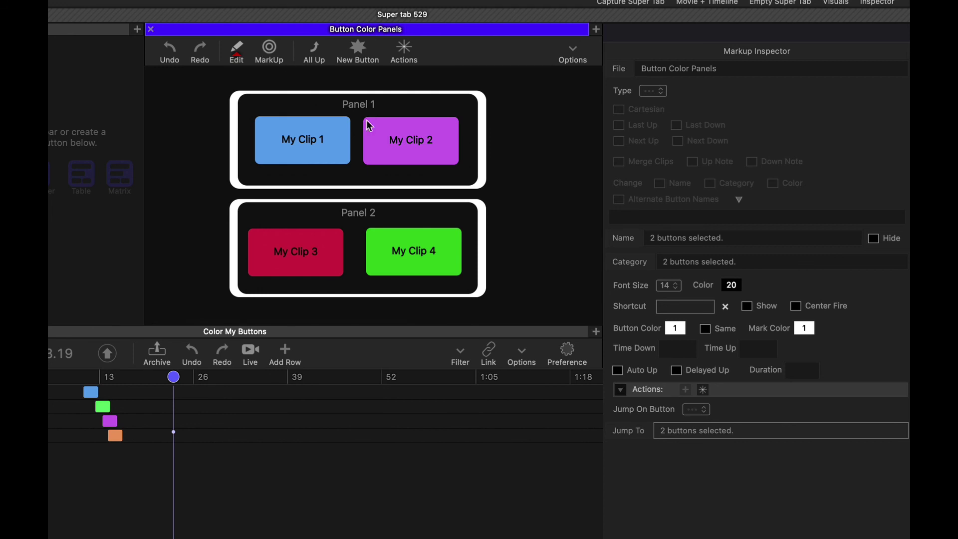
scroll(409, 175, "right", 10)
scroll(410, 175, "left", 8)
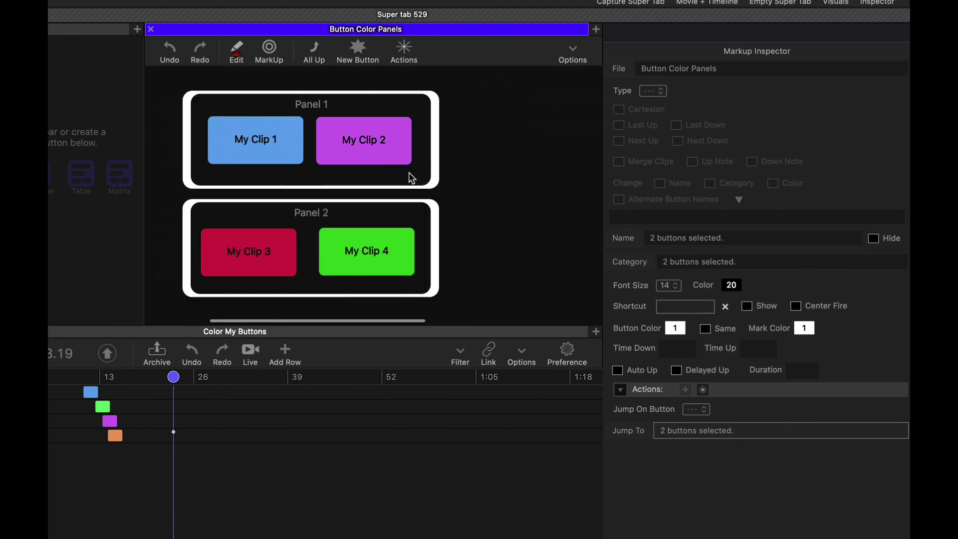
Switch the window to markup mode and trigger All Panels Off.
left_click(267, 53)
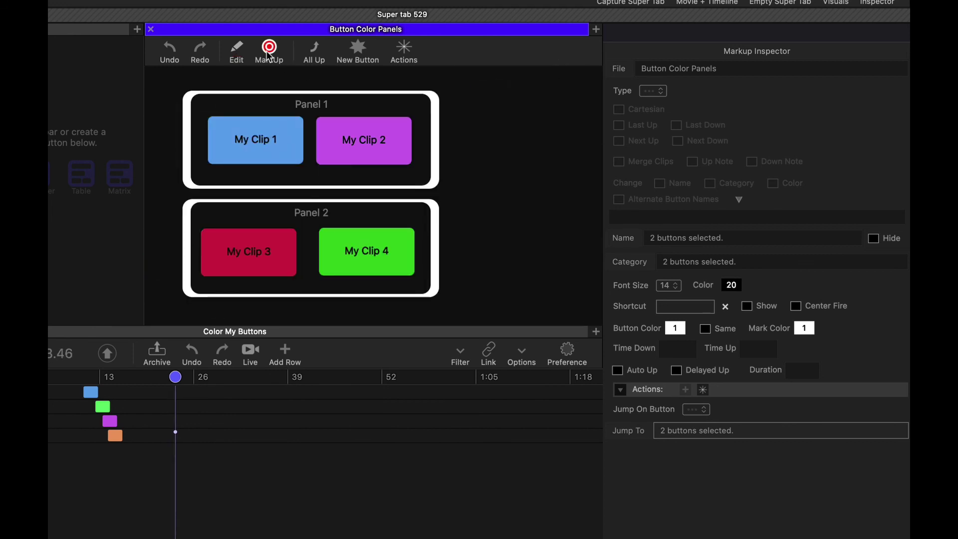
scroll(501, 128, "right", 6)
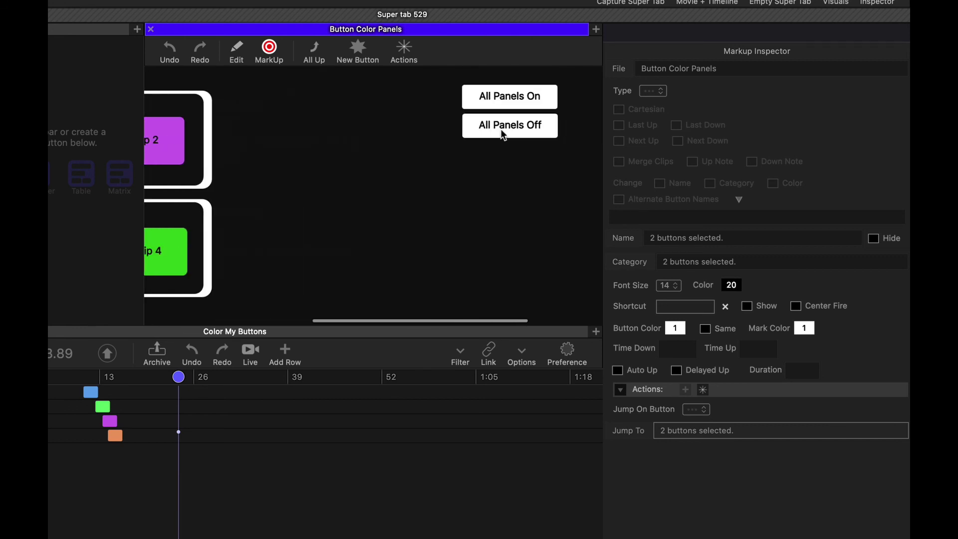
scroll(382, 176, "left", 6)
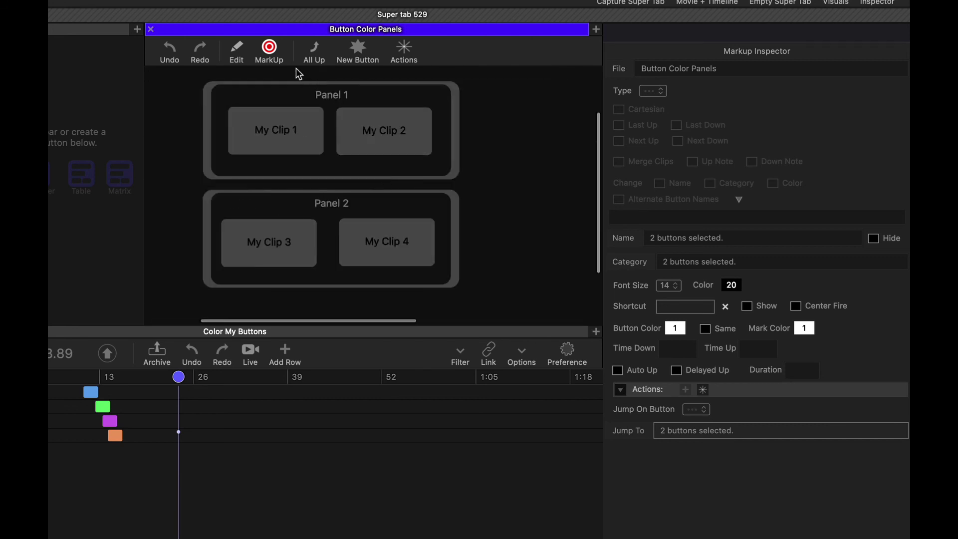
Mark clips alternating between the panels in the order My Clip 1, 3, 2, 4, repeating the sequence and ending with My Clip 1 and 3.
left_click(274, 138)
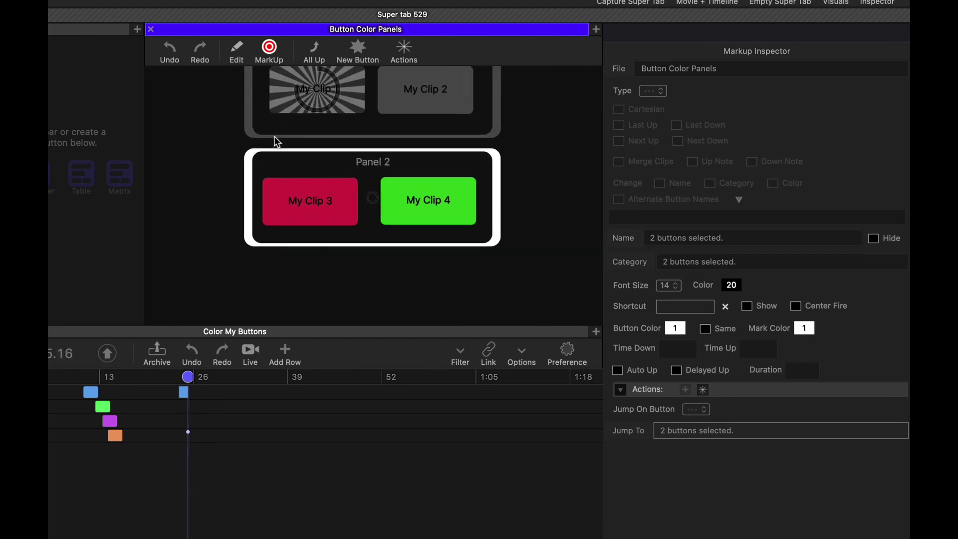
left_click(342, 199)
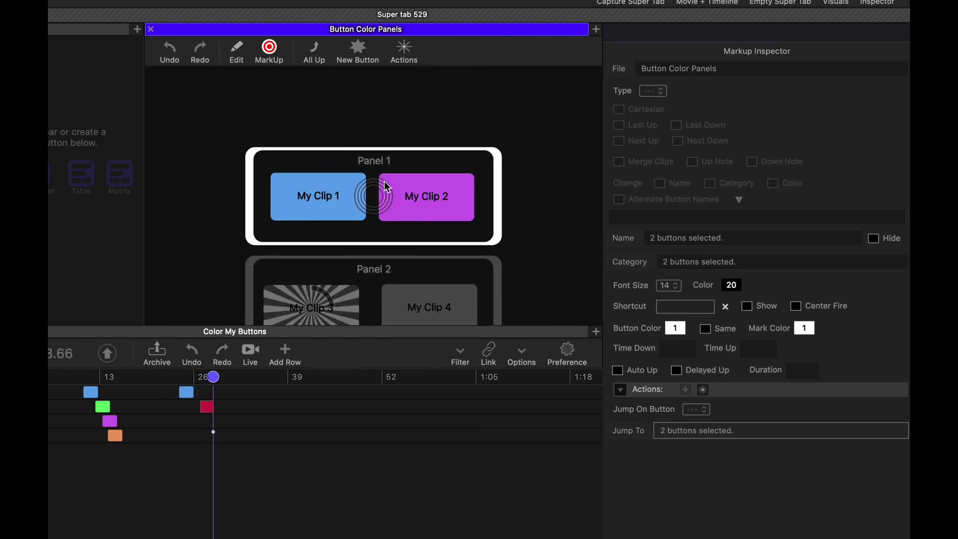
left_click(427, 200)
left_click(428, 200)
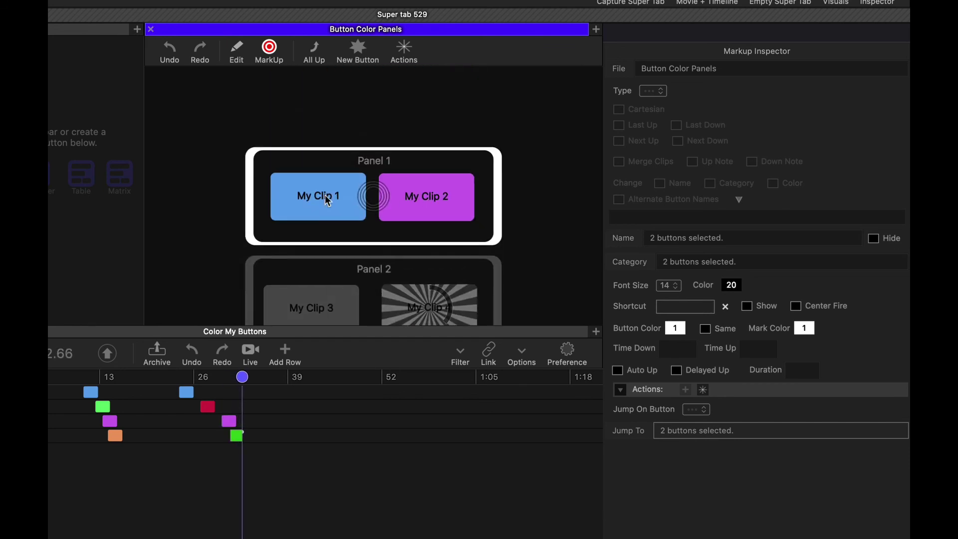
left_click(324, 195)
left_click(324, 194)
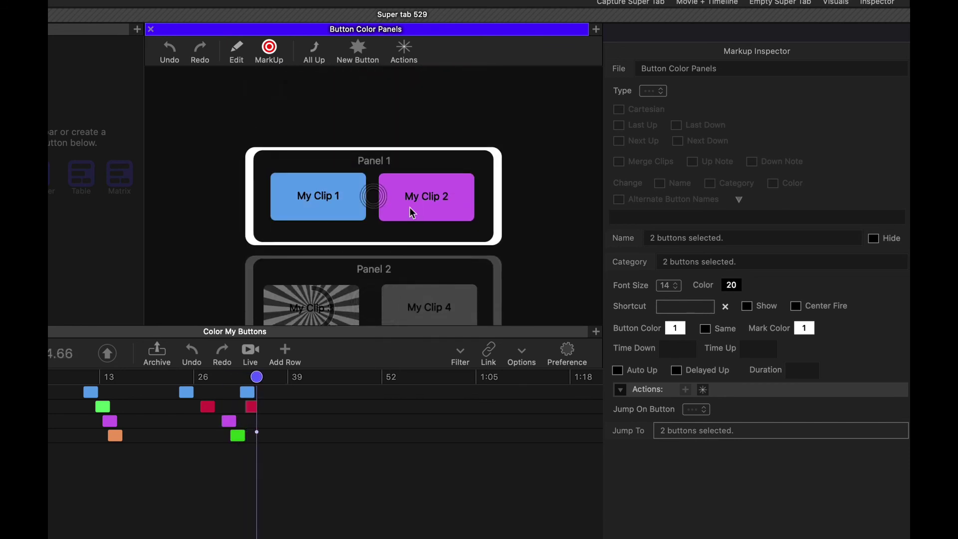
left_click(409, 207)
left_click(409, 208)
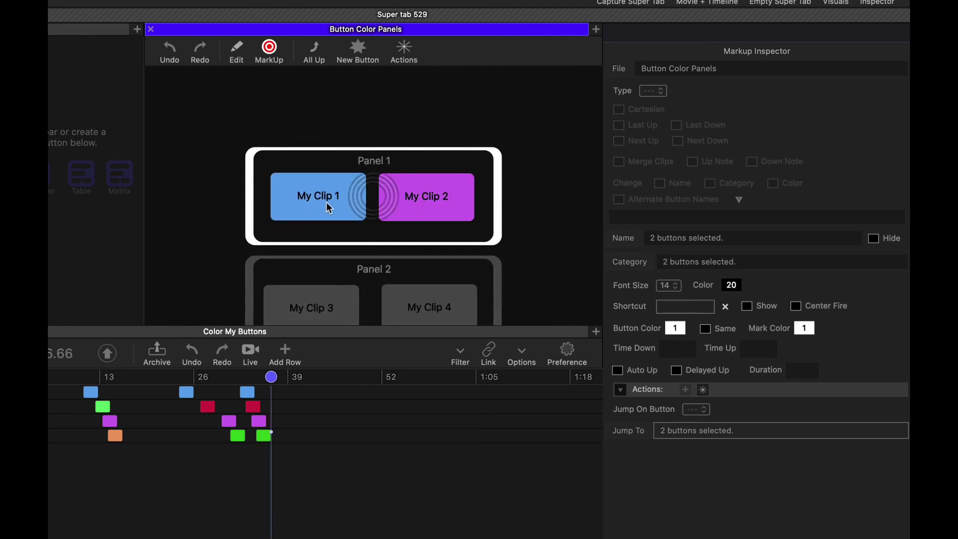
left_click(331, 198)
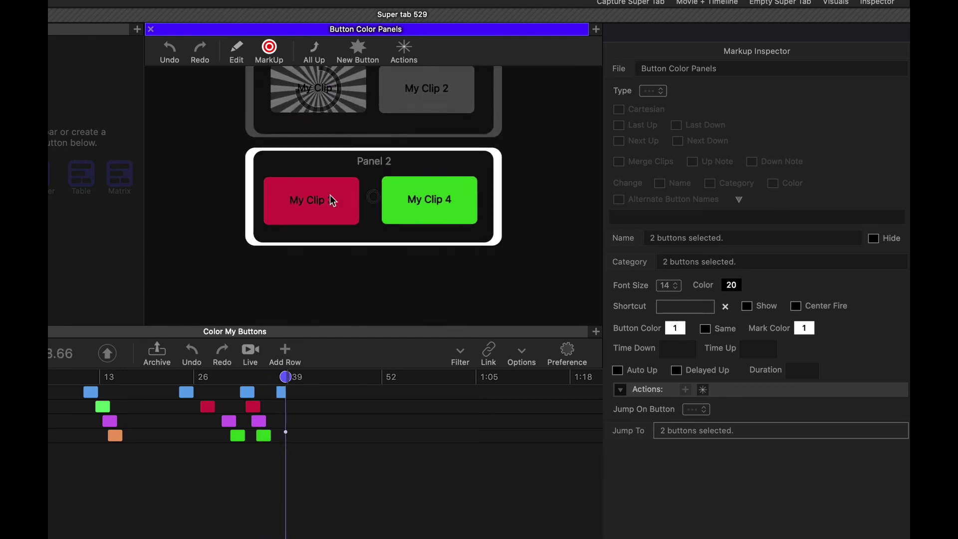
left_click(331, 199)
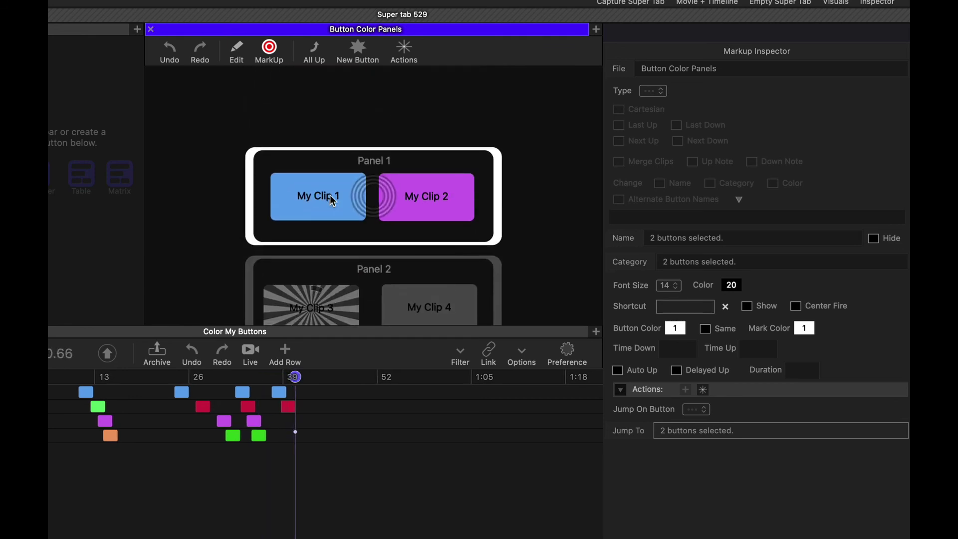